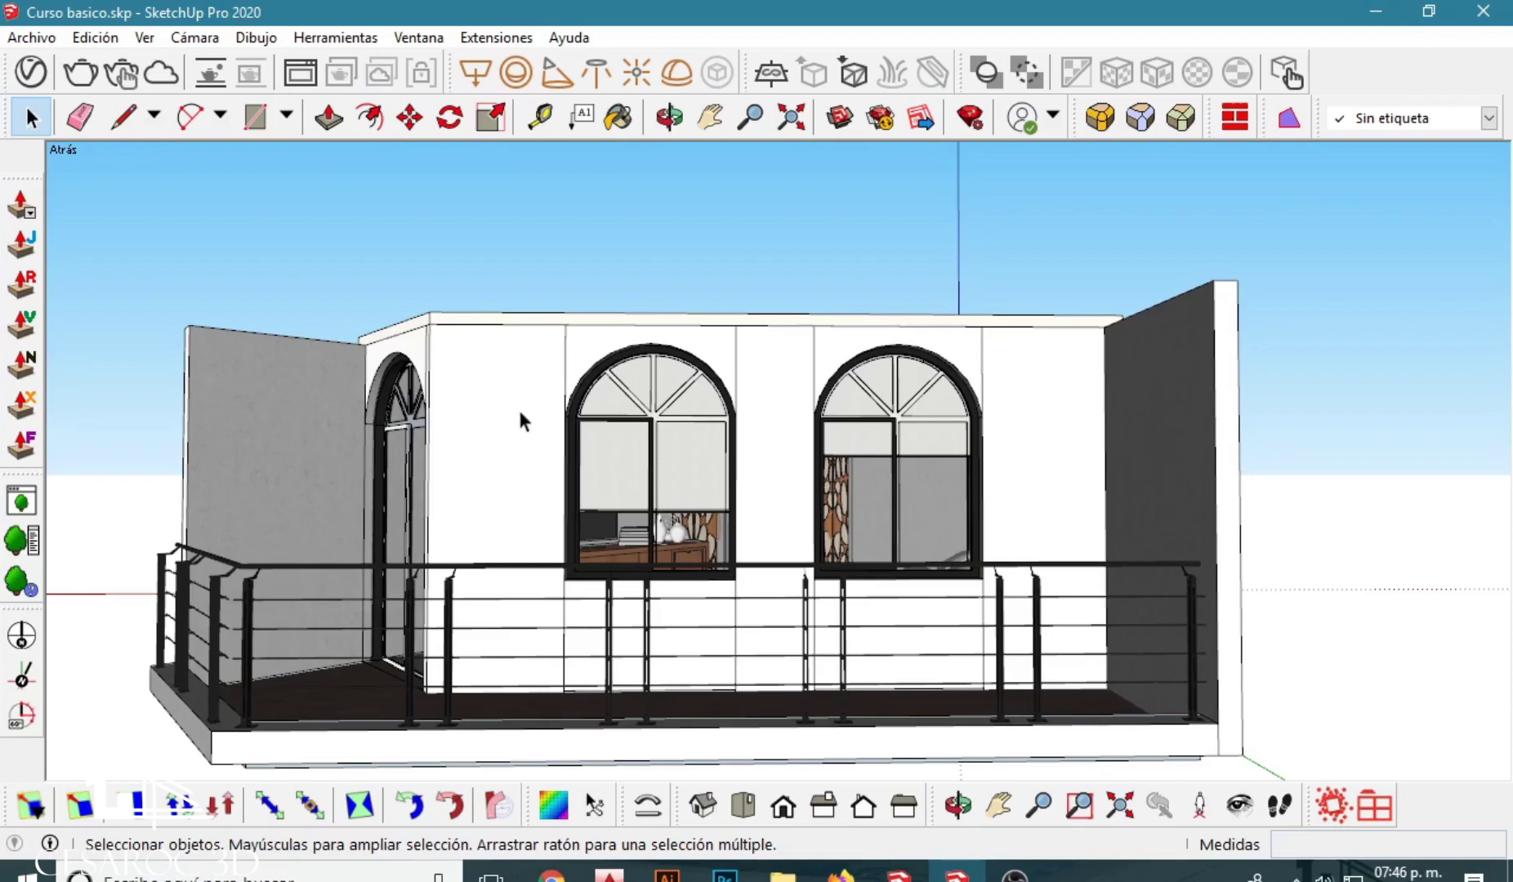
{"action": "middle_click_drag", "start_coordinate": [518, 407], "coordinate": [883, 510]}
{"action": "scroll", "coordinate": [721, 616], "scroll_direction": "up", "scroll_amount": 5}
{"action": "scroll", "coordinate": [719, 615], "scroll_direction": "up", "scroll_amount": 5}
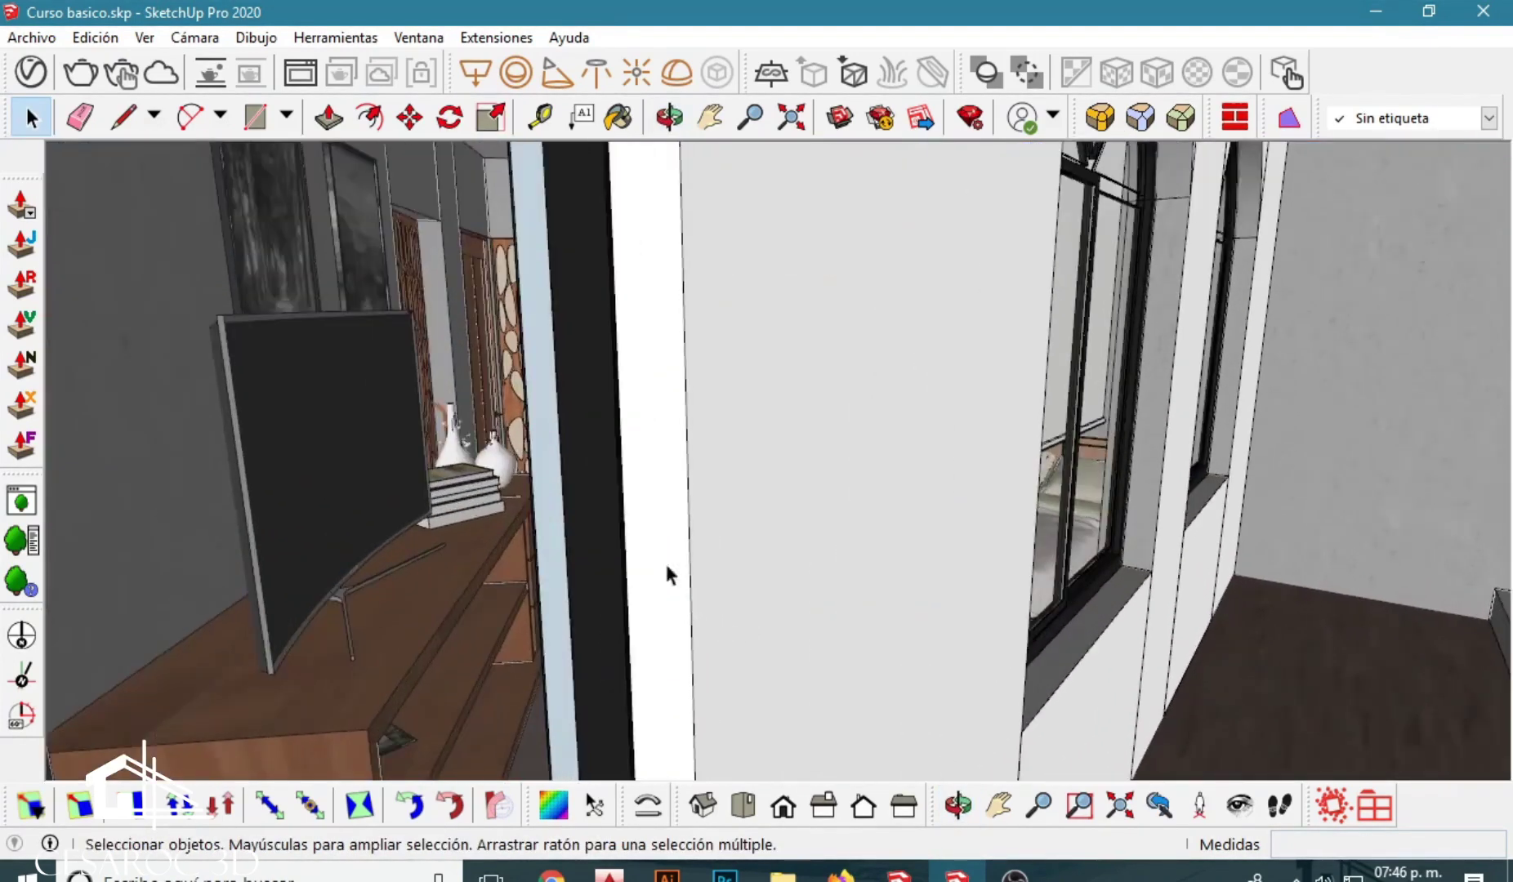
{"action": "middle_click_drag", "start_coordinate": [666, 575], "coordinate": [708, 597]}
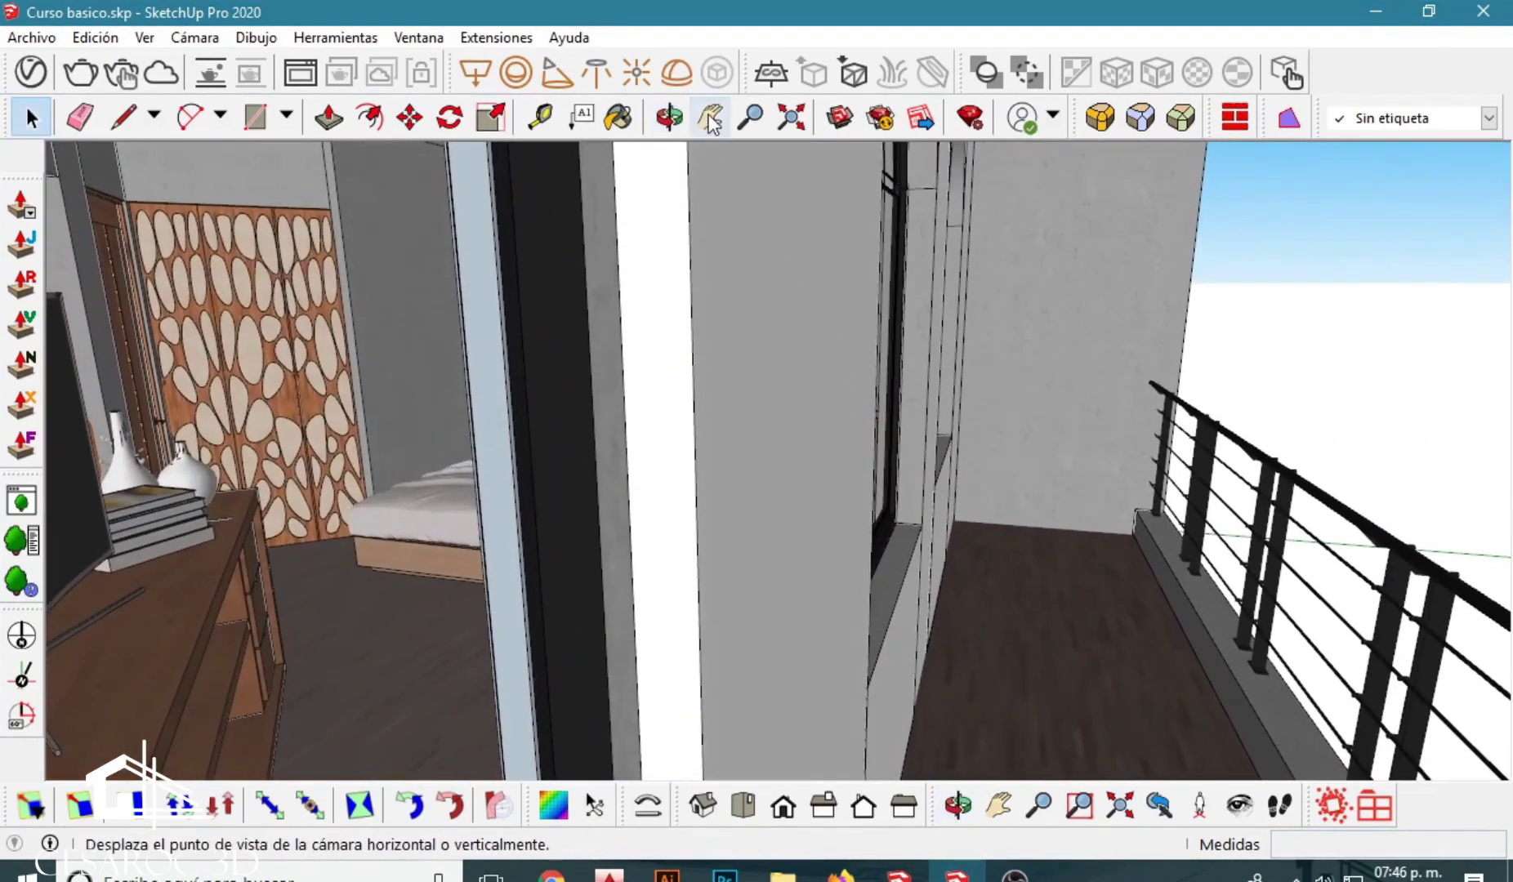
{"action": "left_click", "coordinate": [710, 117]}
{"action": "left_click_drag", "start_coordinate": [645, 377], "coordinate": [802, 431]}
{"action": "mouse_move", "coordinate": [802, 431]}
{"action": "middle_mouse_down"}
{"action": "mouse_move", "coordinate": [736, 537]}
{"action": "mouse_move", "coordinate": [821, 541]}
{"action": "middle_mouse_up"}
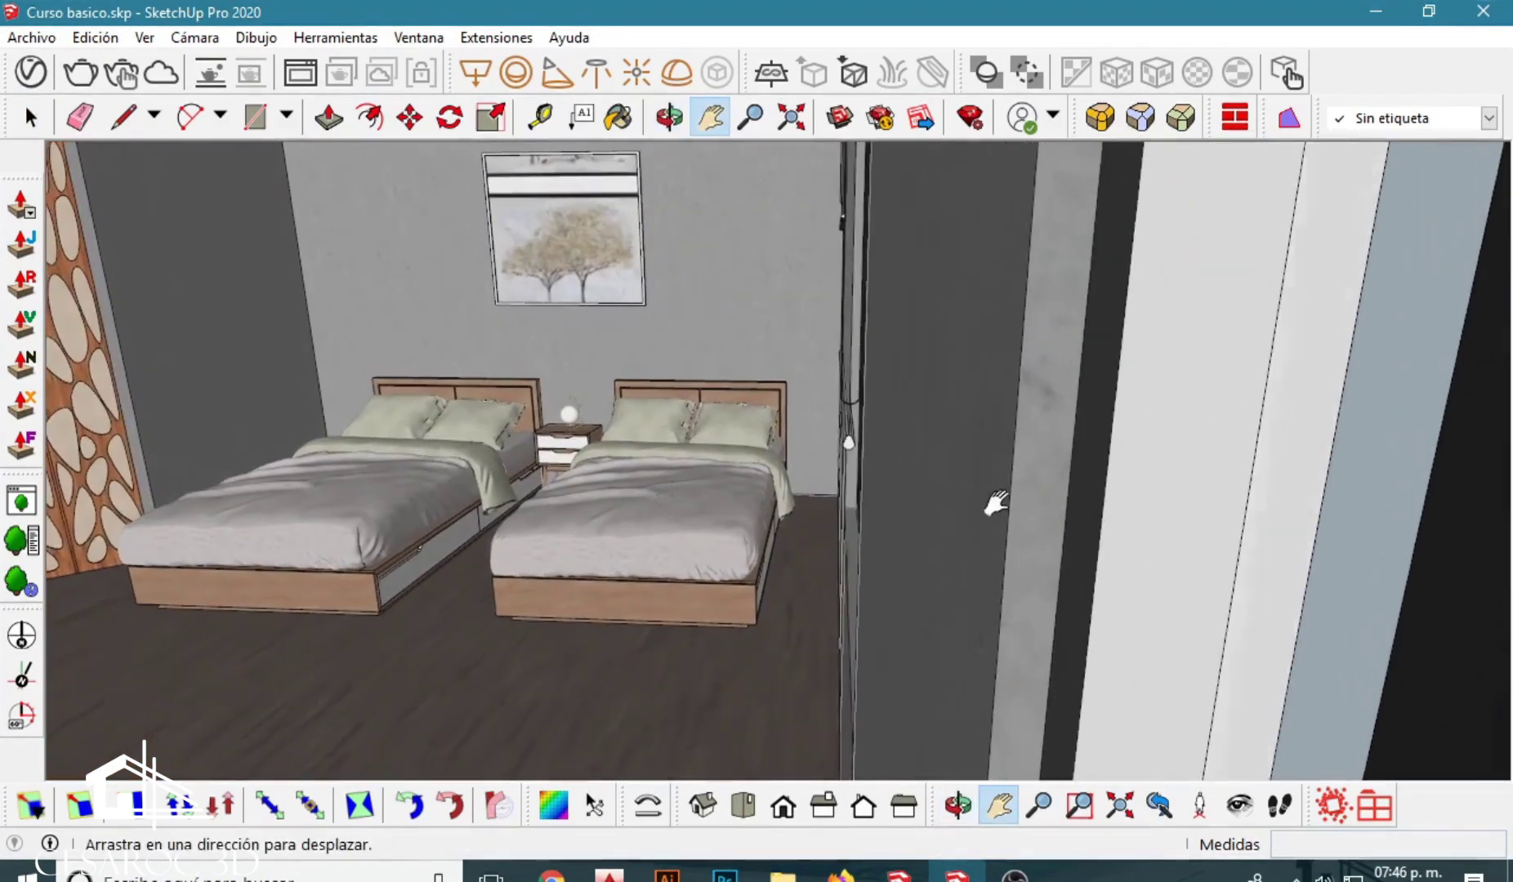
{"action": "mouse_move", "coordinate": [1000, 441]}
{"action": "middle_mouse_down"}
{"action": "mouse_move", "coordinate": [986, 419]}
{"action": "mouse_move", "coordinate": [1012, 378]}
{"action": "mouse_move", "coordinate": [608, 399]}
{"action": "mouse_move", "coordinate": [756, 412]}
{"action": "mouse_move", "coordinate": [757, 463]}
{"action": "mouse_move", "coordinate": [591, 499]}
{"action": "mouse_move", "coordinate": [891, 484]}
{"action": "mouse_move", "coordinate": [750, 480]}
{"action": "mouse_move", "coordinate": [540, 530]}
{"action": "mouse_move", "coordinate": [871, 496]}
{"action": "mouse_move", "coordinate": [788, 490]}
{"action": "mouse_move", "coordinate": [773, 440]}
{"action": "mouse_move", "coordinate": [450, 462]}
{"action": "middle_mouse_up"}
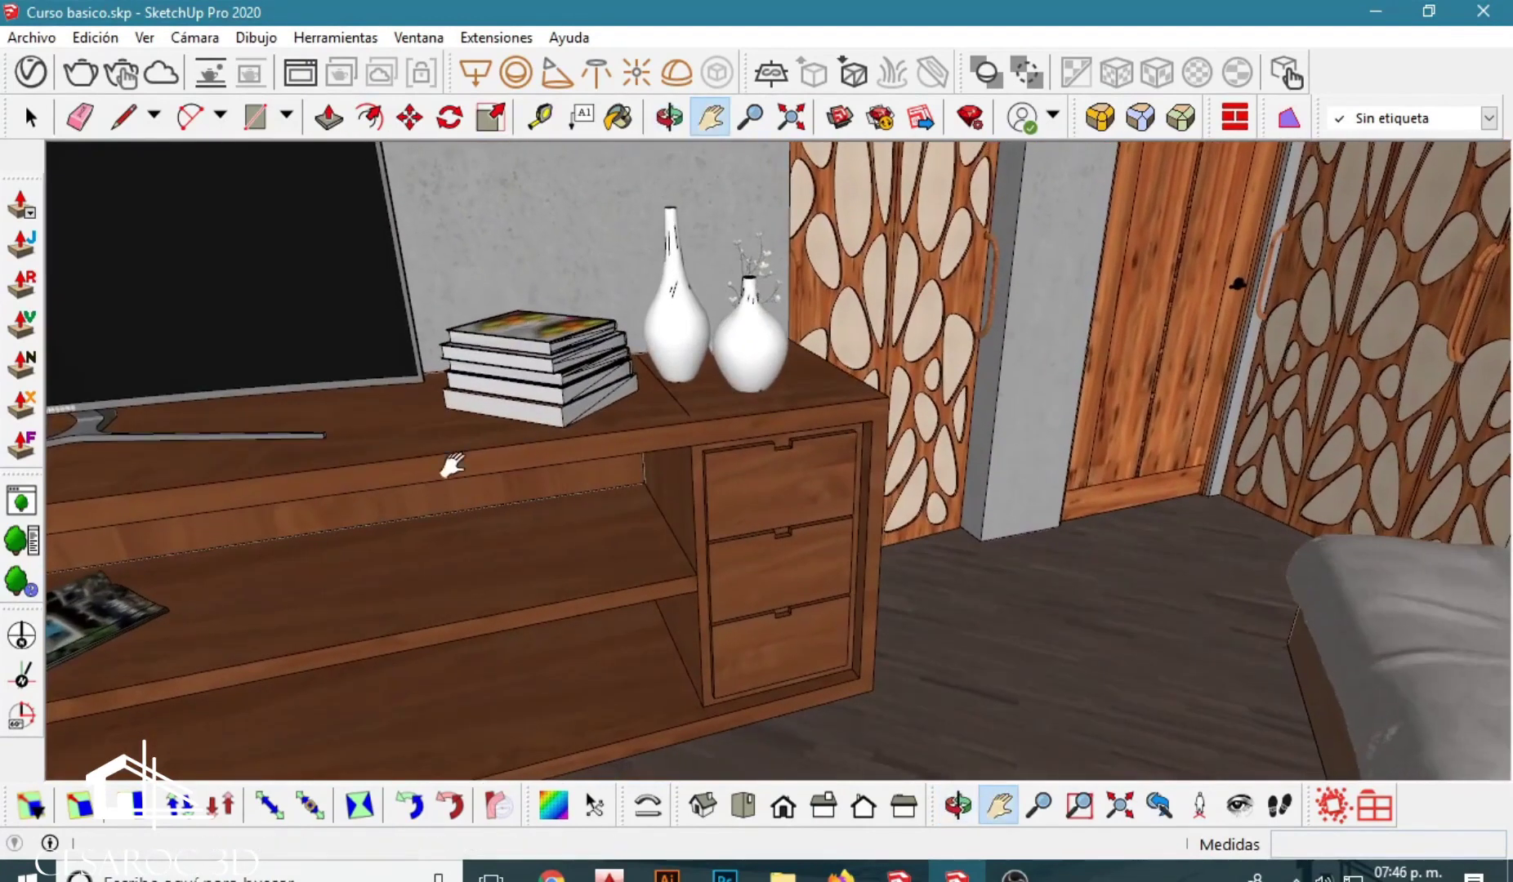
{"action": "mouse_move", "coordinate": [631, 453]}
{"action": "middle_mouse_down"}
{"action": "mouse_move", "coordinate": [500, 478]}
{"action": "mouse_move", "coordinate": [823, 450]}
{"action": "middle_mouse_up"}
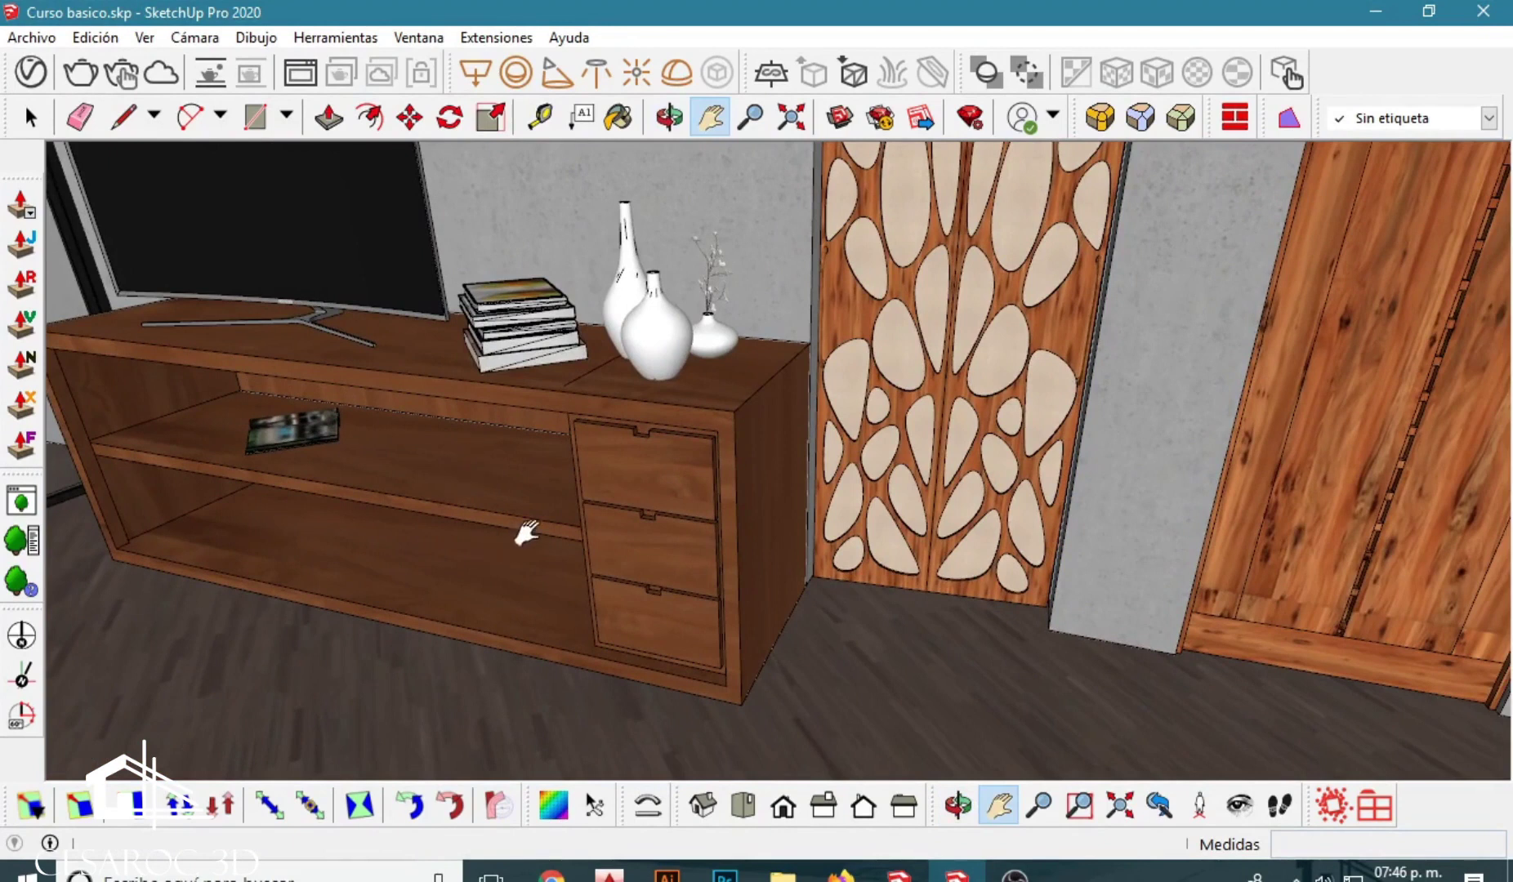
{"action": "mouse_move", "coordinate": [678, 506]}
{"action": "middle_mouse_down"}
{"action": "mouse_move", "coordinate": [945, 455]}
{"action": "mouse_move", "coordinate": [830, 611]}
{"action": "mouse_move", "coordinate": [871, 574]}
{"action": "middle_mouse_up"}
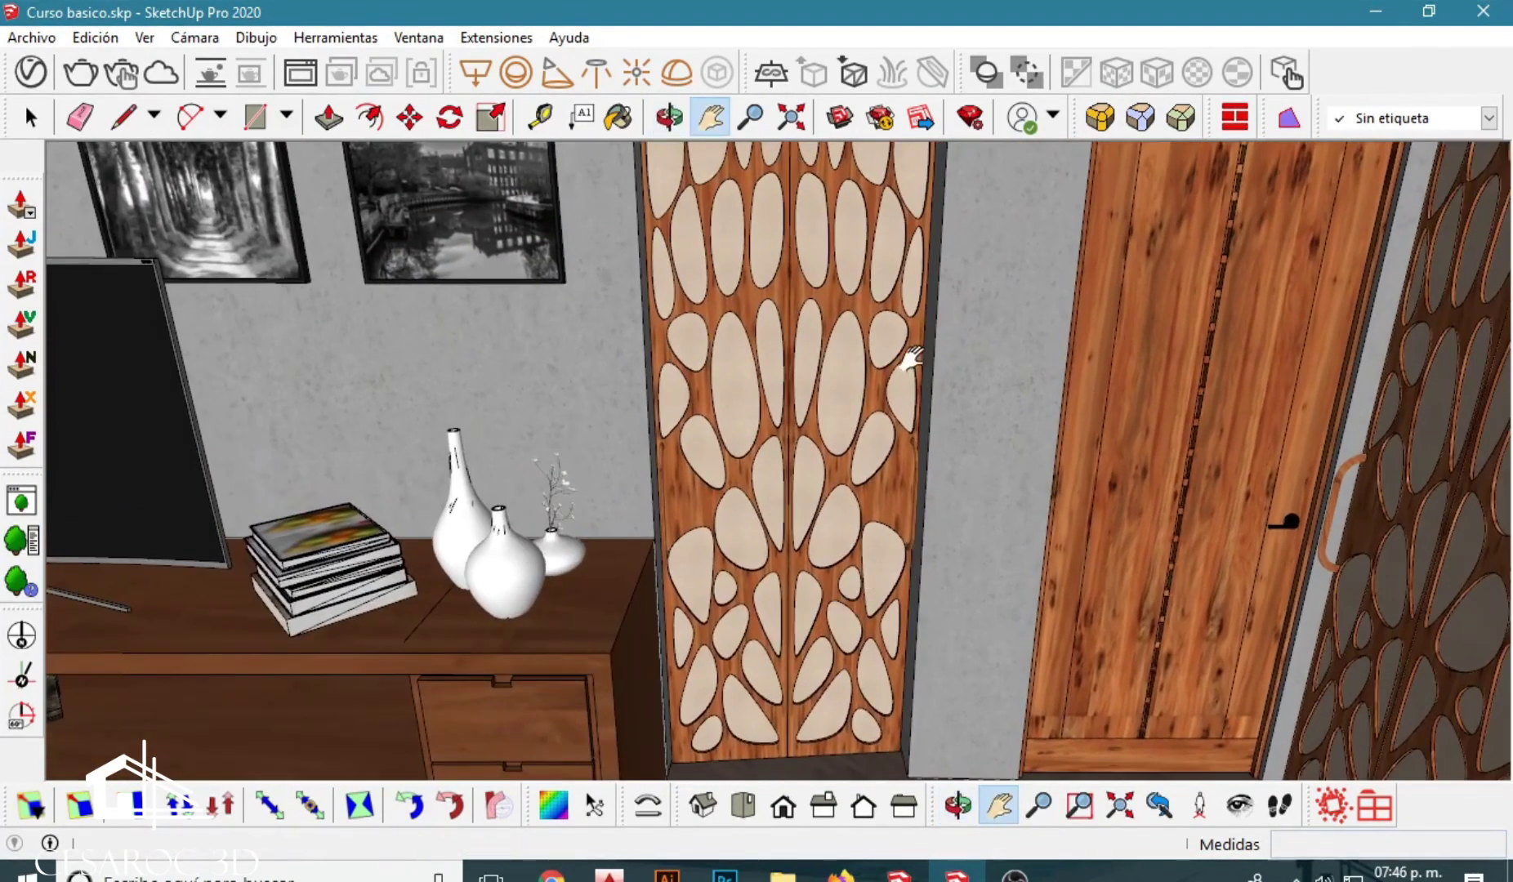
{"action": "mouse_move", "coordinate": [756, 367]}
{"action": "middle_mouse_down"}
{"action": "mouse_move", "coordinate": [327, 473]}
{"action": "mouse_move", "coordinate": [569, 157]}
{"action": "middle_mouse_up"}
{"action": "left_click", "coordinate": [790, 117]}
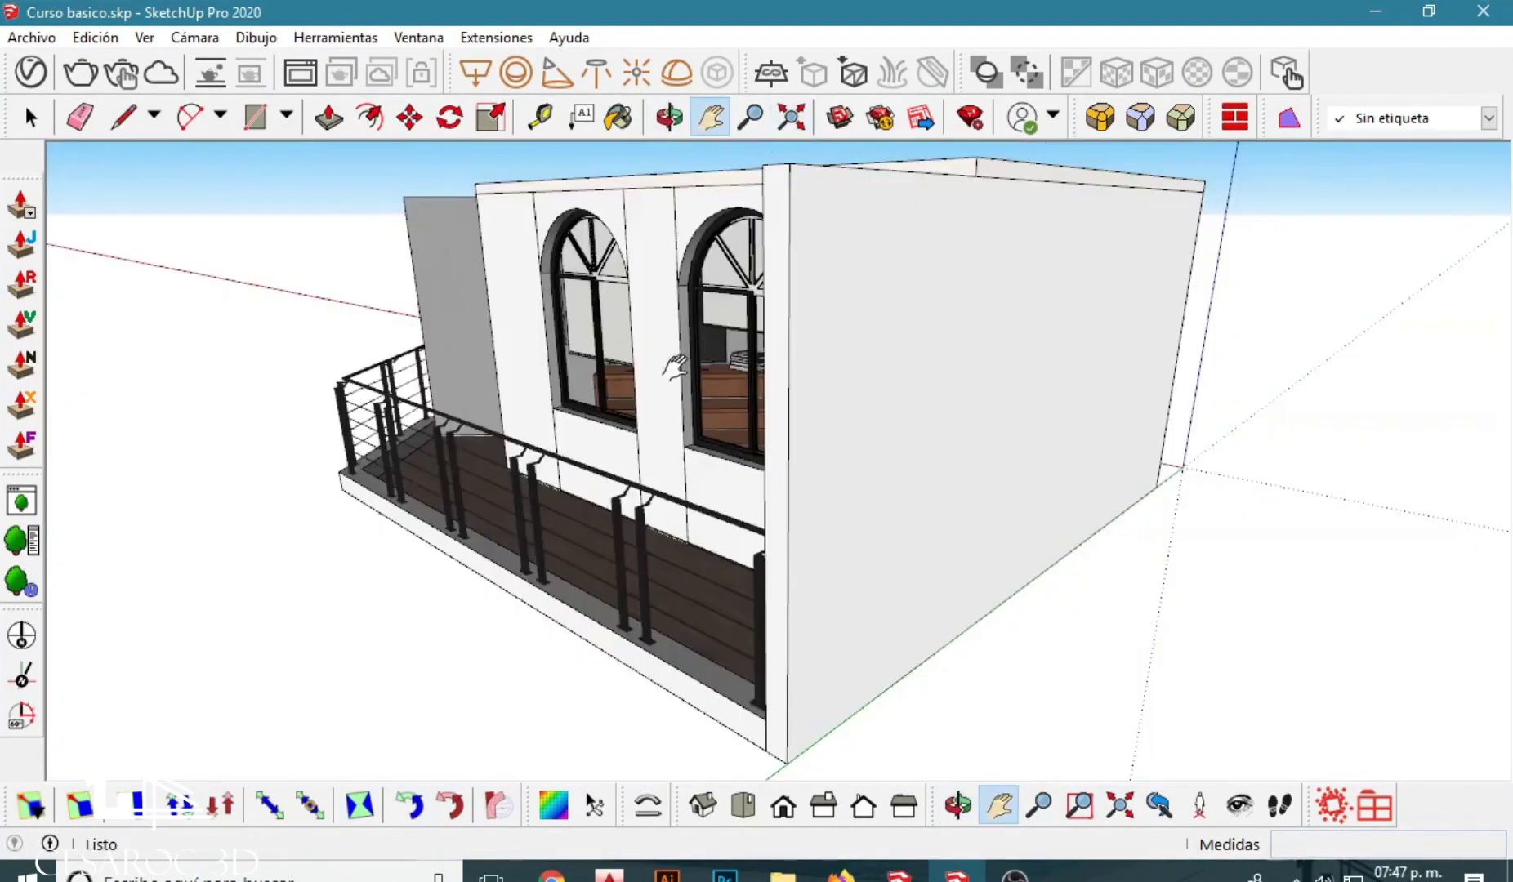
{"action": "middle_click_drag", "start_coordinate": [666, 384], "coordinate": [727, 284]}
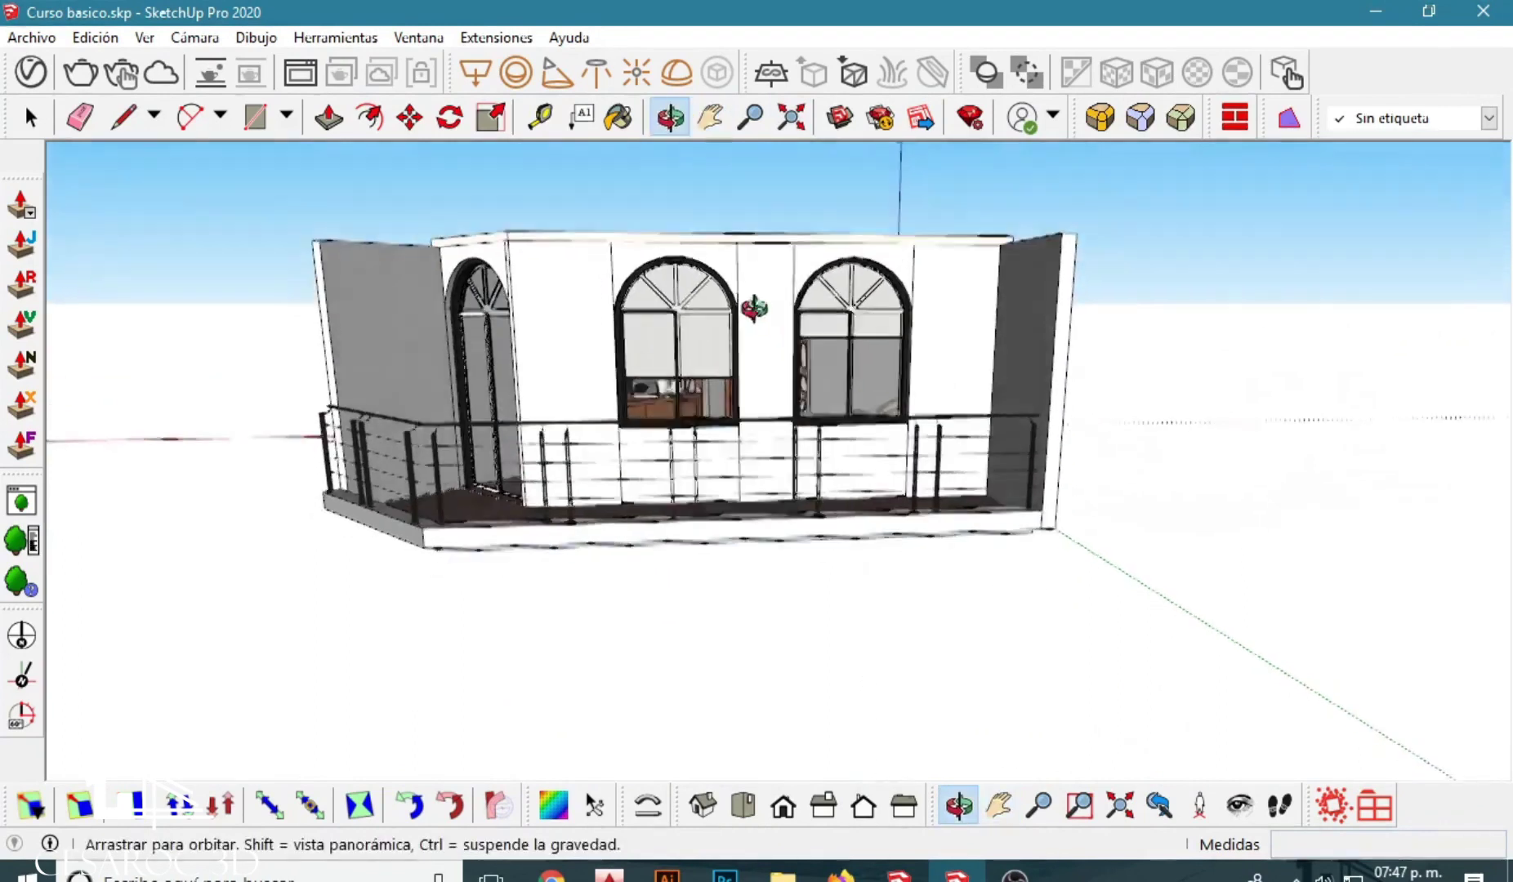
{"action": "scroll", "coordinate": [727, 284], "scroll_direction": "up", "scroll_amount": 2}
{"action": "scroll", "coordinate": [735, 294], "scroll_direction": "up", "scroll_amount": 2}
{"action": "mouse_move", "coordinate": [751, 311]}
{"action": "middle_mouse_down"}
{"action": "mouse_move", "coordinate": [780, 330]}
{"action": "mouse_move", "coordinate": [675, 423]}
{"action": "mouse_move", "coordinate": [739, 459]}
{"action": "middle_mouse_up"}
{"action": "scroll", "coordinate": [780, 329], "scroll_direction": "up", "scroll_amount": 2}
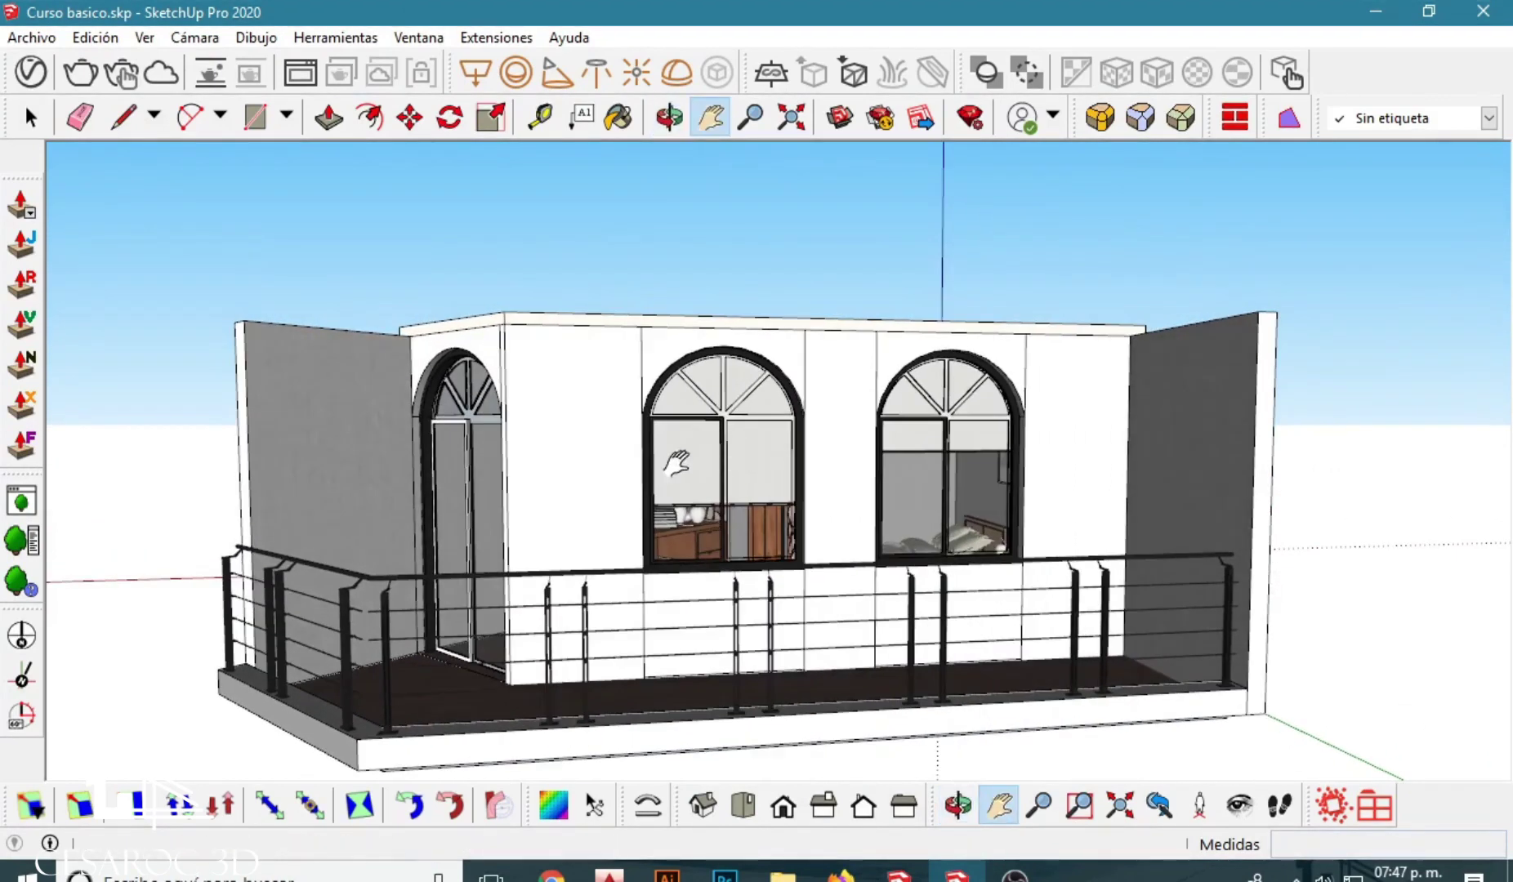
{"action": "left_click", "coordinate": [31, 119]}
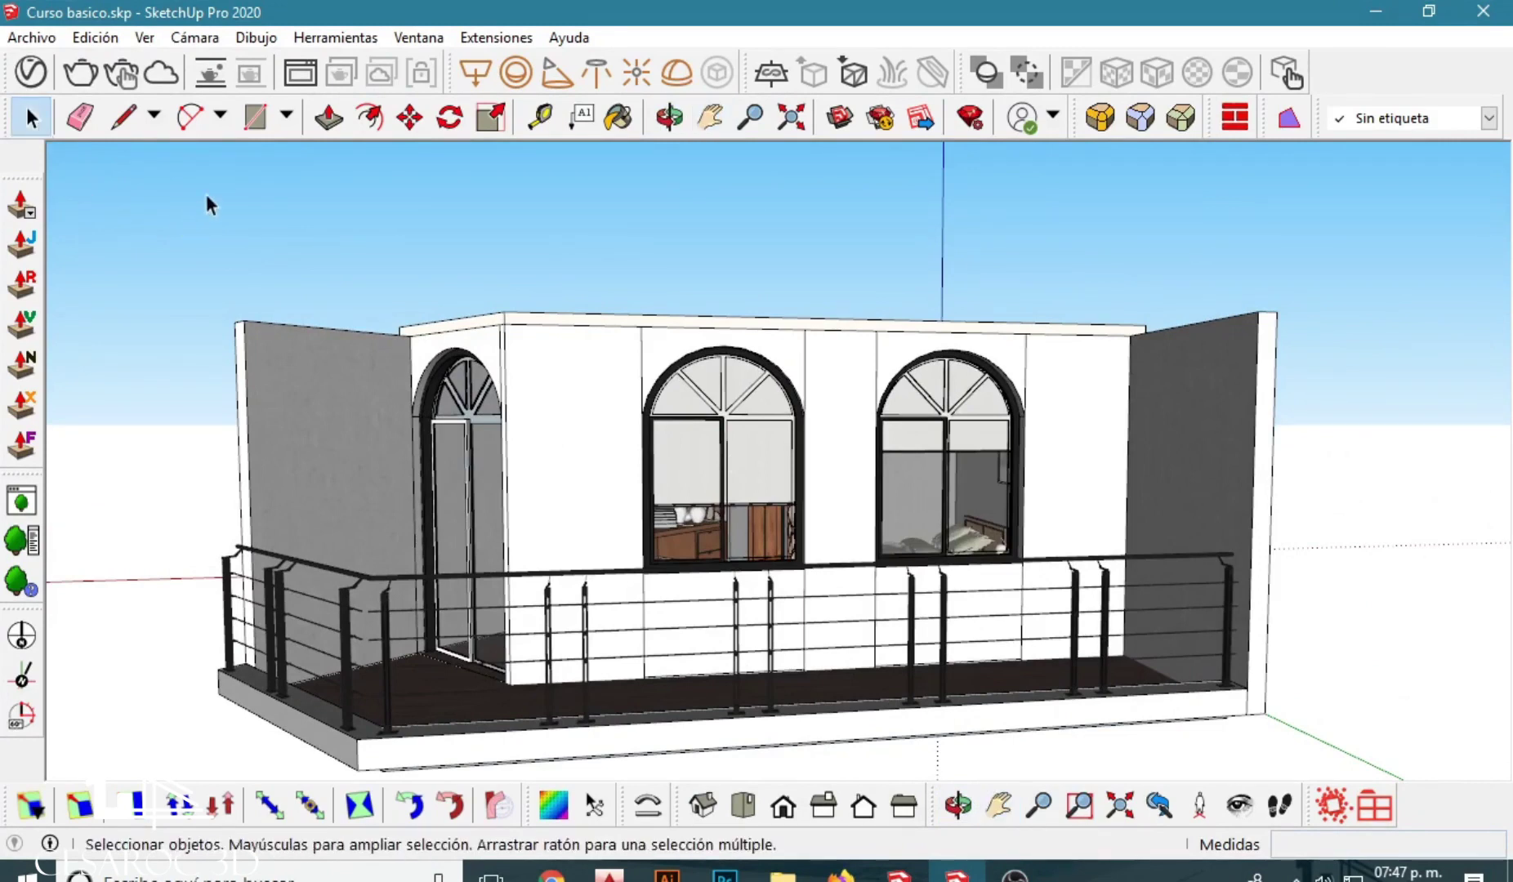
Purge unused items and fix errors from Model Info > Statistics; no problems are found.
{"action": "left_click", "coordinate": [344, 39]}
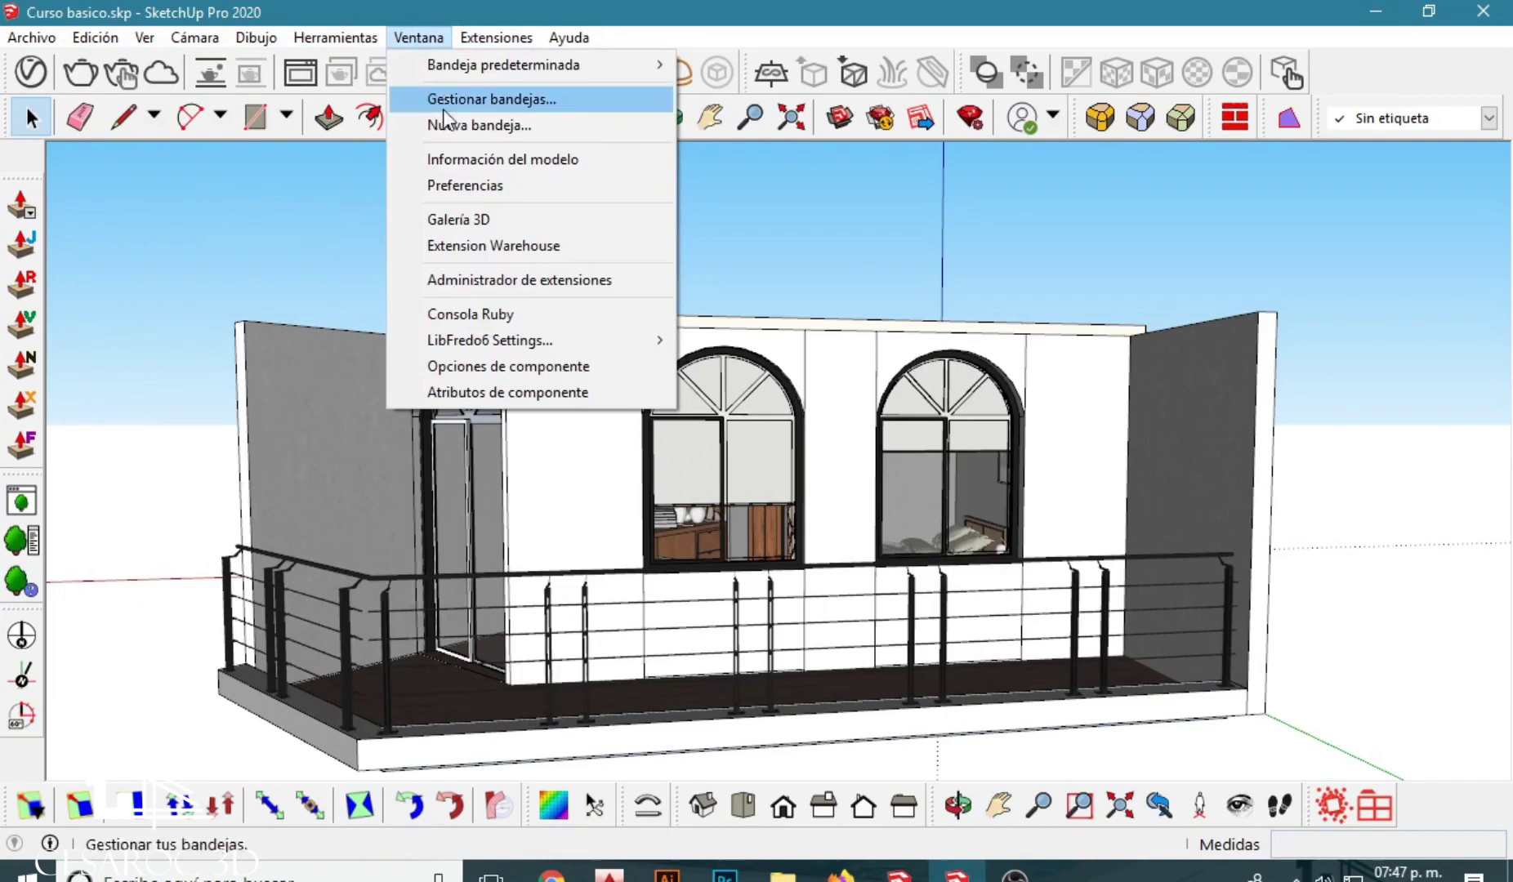
{"action": "left_click", "coordinate": [490, 159]}
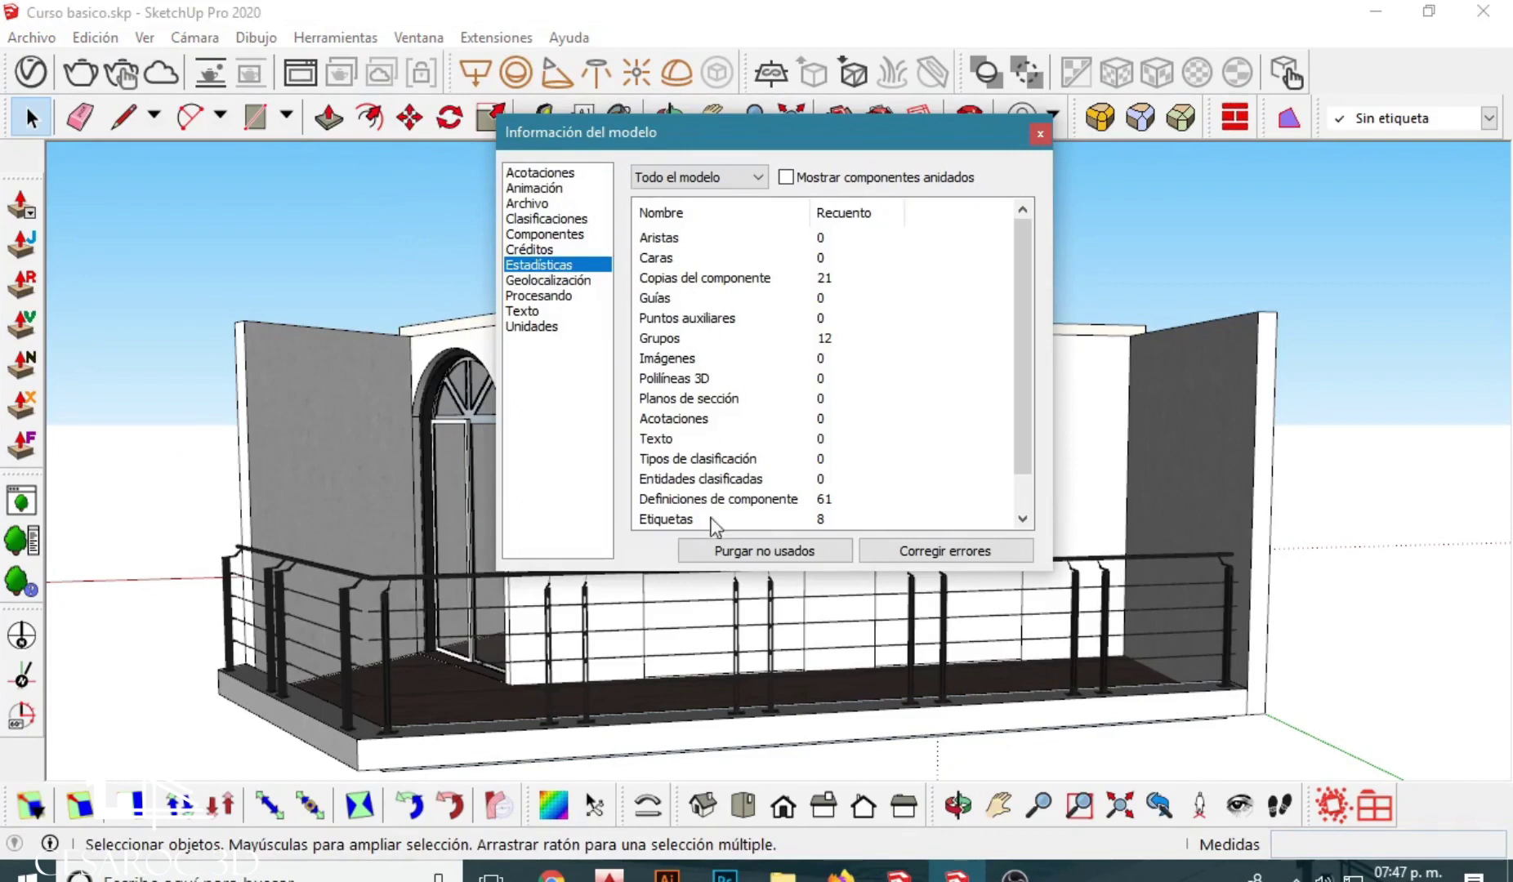
{"action": "left_click", "coordinate": [719, 552]}
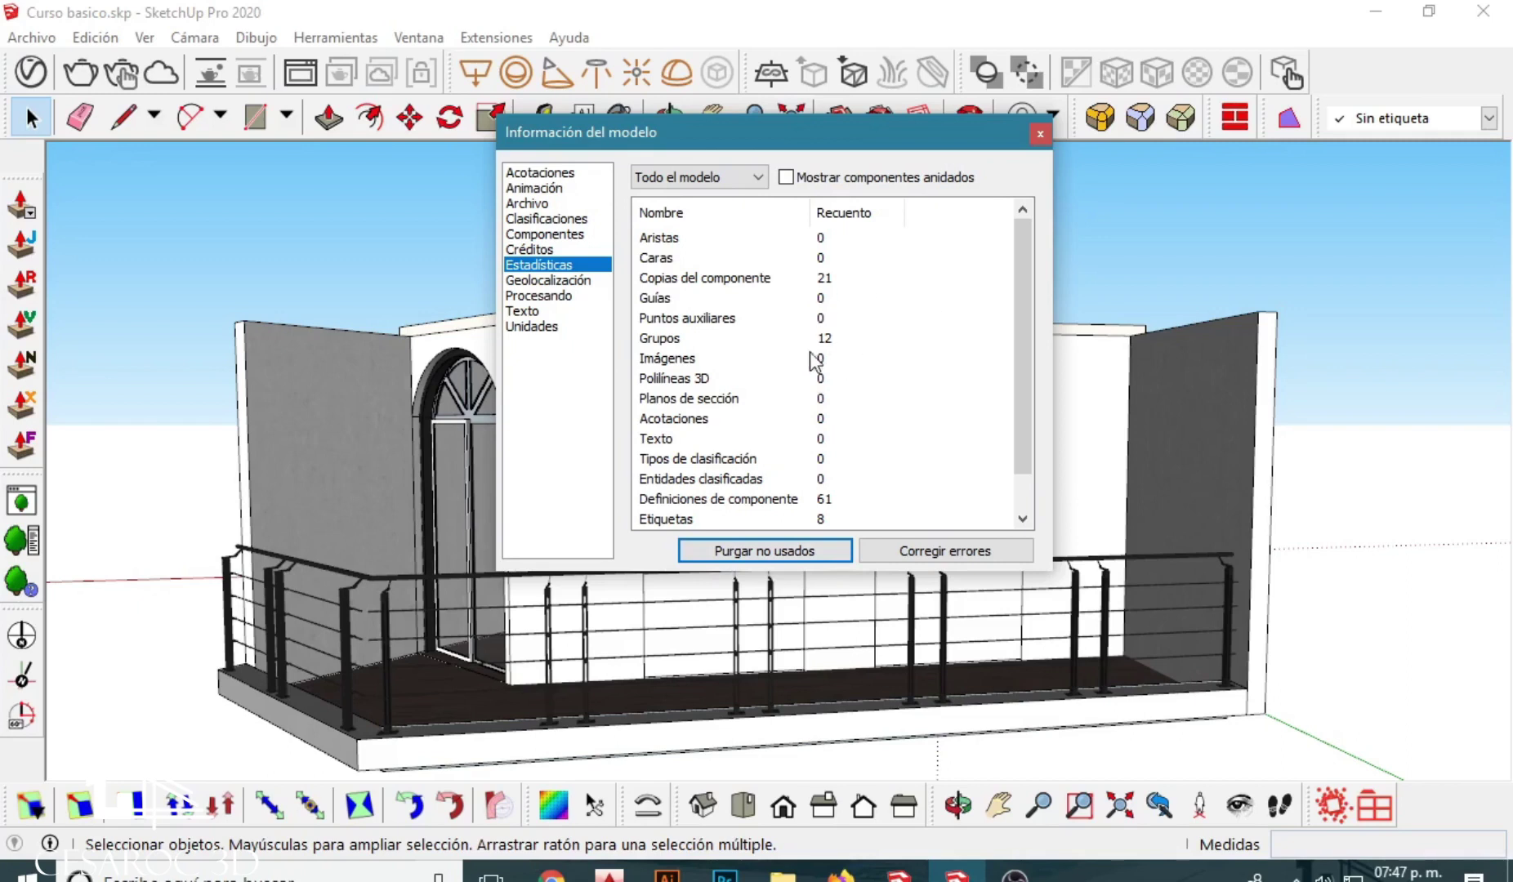
{"action": "left_click", "coordinate": [951, 559]}
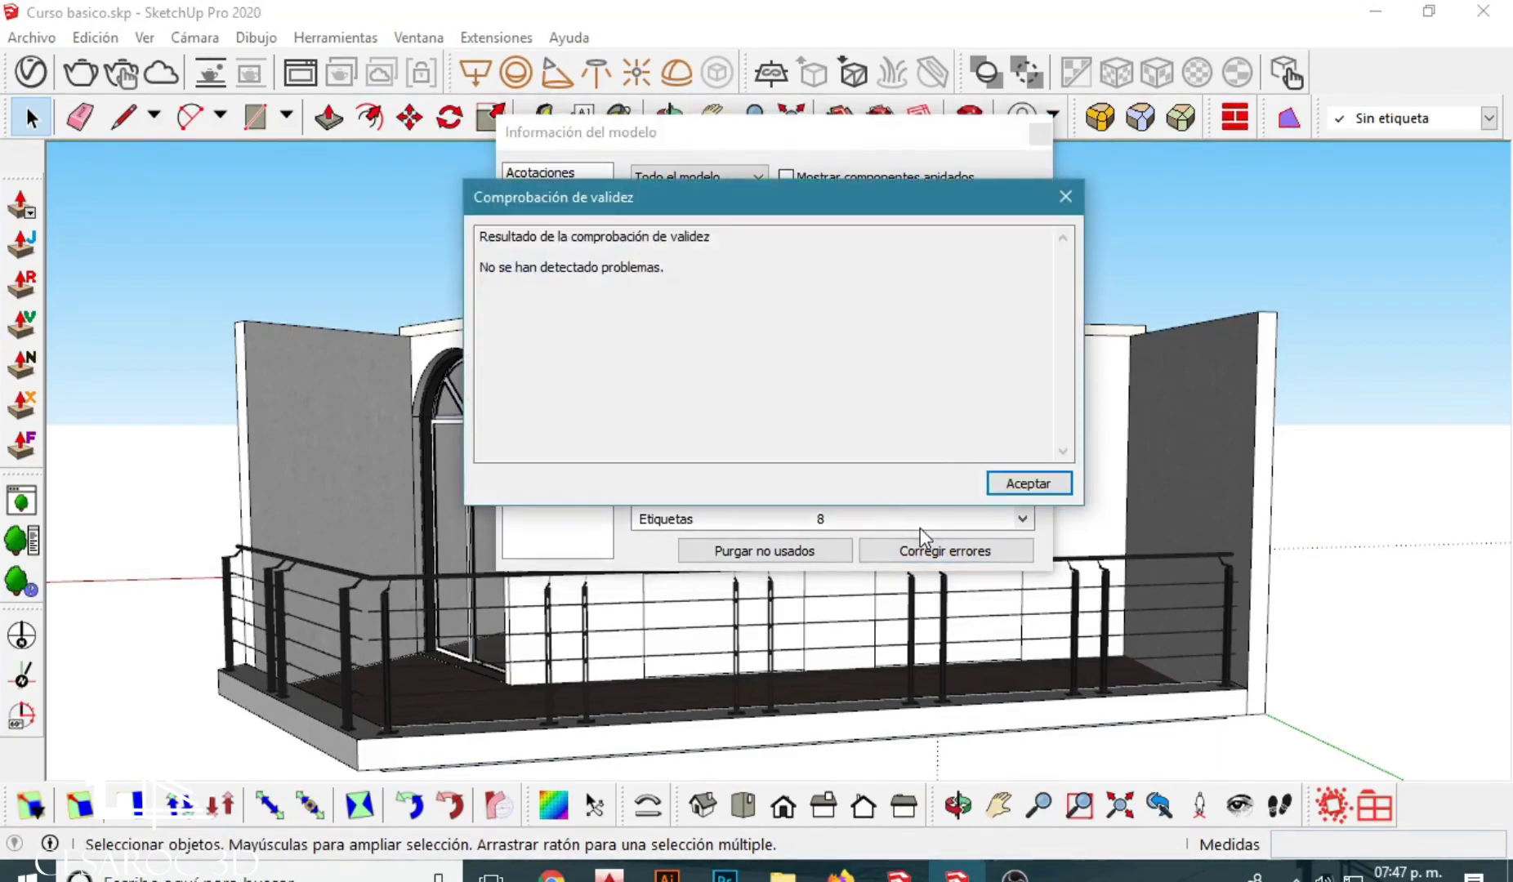
{"action": "left_click", "coordinate": [1020, 485]}
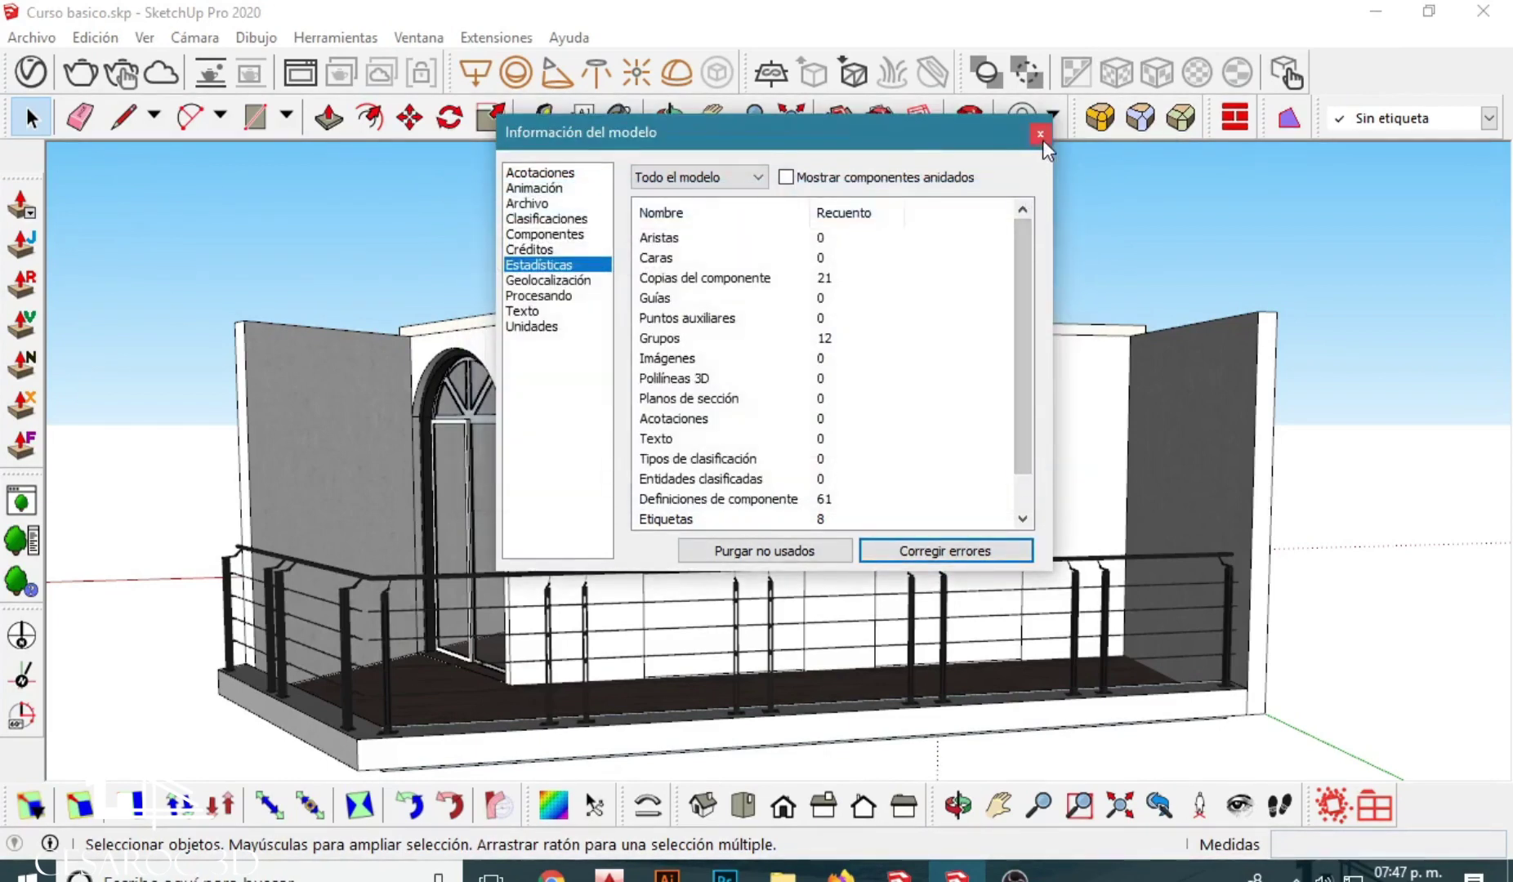
{"action": "left_click", "coordinate": [1041, 136]}
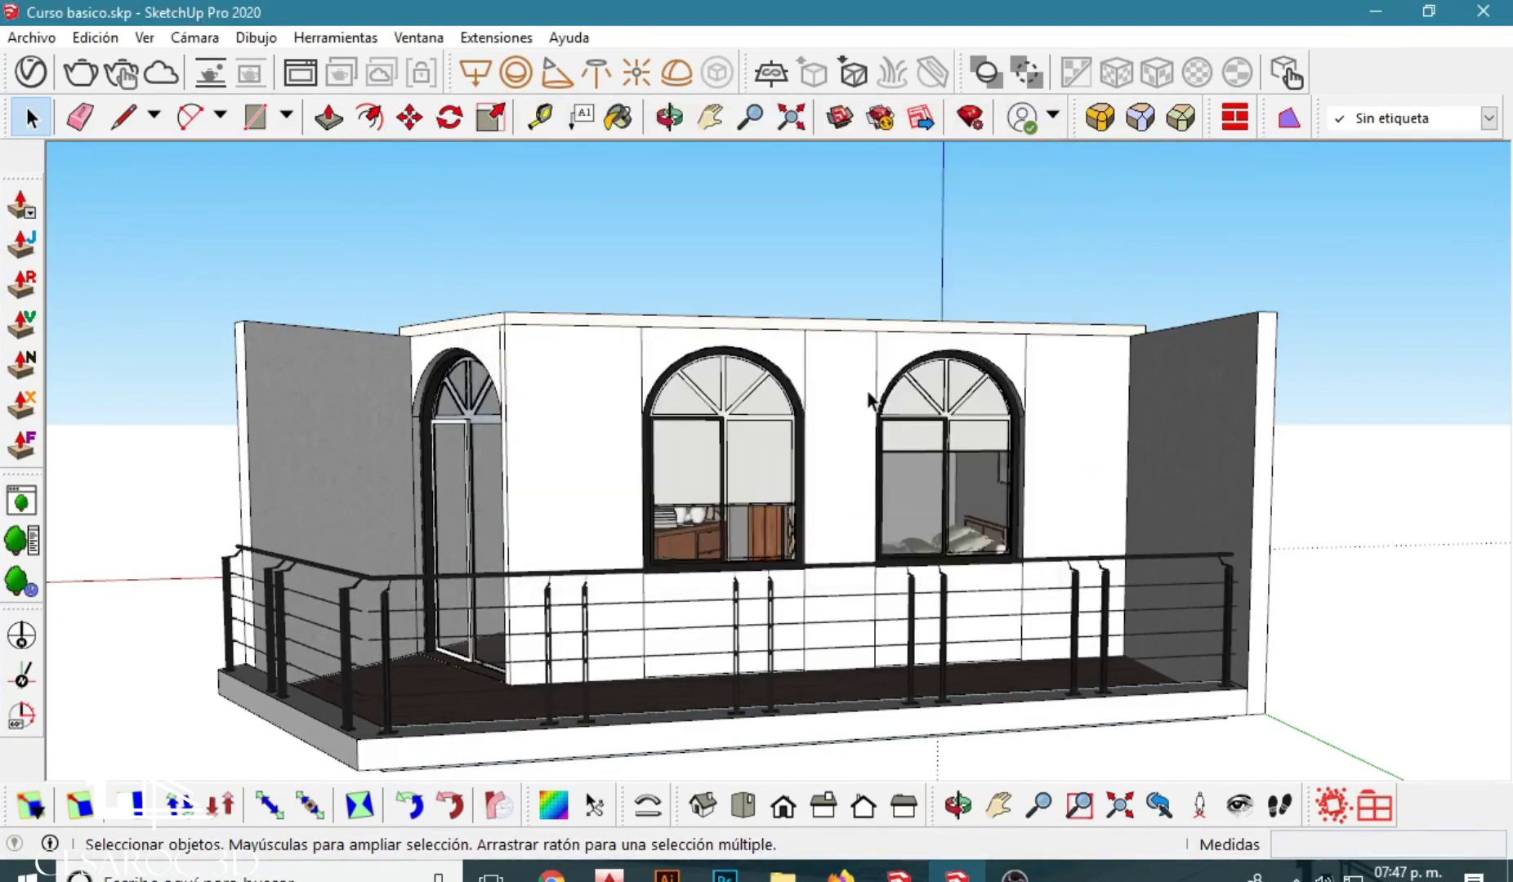
Orbit to a frontal view and open the CleanUp³ Clean dialog scoped to the whole model.
{"action": "middle_click_drag", "start_coordinate": [869, 398], "coordinate": [797, 432]}
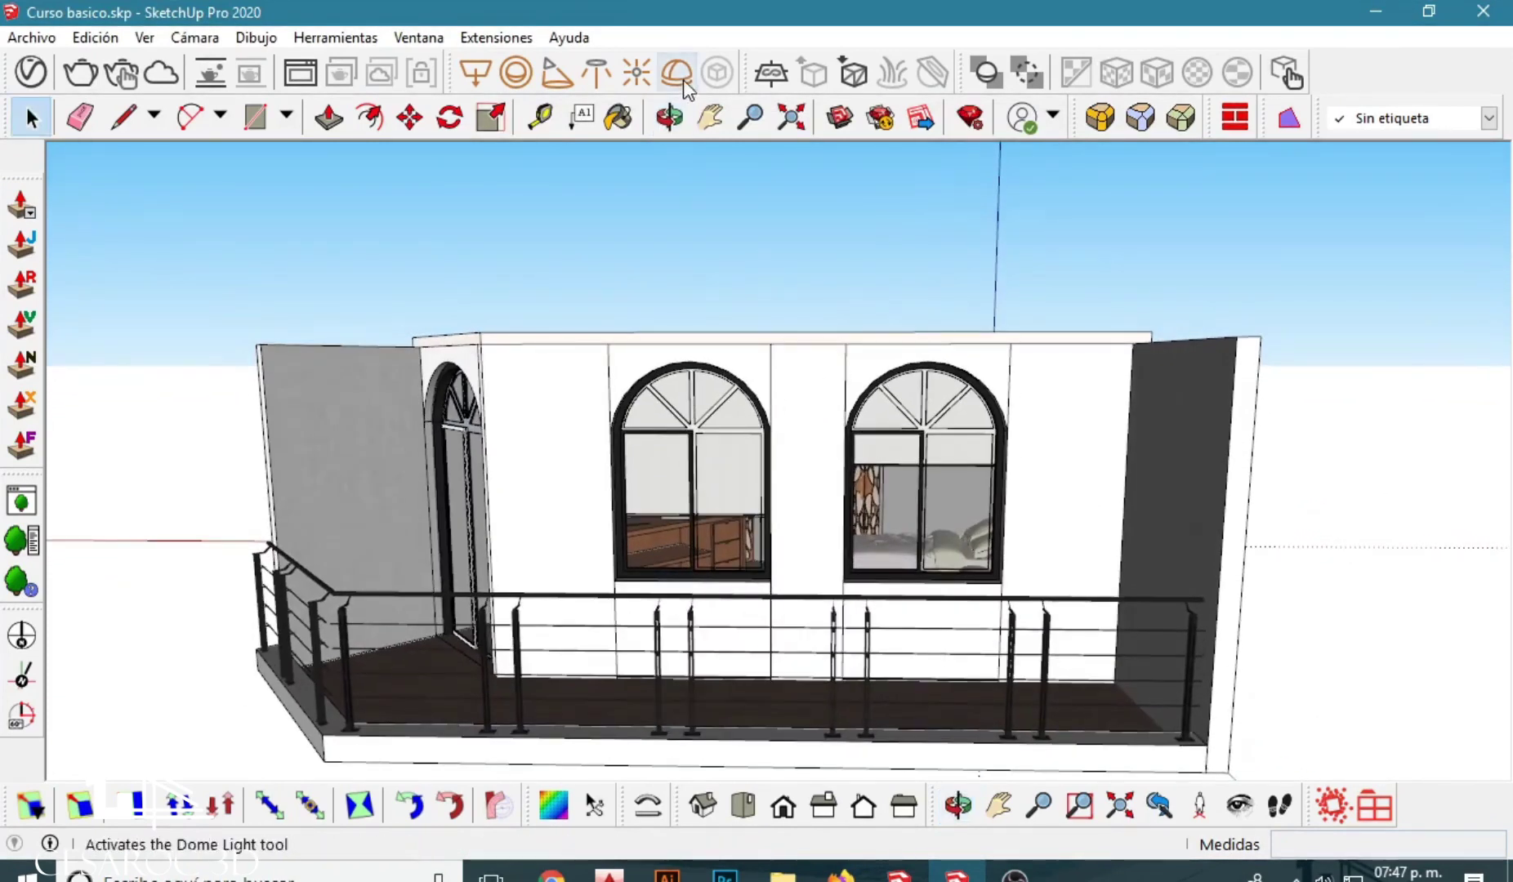
{"action": "left_click", "coordinate": [669, 116]}
{"action": "mouse_move", "coordinate": [703, 429]}
{"action": "left_mouse_down", "text": "shift"}
{"action": "mouse_move", "coordinate": [740, 454]}
{"action": "mouse_move", "coordinate": [709, 445]}
{"action": "mouse_move", "coordinate": [723, 449]}
{"action": "left_mouse_up", "text": "shift"}
{"action": "key", "text": "h"}
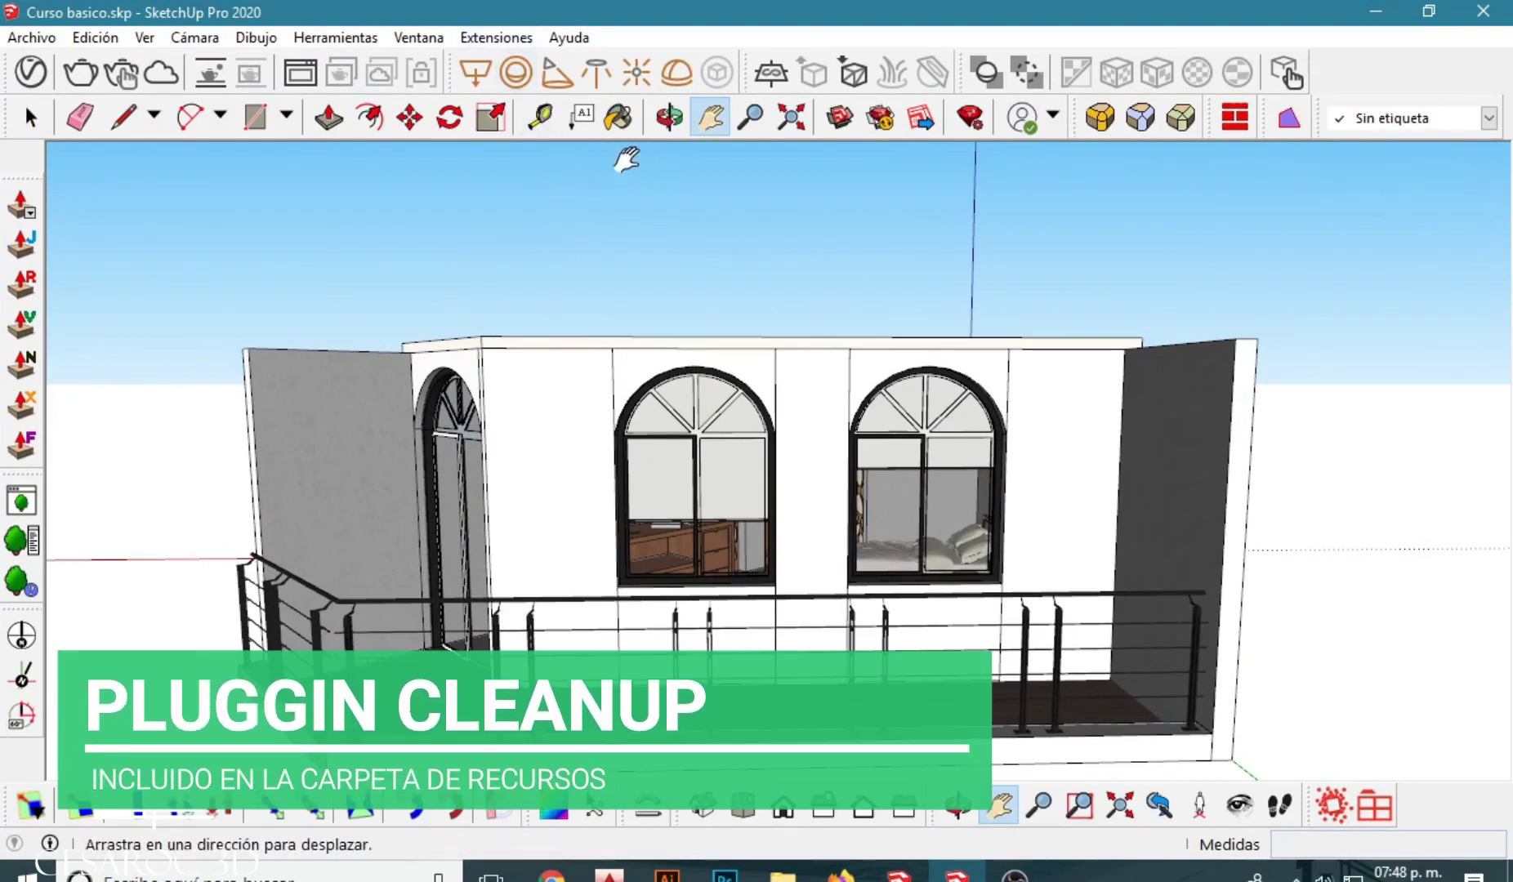
{"action": "left_click", "coordinate": [497, 39]}
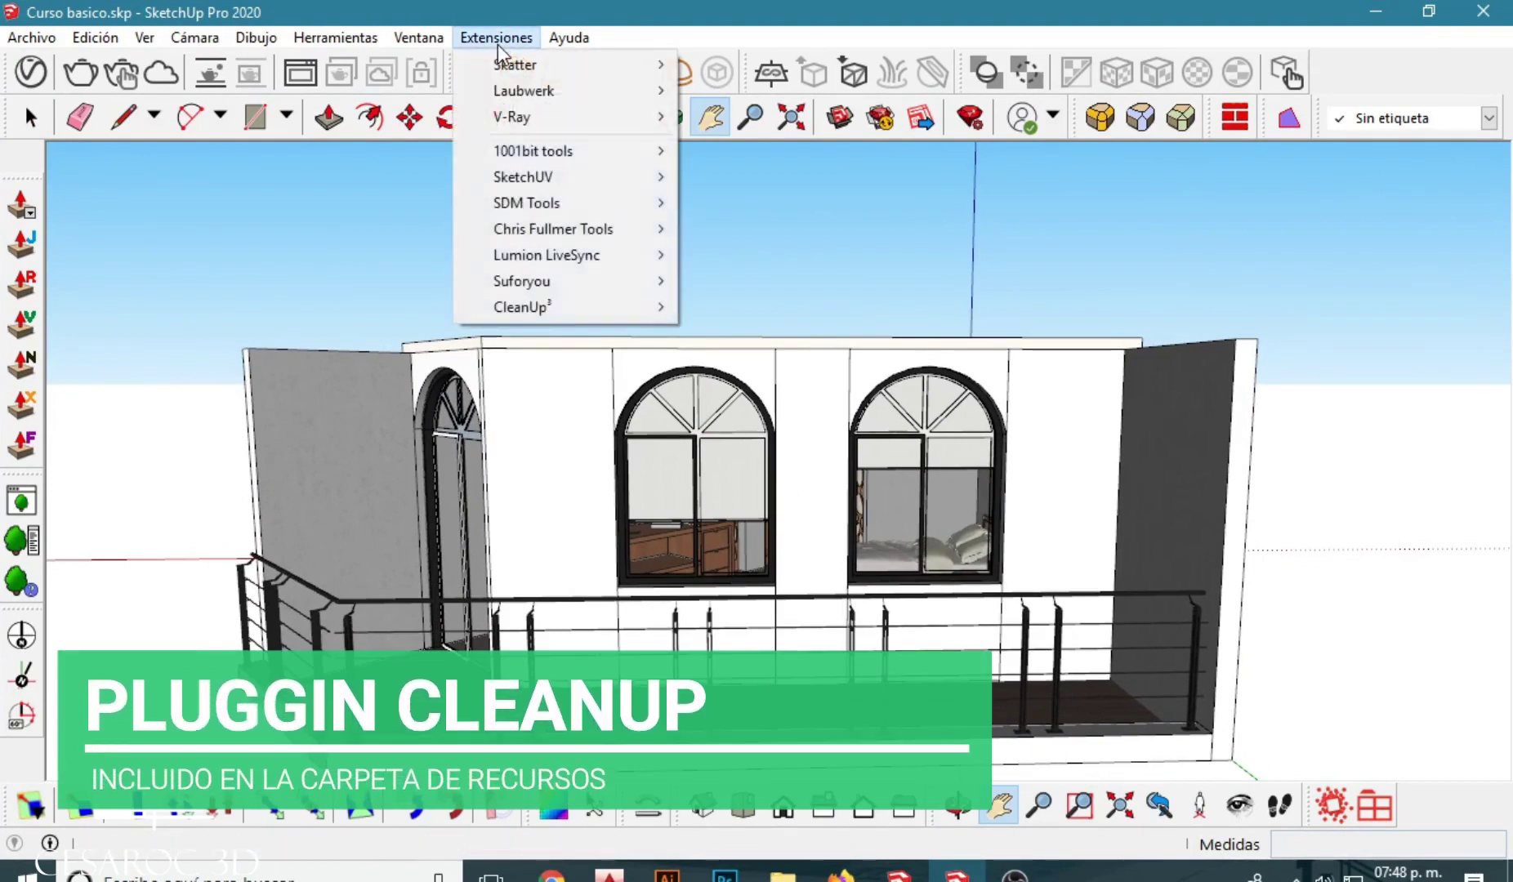
{"action": "mouse_move", "coordinate": [523, 306]}
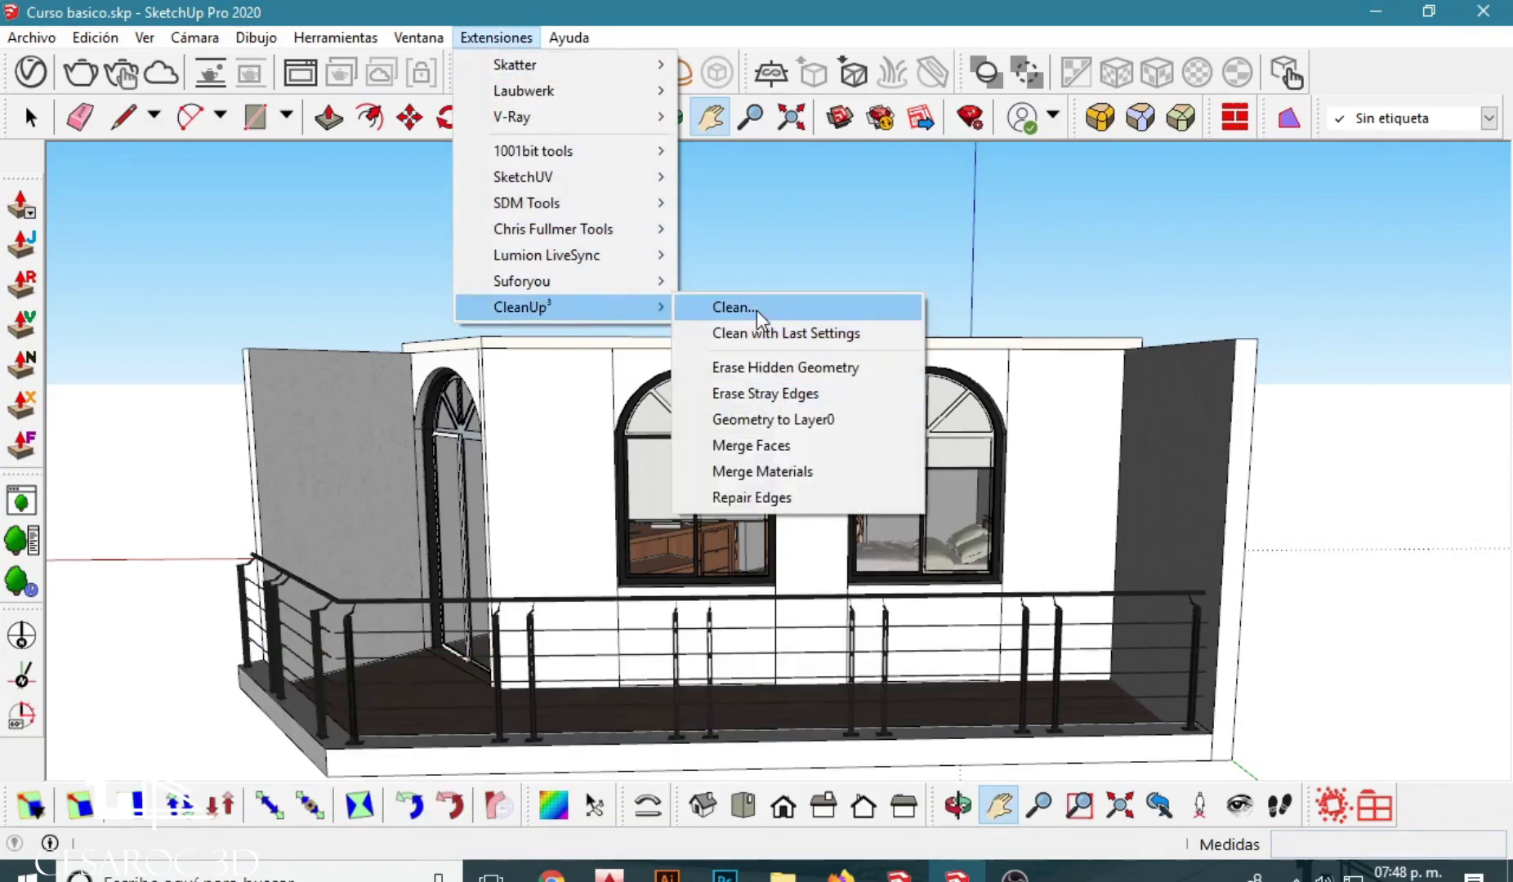
{"action": "left_click", "coordinate": [756, 311]}
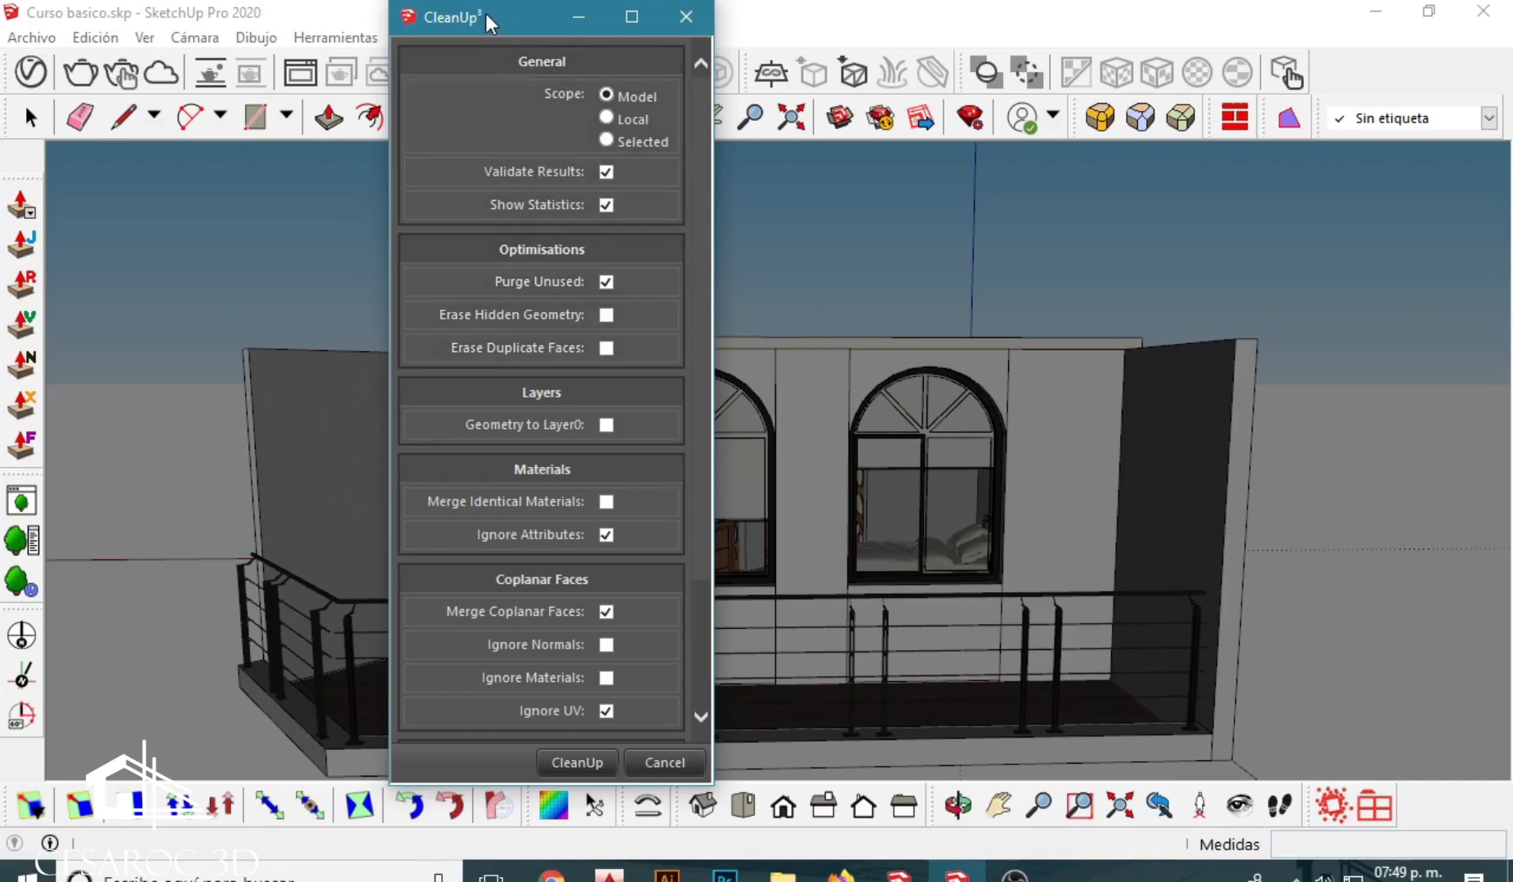
{"action": "left_click_drag", "start_coordinate": [486, 15], "coordinate": [471, 16]}
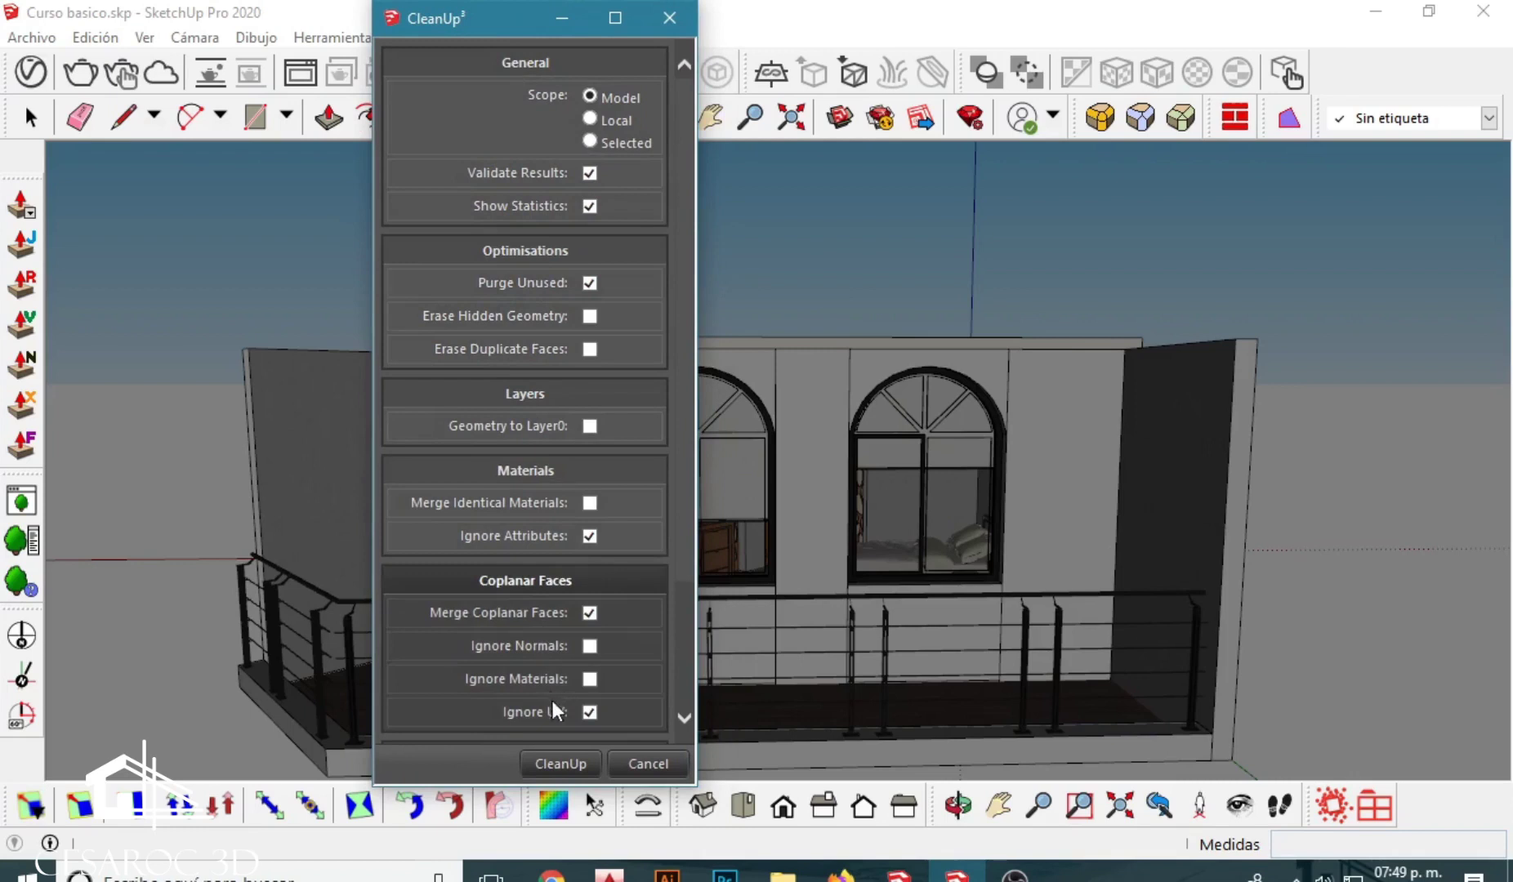
{"action": "left_click", "coordinate": [553, 763]}
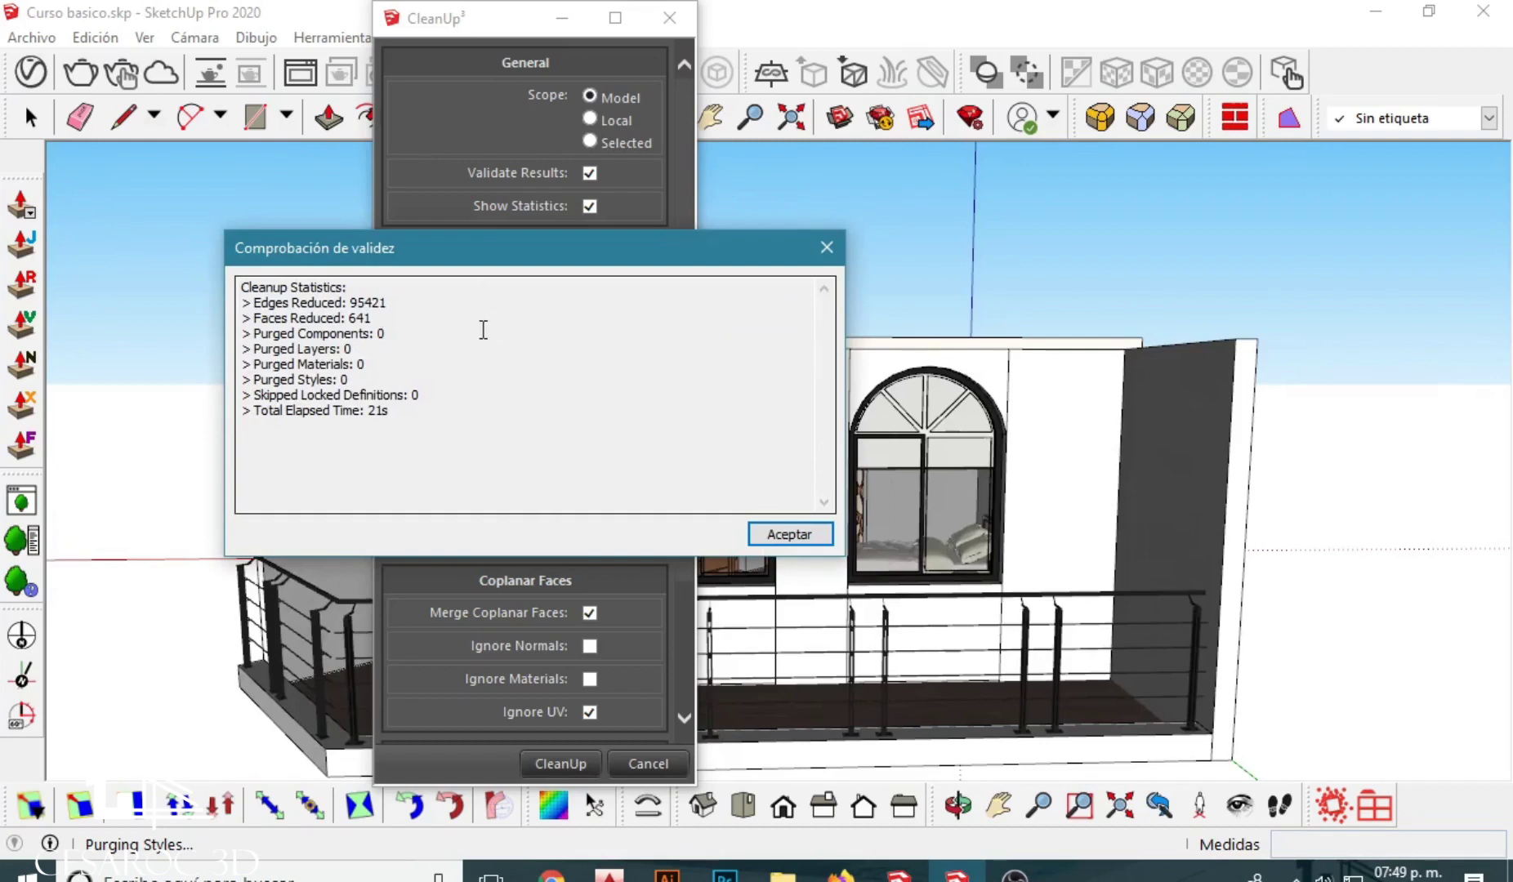
{"action": "left_click", "coordinate": [790, 540]}
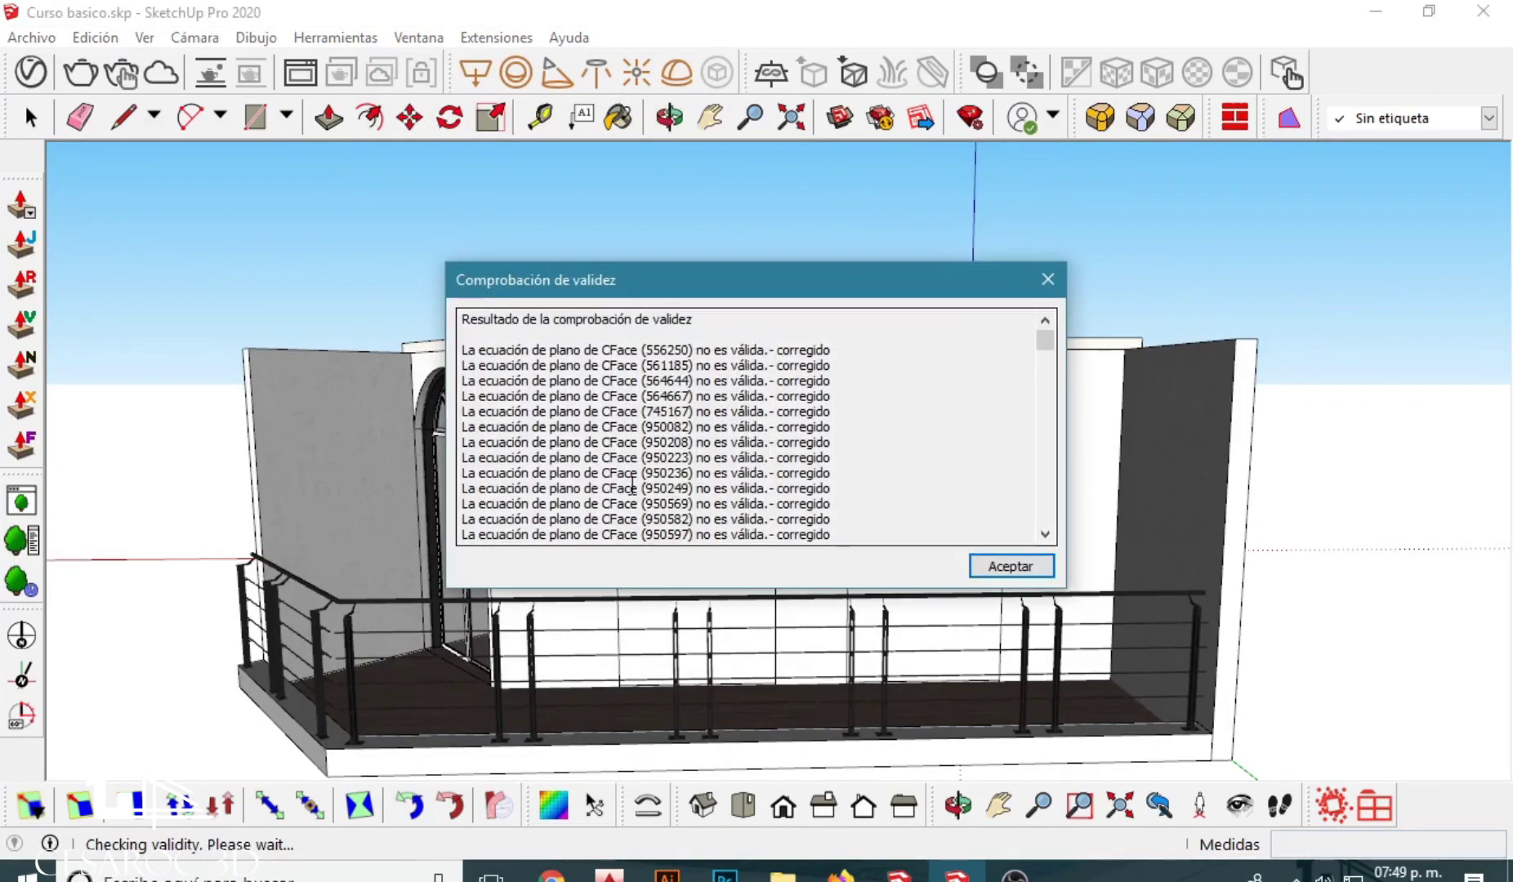
{"action": "left_click", "coordinate": [993, 568]}
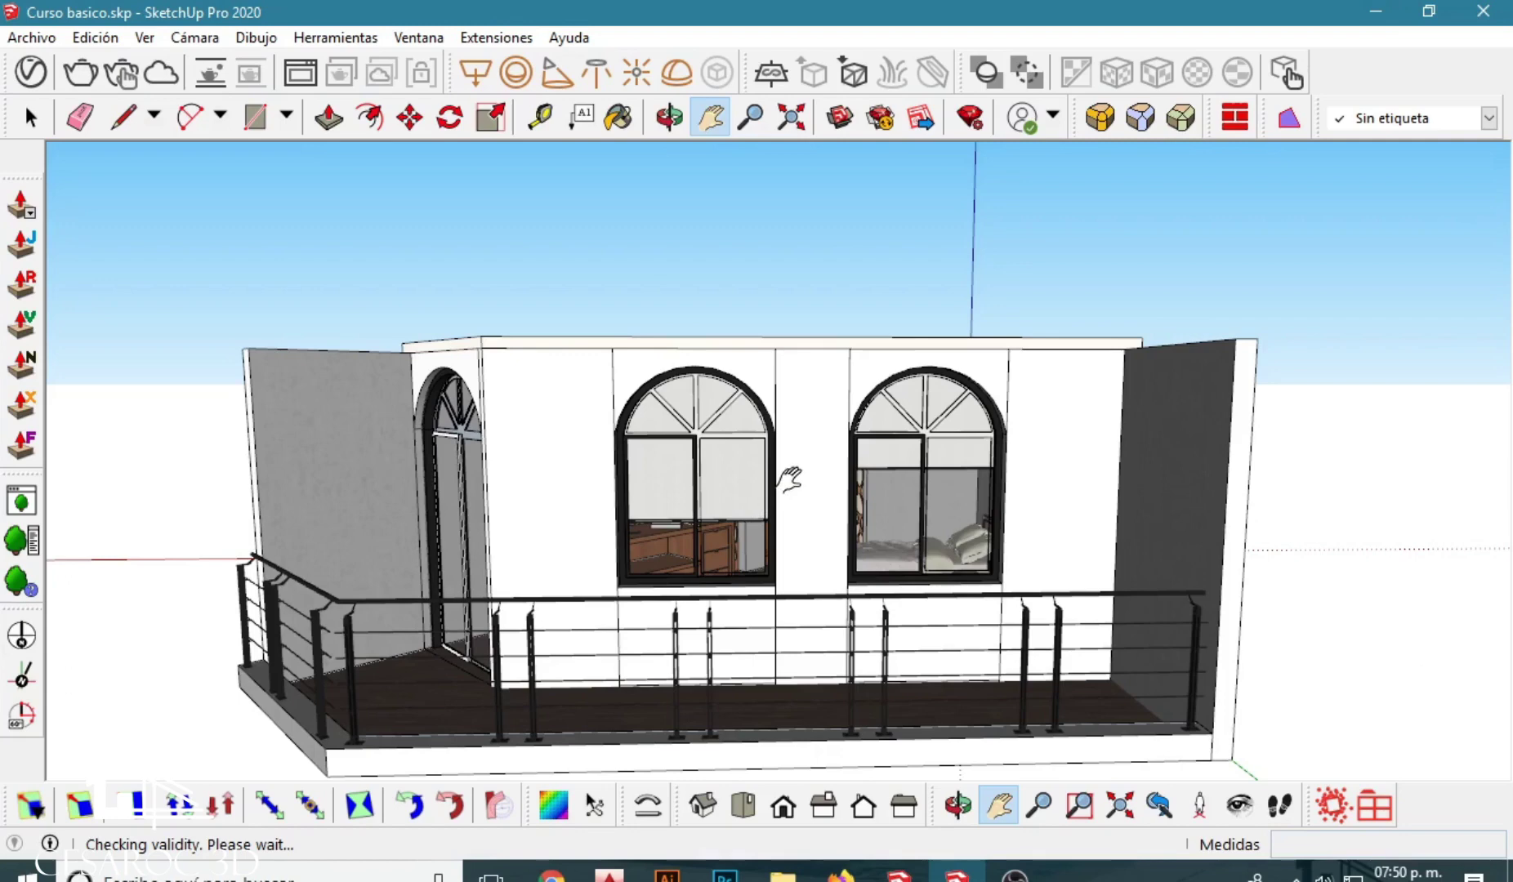
Pan and orbit to face the front facade with its two arched windows squarely.
{"action": "left_click_drag", "start_coordinate": [789, 480], "coordinate": [774, 488]}
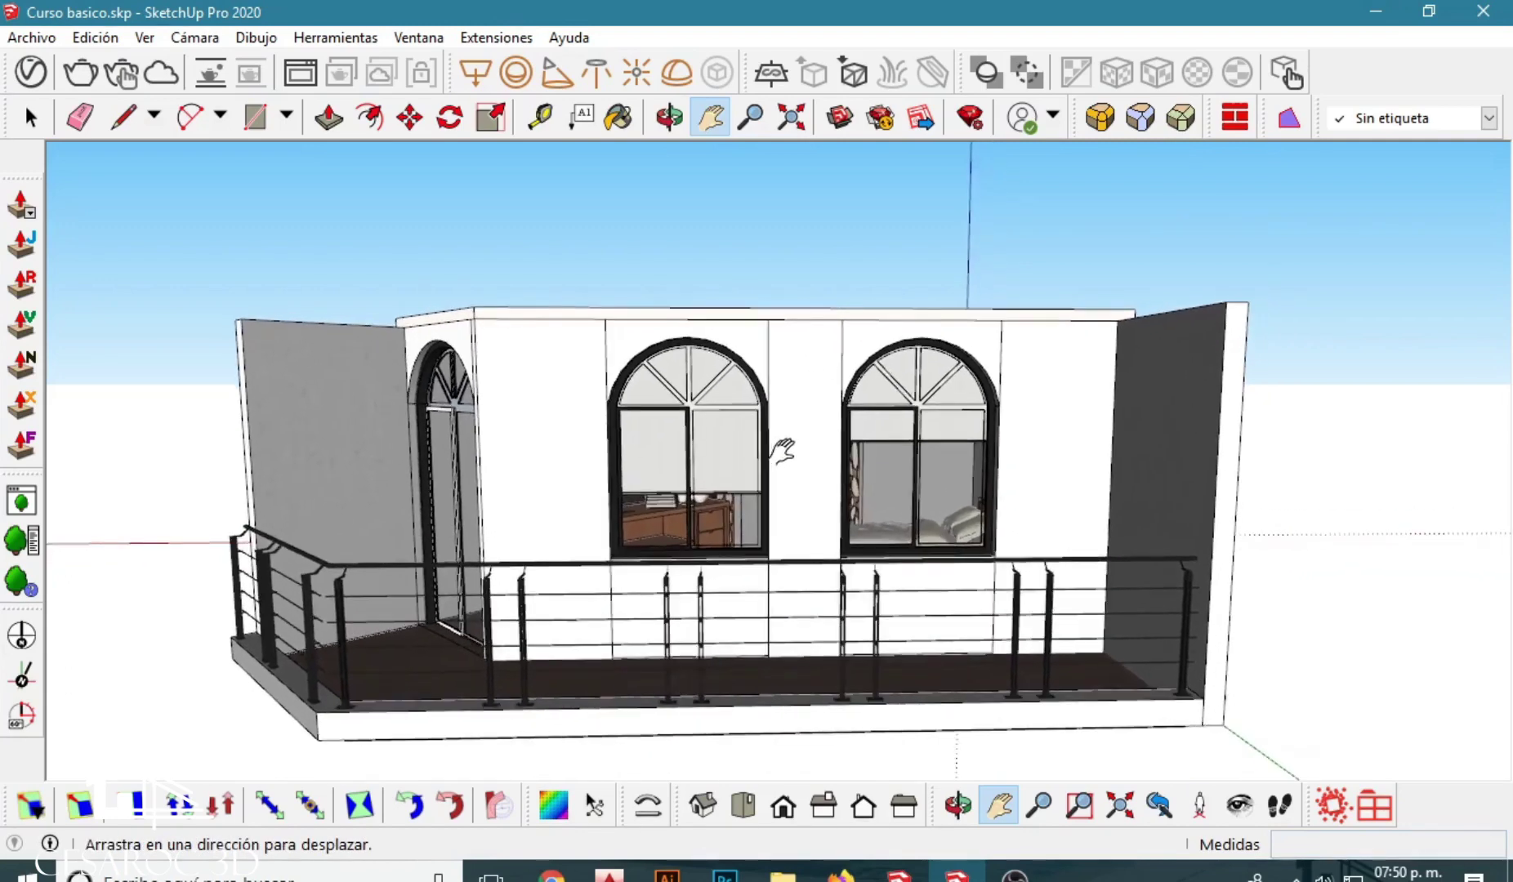
{"action": "mouse_move", "coordinate": [774, 488]}
{"action": "middle_mouse_down"}
{"action": "mouse_move", "coordinate": [834, 432]}
{"action": "mouse_move", "coordinate": [772, 479]}
{"action": "middle_mouse_up"}
{"action": "mouse_move", "coordinate": [772, 480]}
{"action": "left_mouse_down"}
{"action": "mouse_move", "coordinate": [940, 500]}
{"action": "mouse_move", "coordinate": [828, 506]}
{"action": "mouse_move", "coordinate": [861, 507]}
{"action": "mouse_move", "coordinate": [837, 468]}
{"action": "mouse_move", "coordinate": [780, 484]}
{"action": "mouse_move", "coordinate": [736, 432]}
{"action": "mouse_move", "coordinate": [769, 440]}
{"action": "mouse_move", "coordinate": [821, 489]}
{"action": "left_mouse_up"}
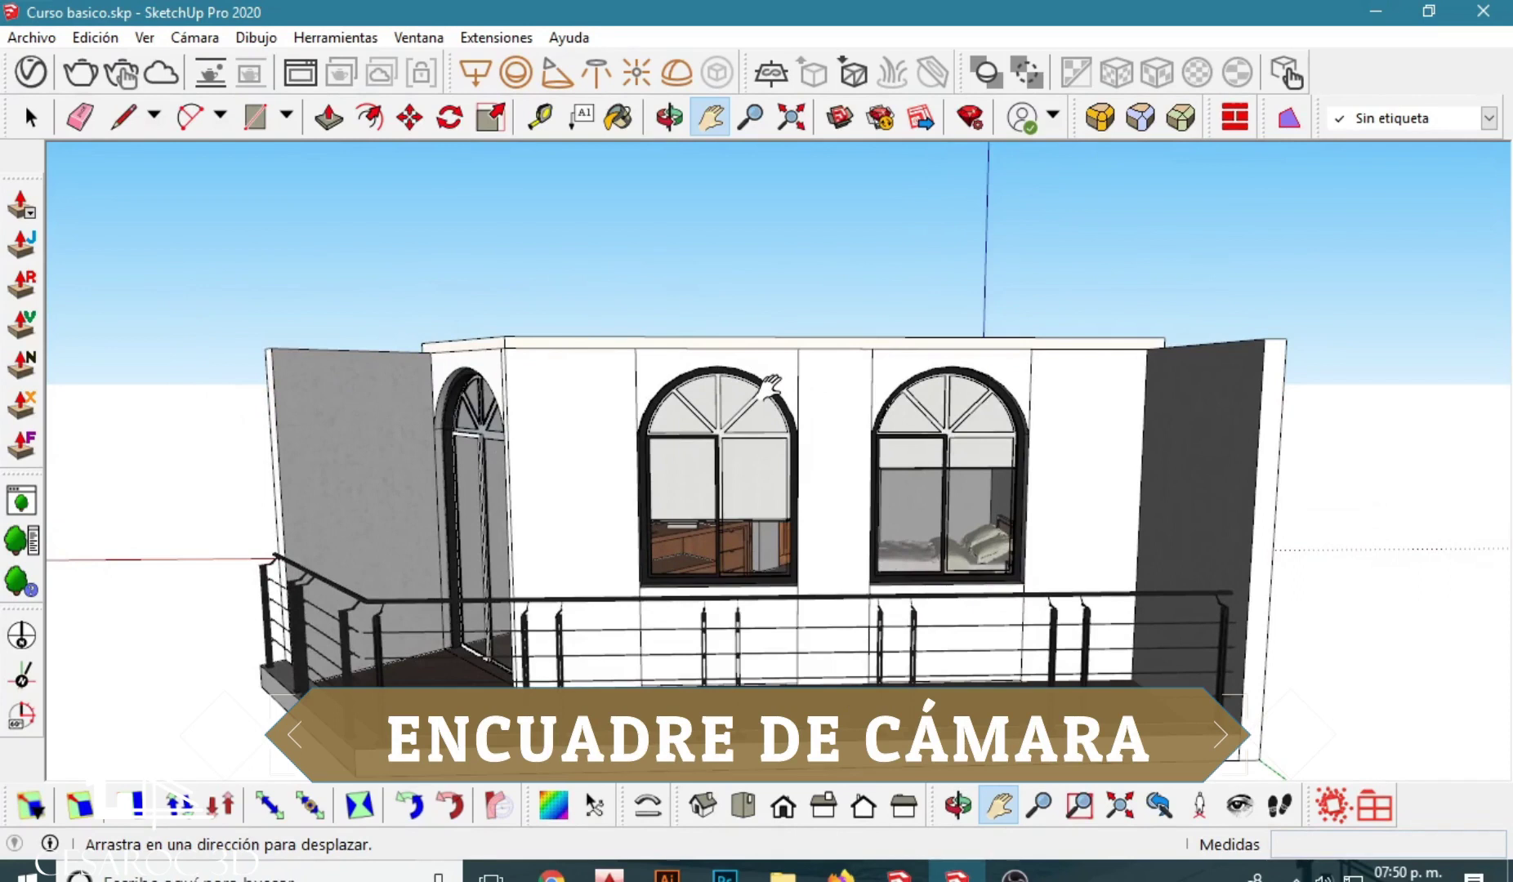
{"action": "middle_click_drag", "start_coordinate": [770, 384], "coordinate": [764, 382]}
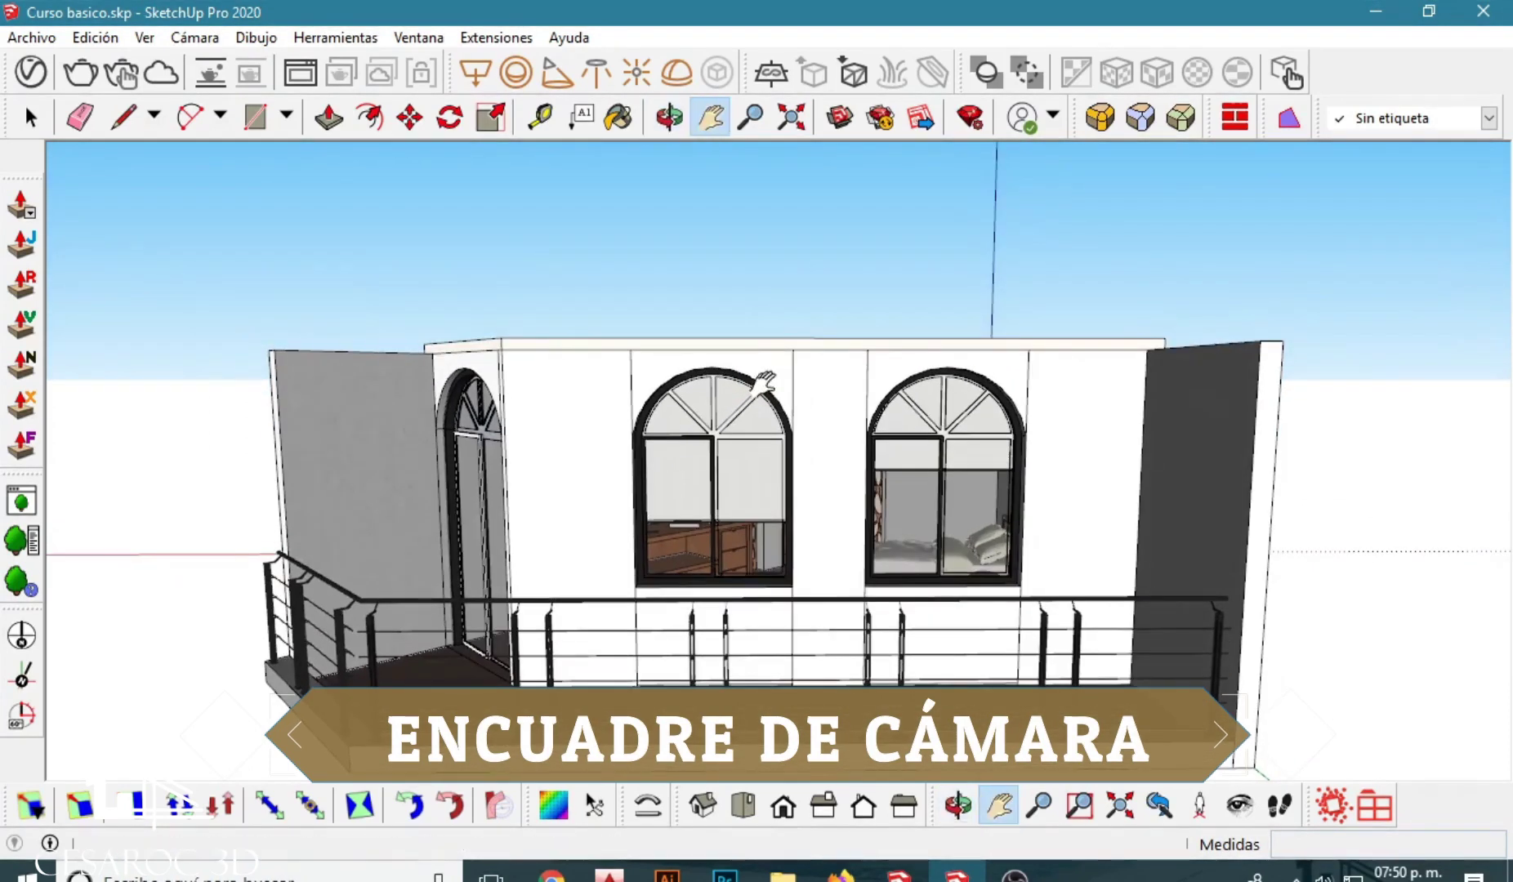
Switch to Top view and show the Default Tray with the Materials panel collapsed.
{"action": "left_click", "coordinate": [743, 807]}
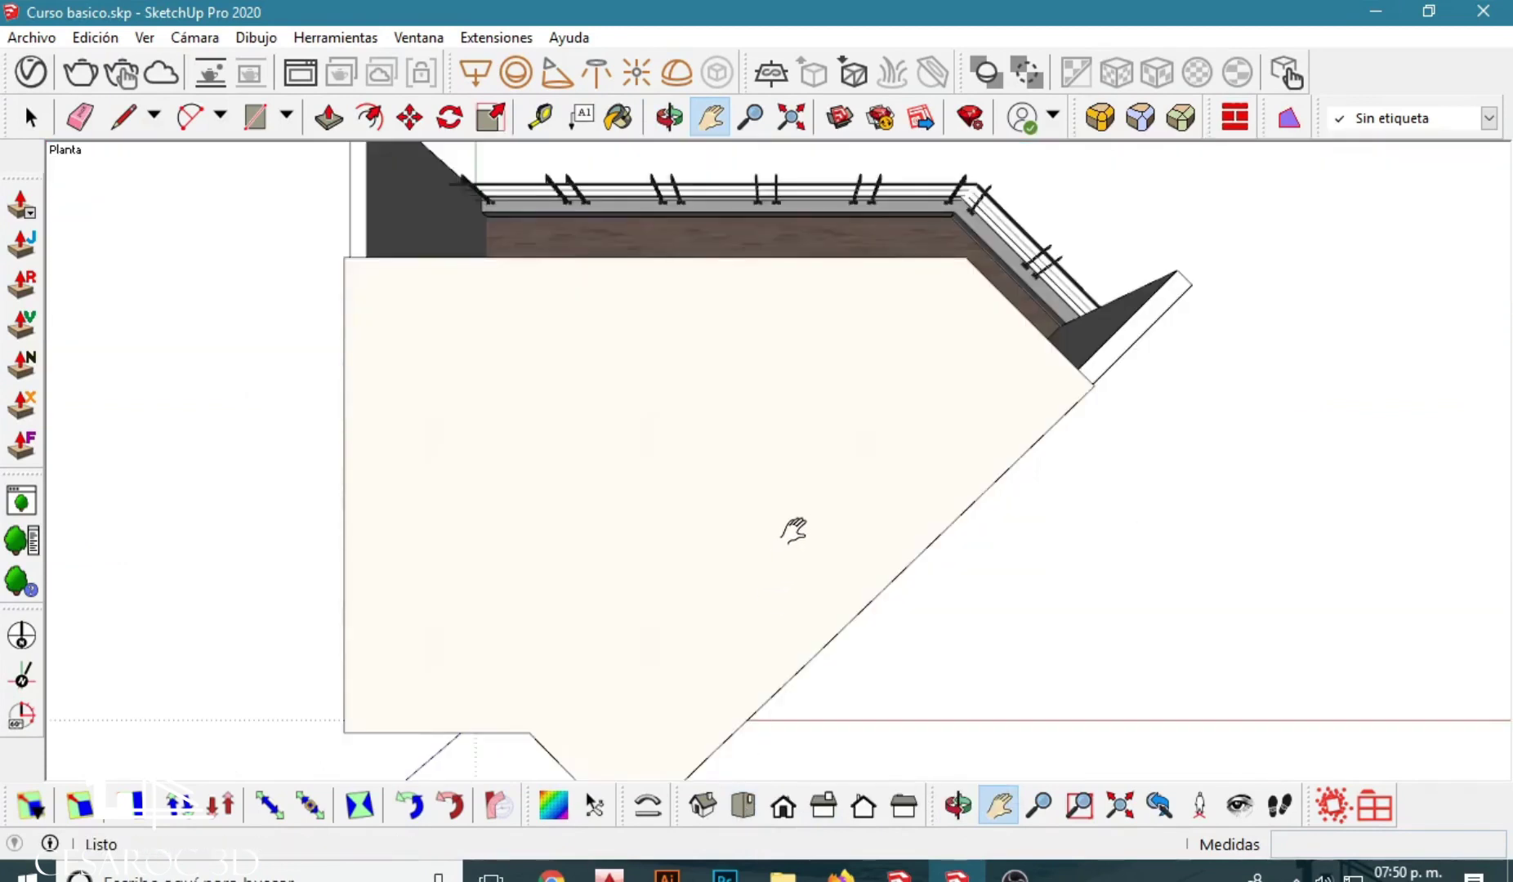
{"action": "scroll", "coordinate": [792, 531], "scroll_direction": "down", "scroll_amount": 2}
{"action": "scroll", "coordinate": [793, 531], "scroll_direction": "down", "scroll_amount": 2}
{"action": "scroll", "coordinate": [793, 532], "scroll_direction": "up", "scroll_amount": 1}
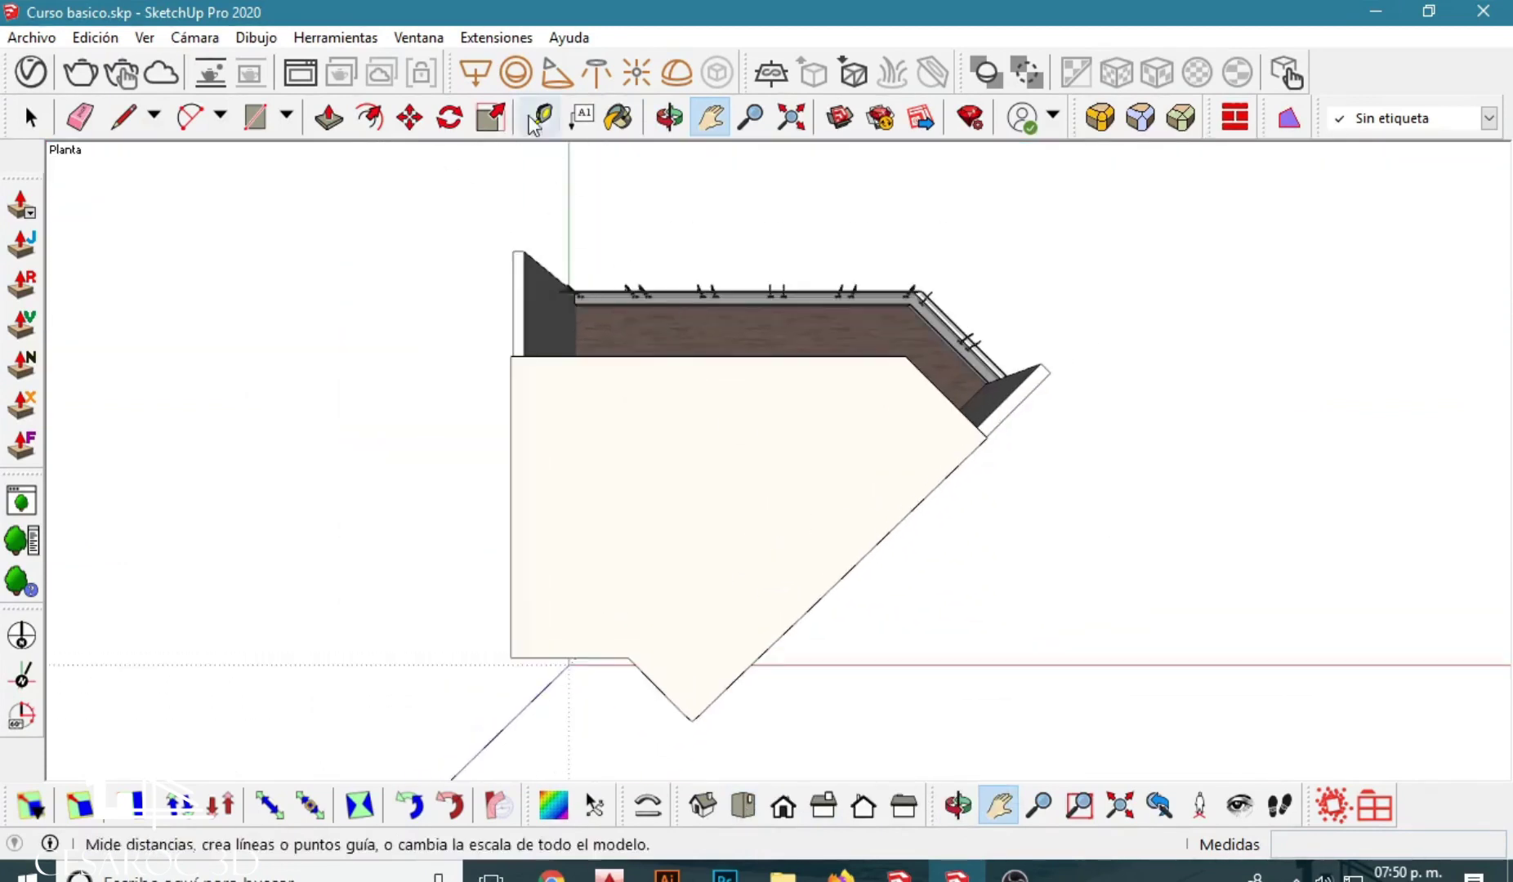
{"action": "left_click", "coordinate": [420, 36]}
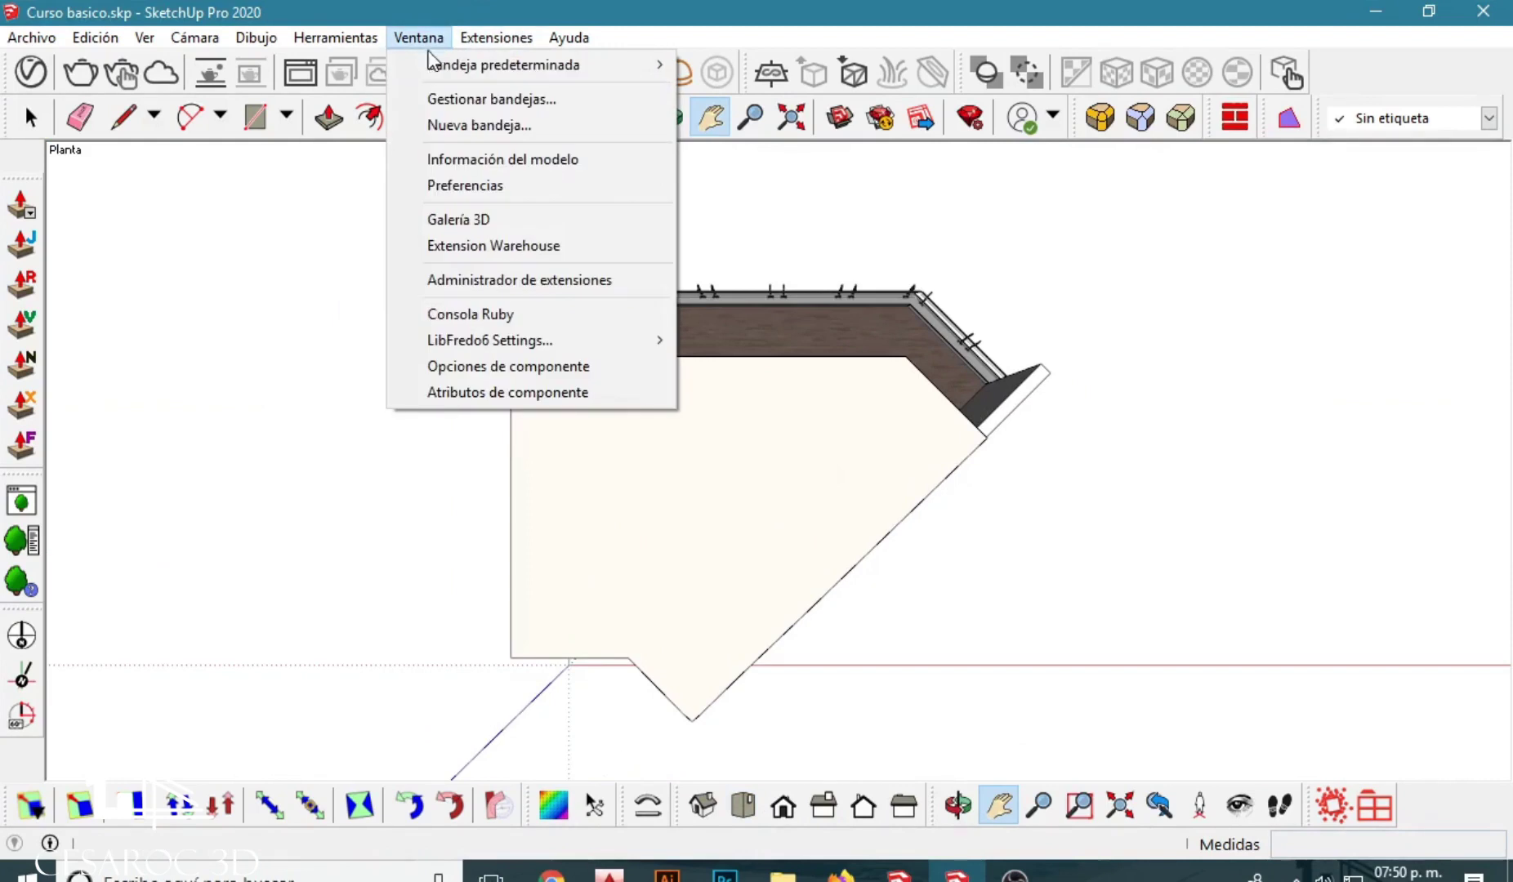
{"action": "mouse_move", "coordinate": [503, 64]}
{"action": "left_click", "coordinate": [736, 63]}
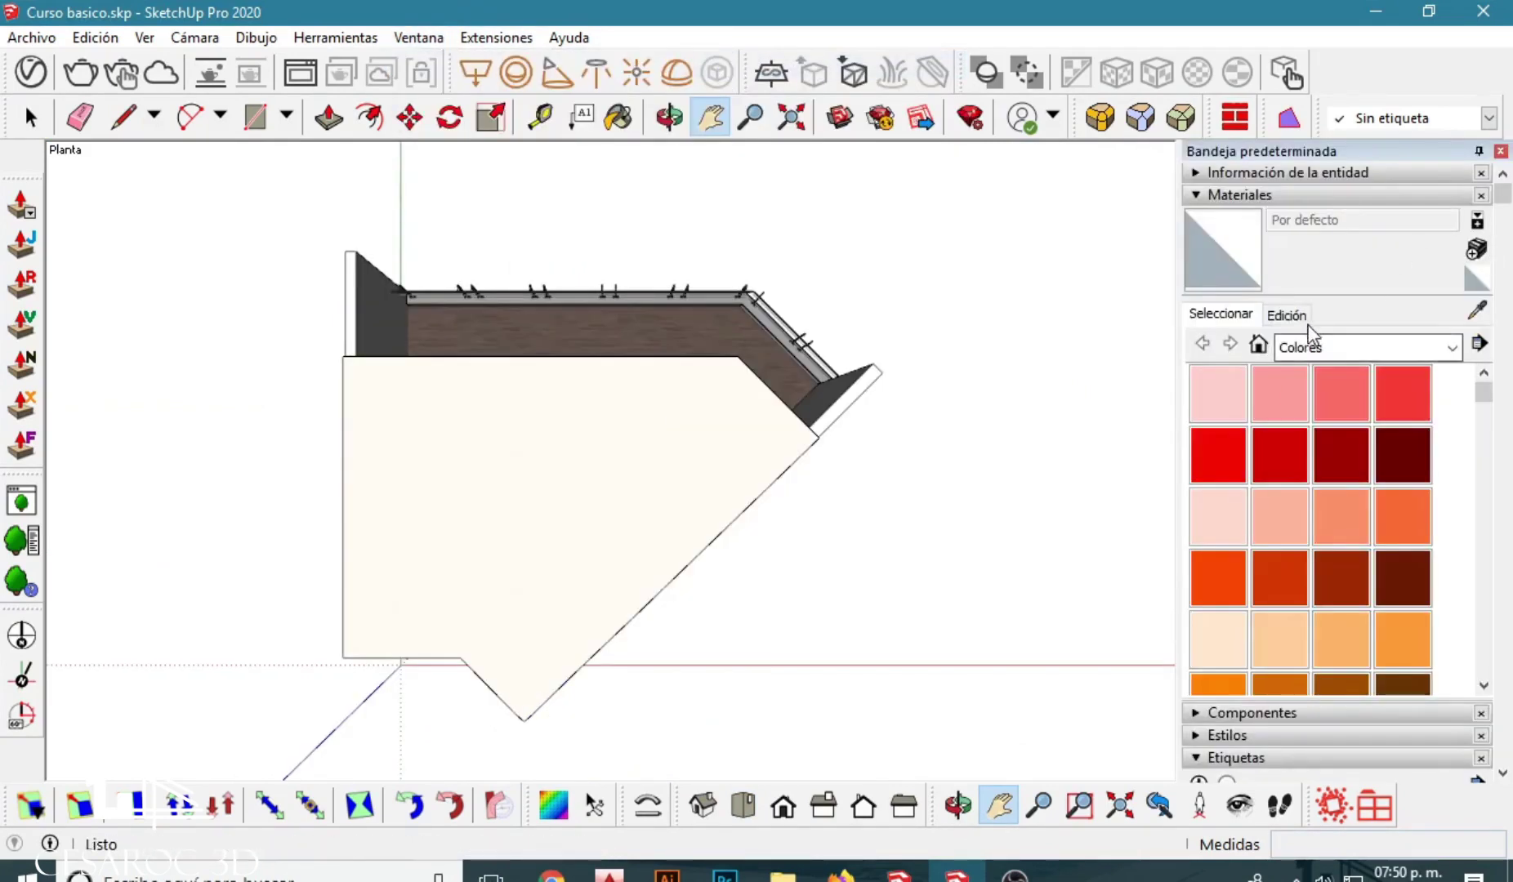
{"action": "scroll", "coordinate": [1270, 426], "scroll_direction": "down", "scroll_amount": 3}
{"action": "scroll", "coordinate": [1270, 427], "scroll_direction": "down", "scroll_amount": 5}
{"action": "scroll", "coordinate": [1270, 426], "scroll_direction": "up", "scroll_amount": 10}
{"action": "left_click", "coordinate": [1224, 196]}
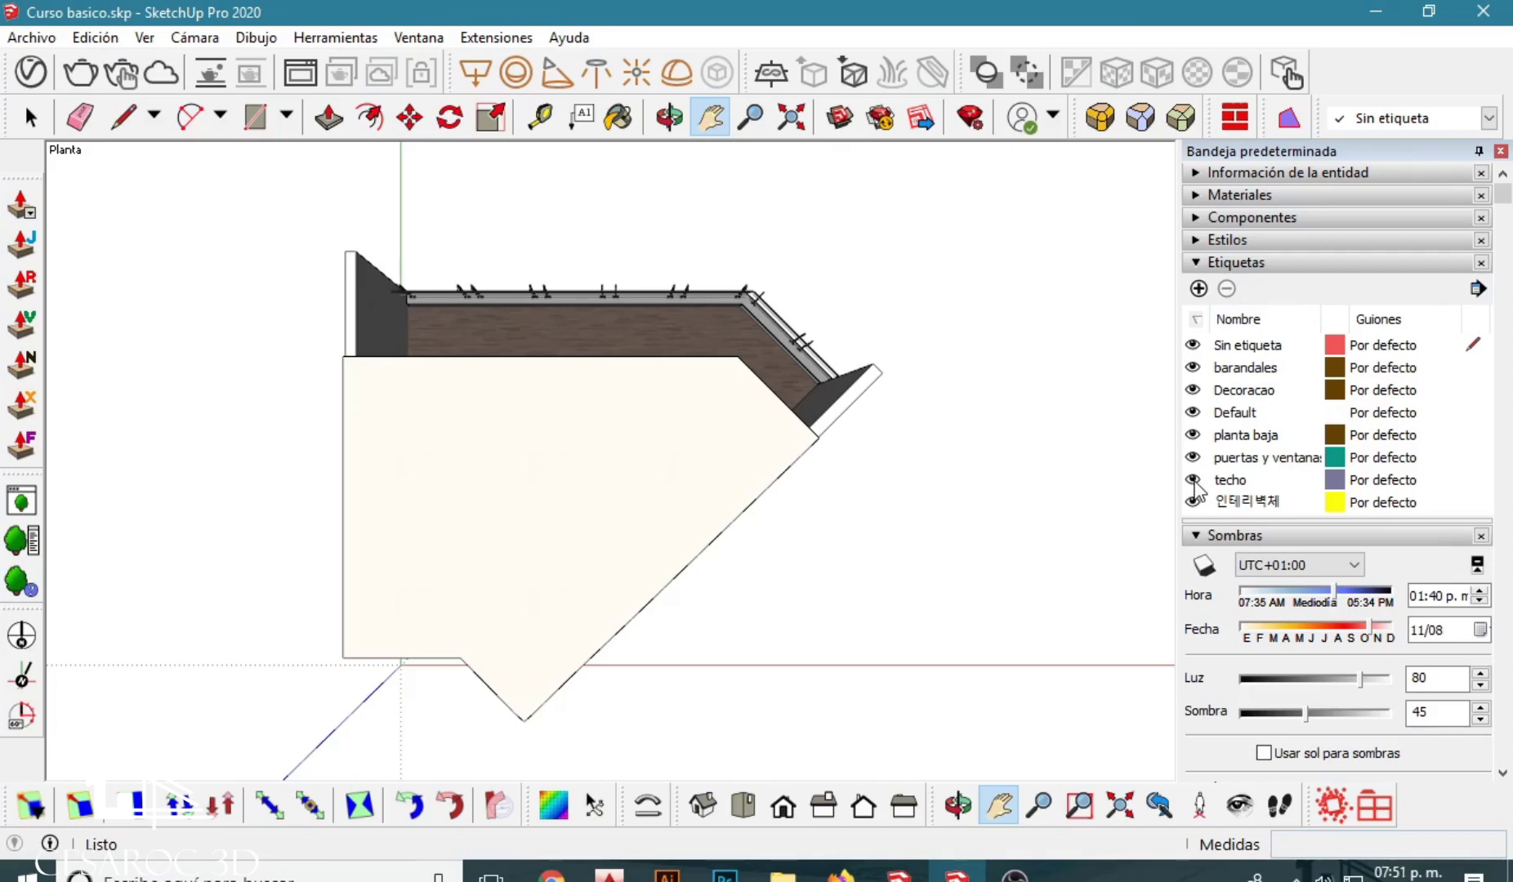
Hide the techo tag to remove the roof and view the bedroom in plan.
{"action": "left_click", "coordinate": [1194, 480]}
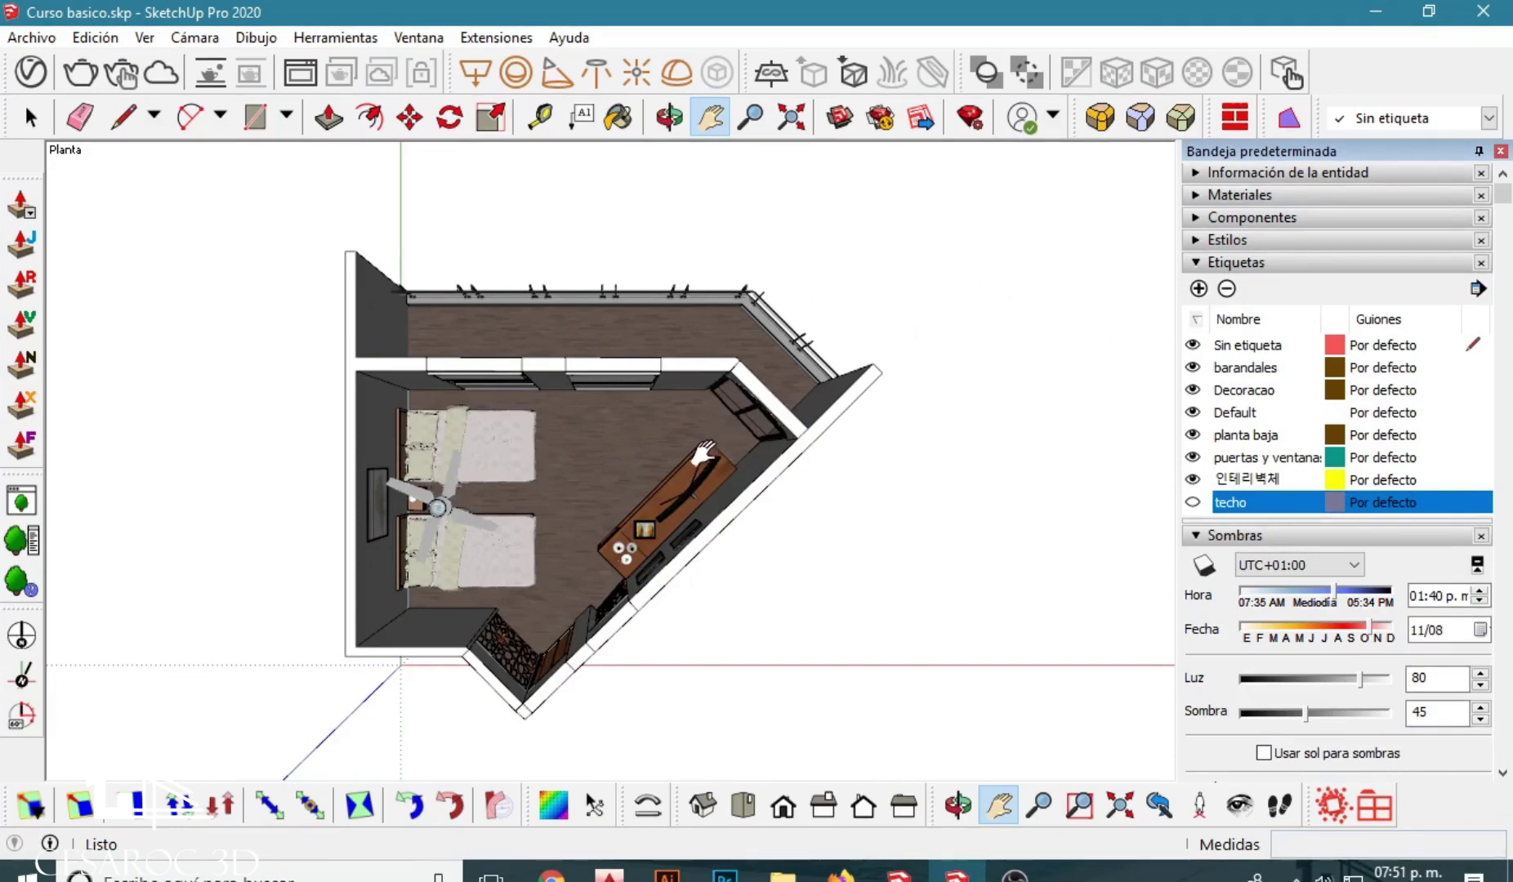
{"action": "key", "text": "o"}
{"action": "scroll", "coordinate": [654, 458], "scroll_direction": "up", "scroll_amount": 2}
{"action": "scroll", "coordinate": [648, 459], "scroll_direction": "up", "scroll_amount": 2}
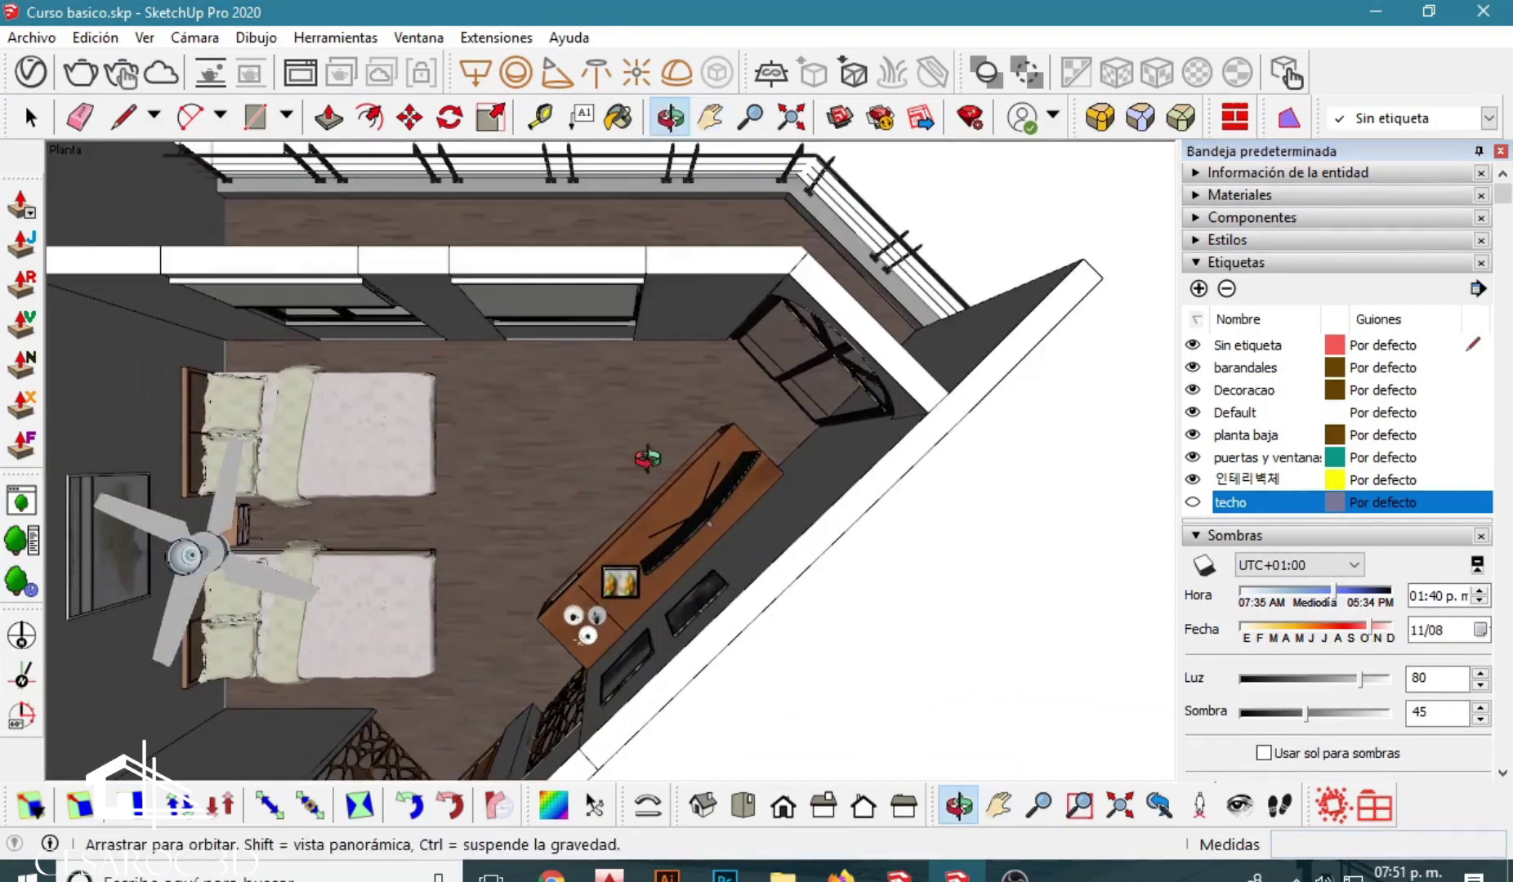
{"action": "left_click_drag", "start_coordinate": [647, 460], "coordinate": [645, 531]}
{"action": "key", "text": "h"}
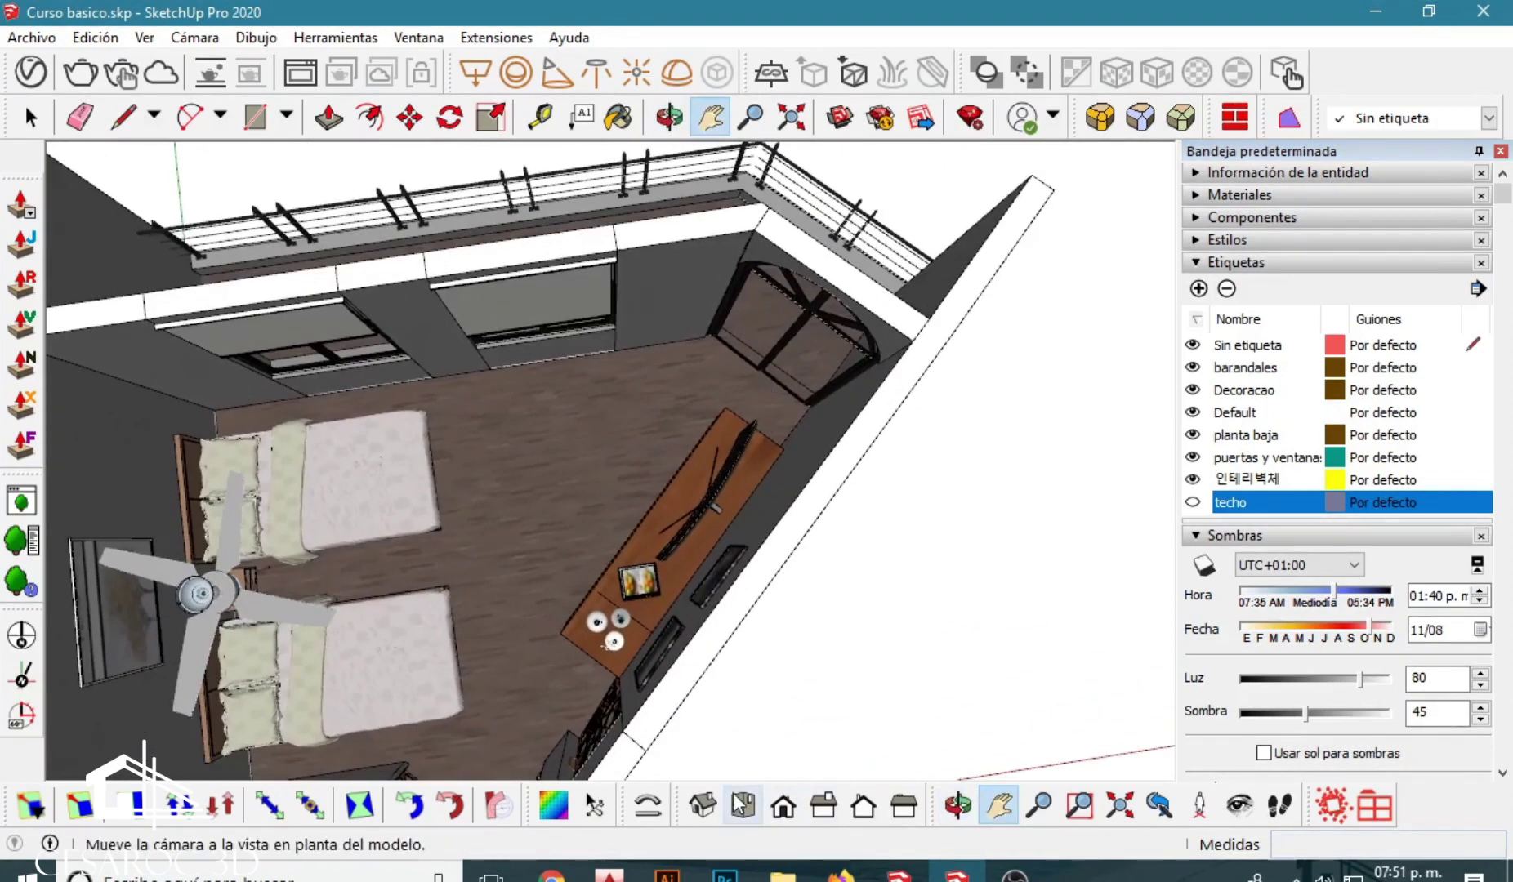
{"action": "left_click", "coordinate": [742, 805]}
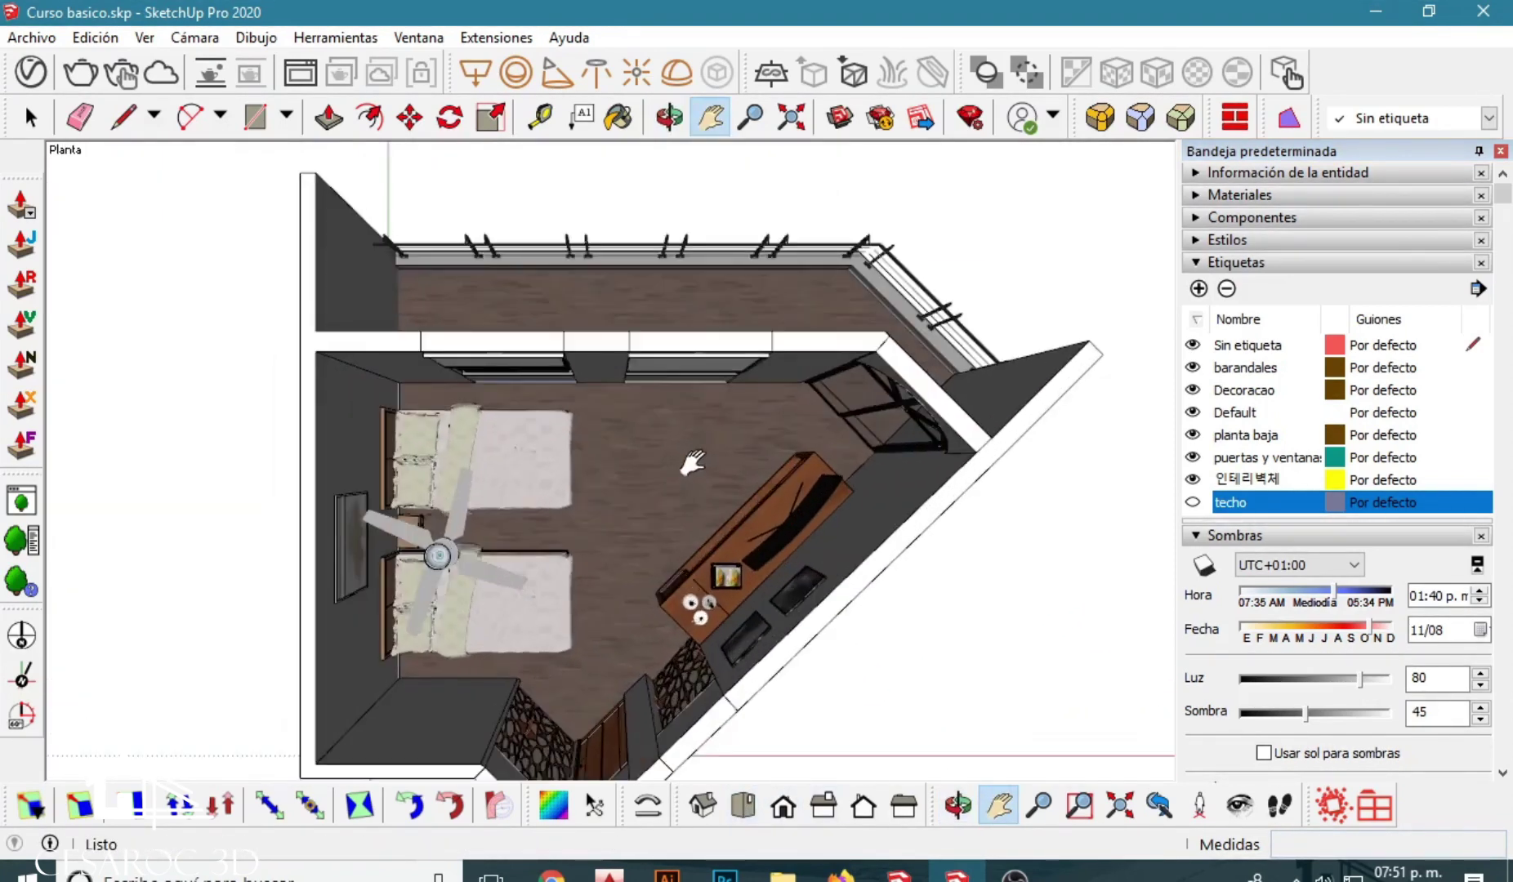
{"action": "scroll", "coordinate": [692, 462], "scroll_direction": "down", "scroll_amount": 1}
{"action": "scroll", "coordinate": [692, 463], "scroll_direction": "down", "scroll_amount": 1}
{"action": "scroll", "coordinate": [692, 463], "scroll_direction": "up", "scroll_amount": 2}
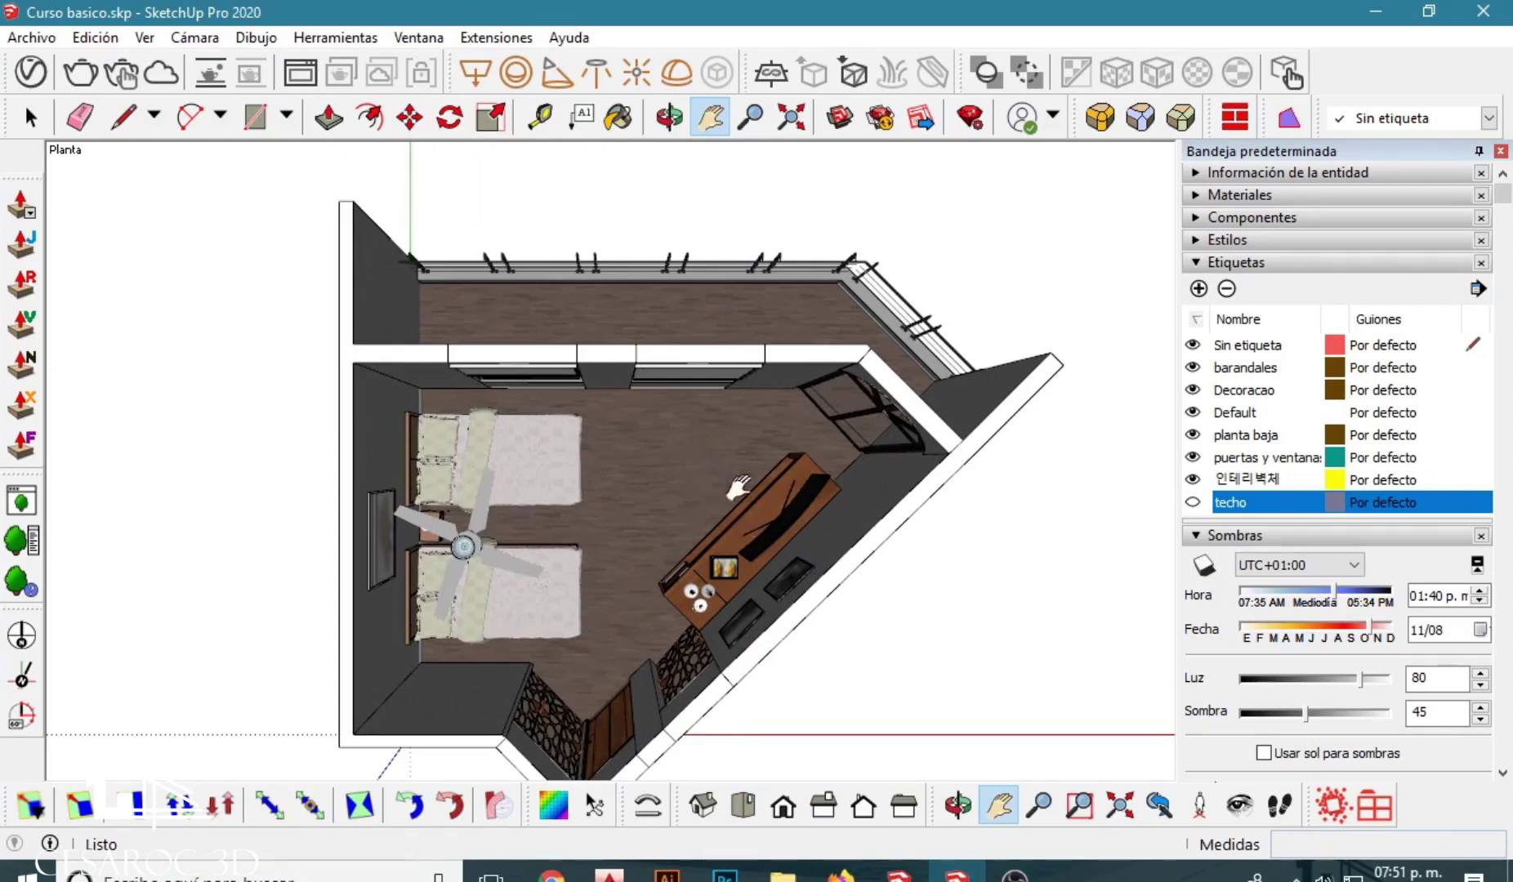
Position a camera standing in the bedroom, aimed at the TV cabinet.
{"action": "left_click", "coordinate": [1199, 807]}
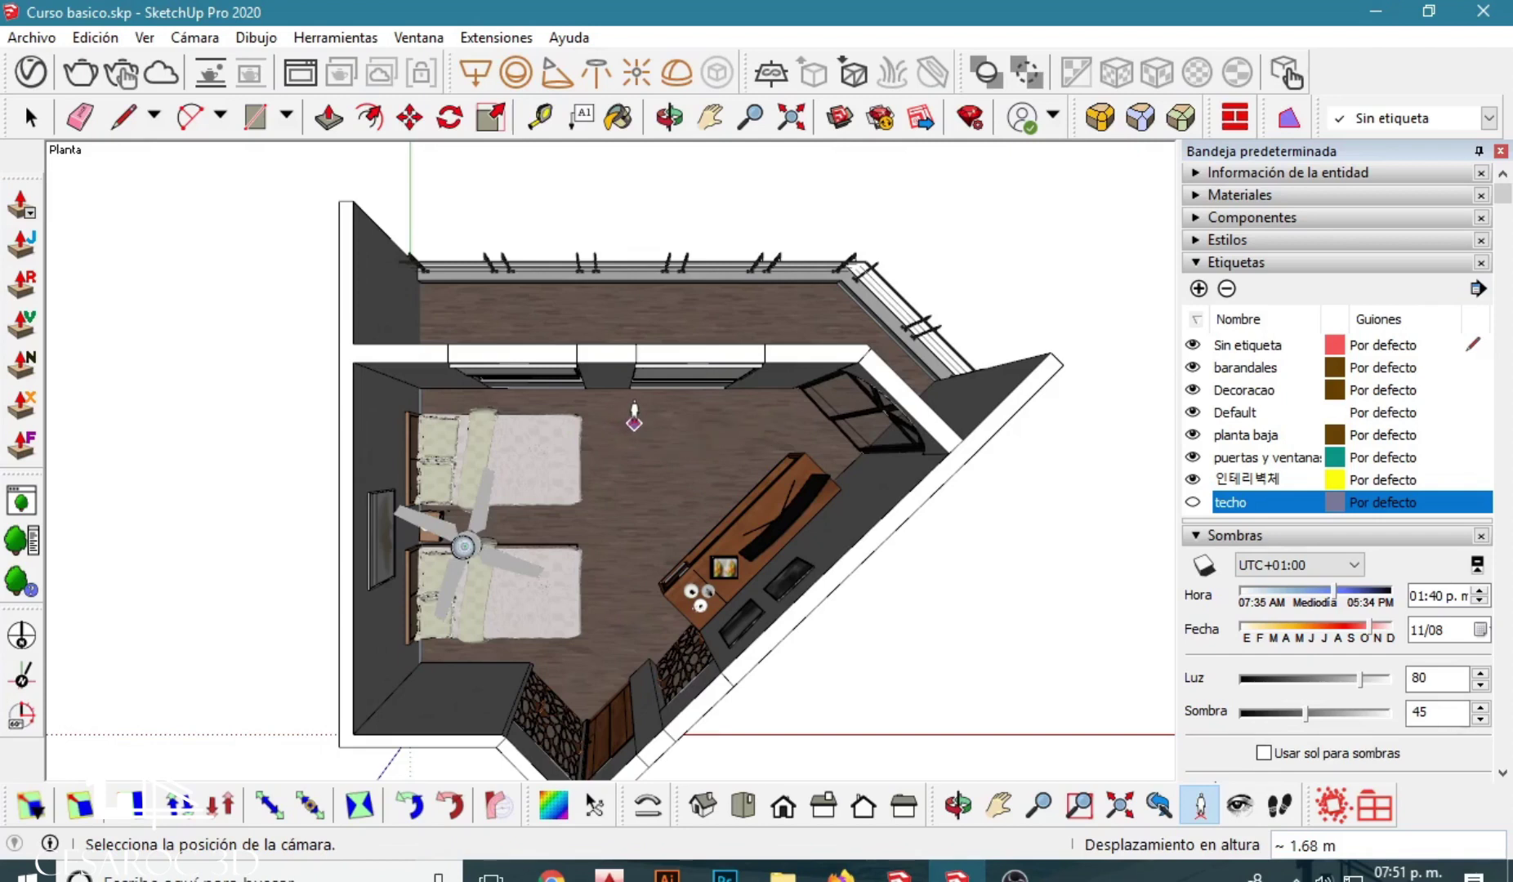
{"action": "left_click_drag", "start_coordinate": [638, 426], "coordinate": [676, 460]}
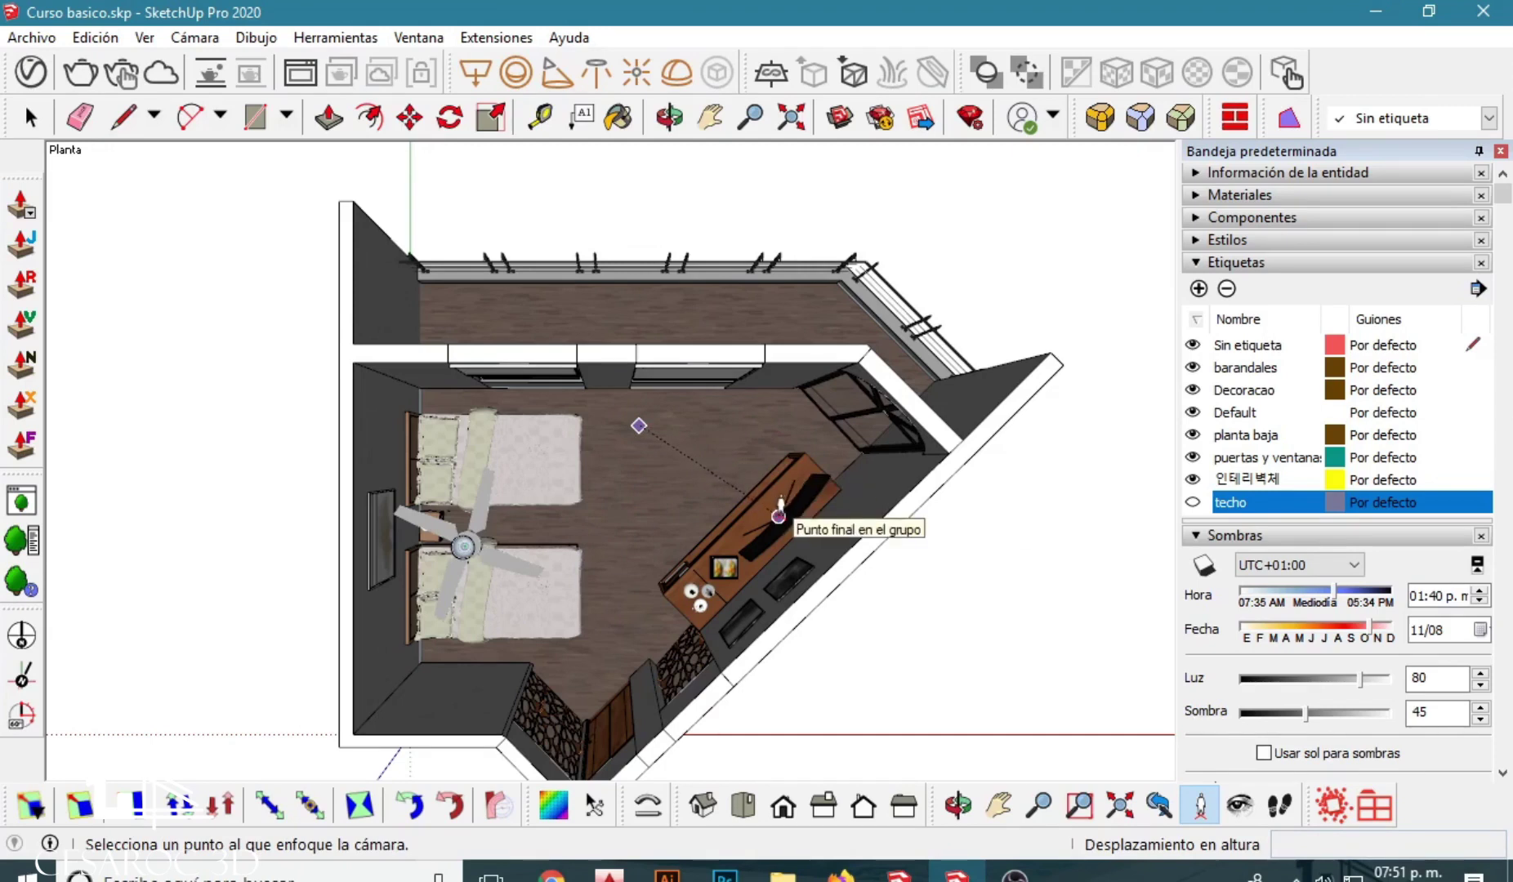
{"action": "left_click", "coordinate": [779, 515]}
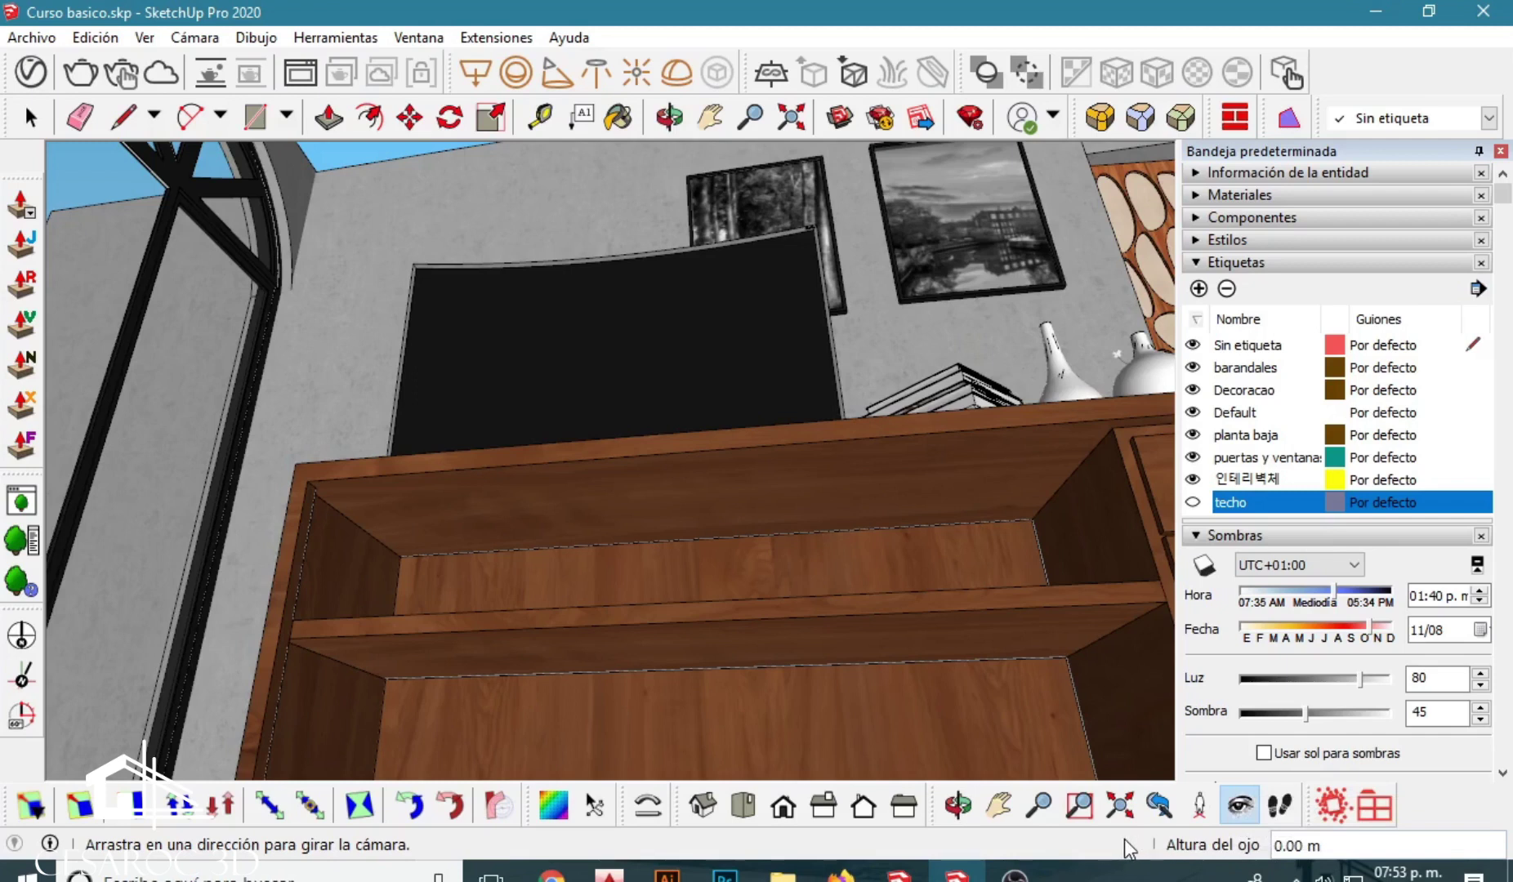
Set eye height to 1.00 m, show the techo tag, and tilt to frame the TV cabinet.
{"action": "type", "text": "1."}
{"action": "type", "text": "00"}
{"action": "key", "text": "Return"}
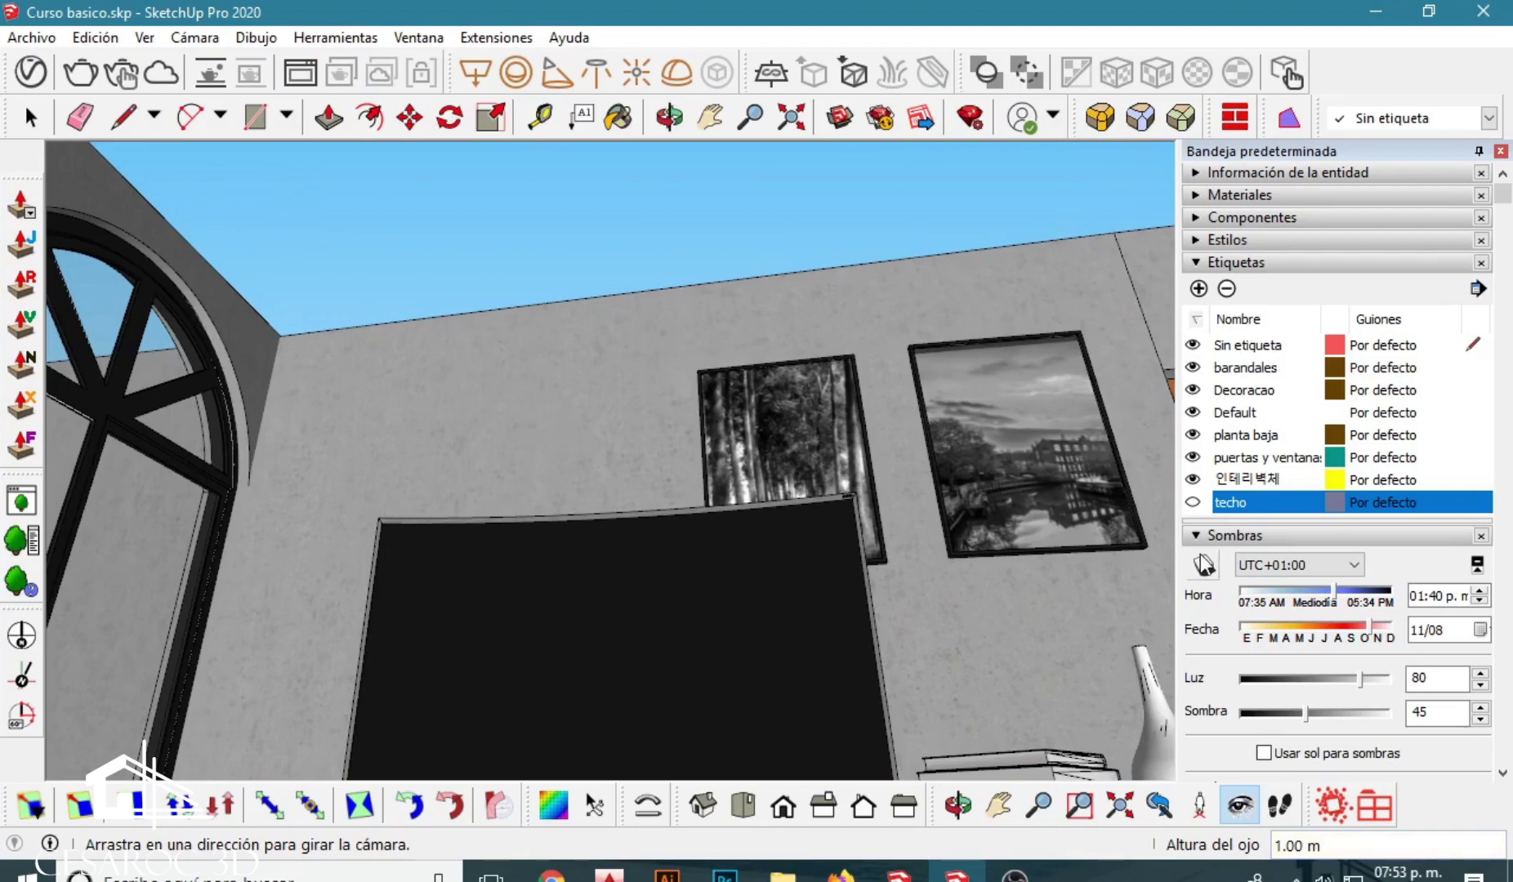
{"action": "left_click", "coordinate": [1194, 503]}
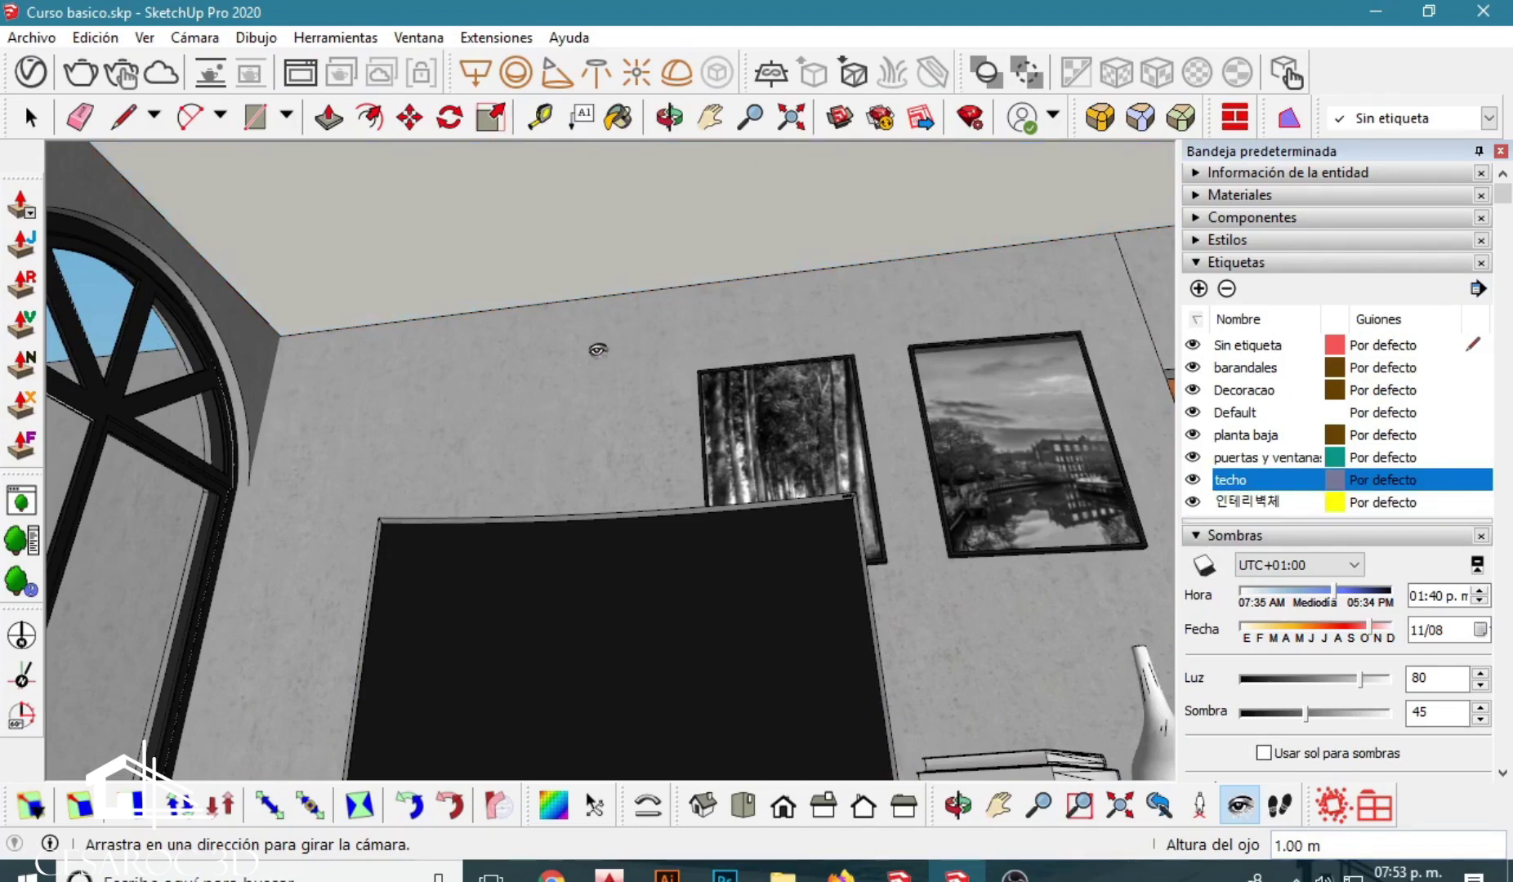
{"action": "mouse_move", "coordinate": [597, 349]}
{"action": "left_mouse_down"}
{"action": "mouse_move", "coordinate": [657, 362]}
{"action": "mouse_move", "coordinate": [781, 548]}
{"action": "mouse_move", "coordinate": [755, 480]}
{"action": "mouse_move", "coordinate": [781, 472]}
{"action": "left_mouse_up"}
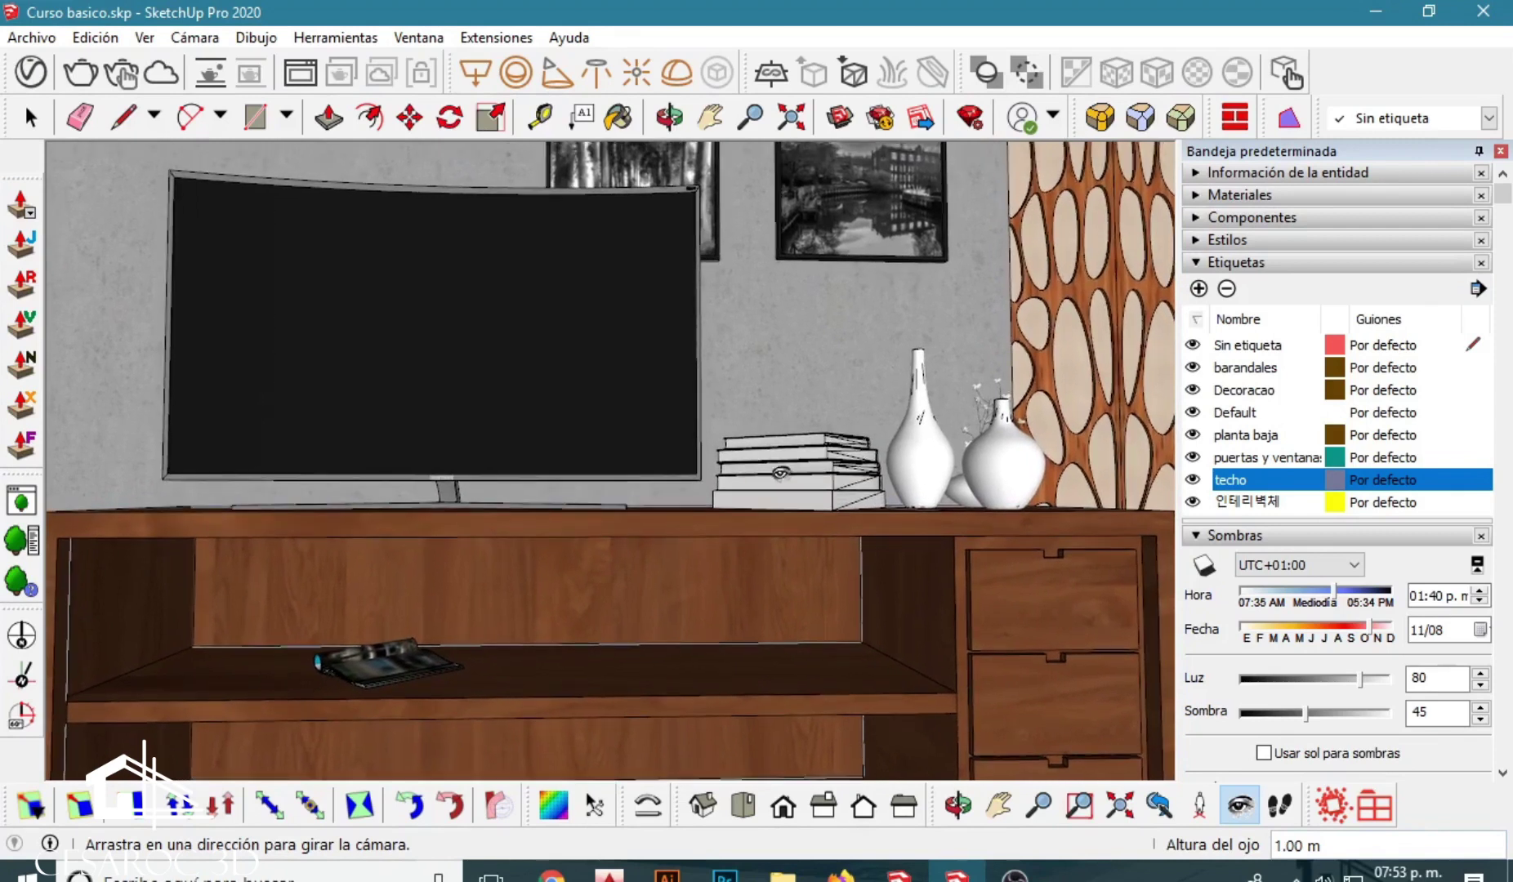
{"action": "left_click_drag", "start_coordinate": [781, 474], "coordinate": [806, 455]}
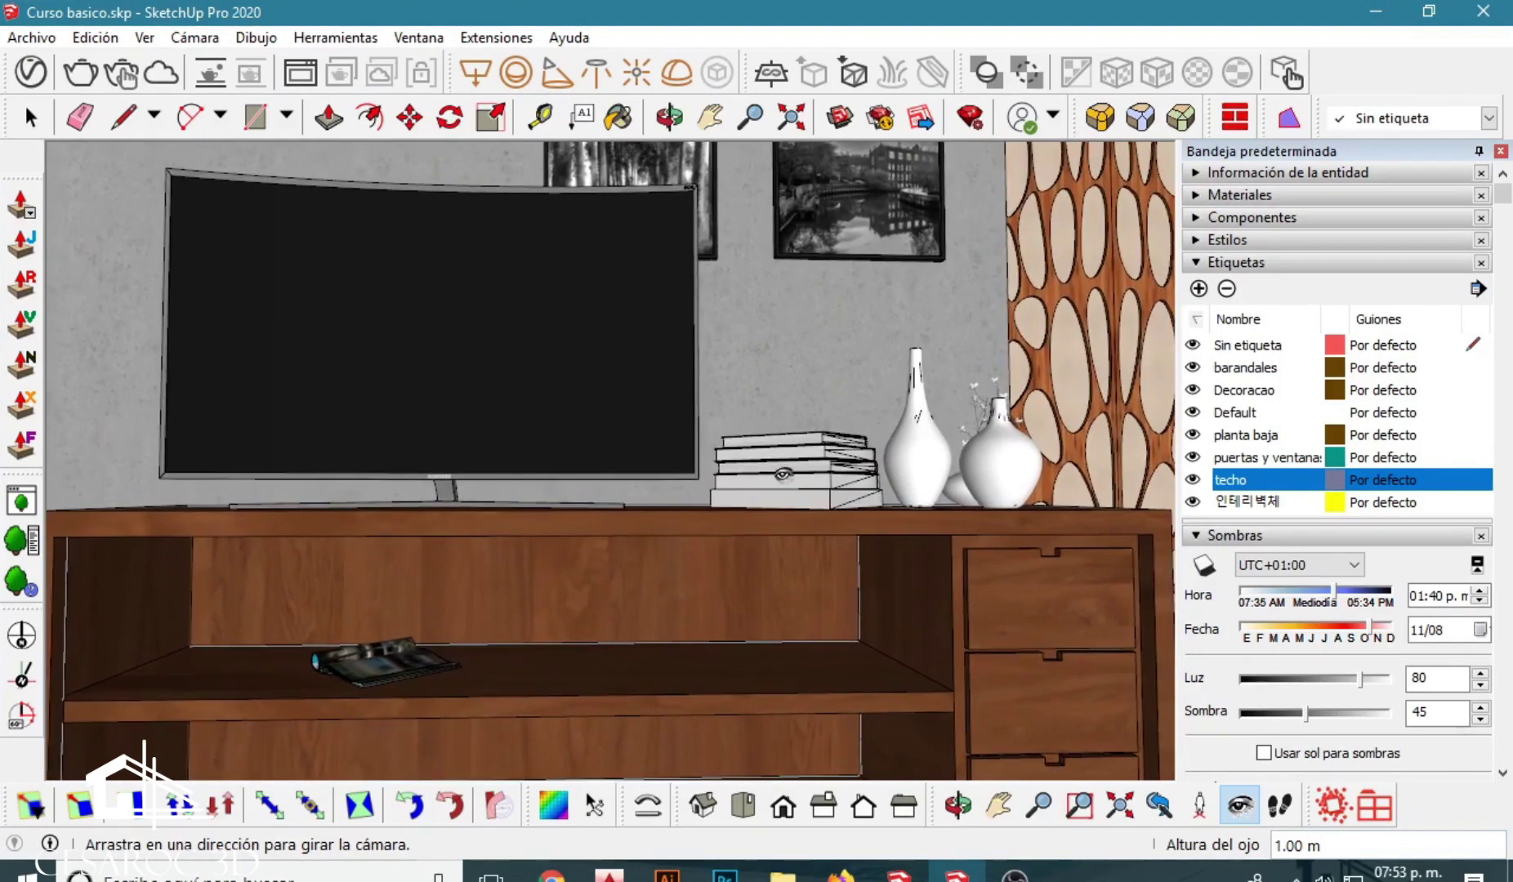
Add scene Escena1 from the current eye-level TV cabinet view.
{"action": "left_click", "coordinate": [142, 38]}
{"action": "mouse_move", "coordinate": [220, 460]}
{"action": "left_click", "coordinate": [458, 464]}
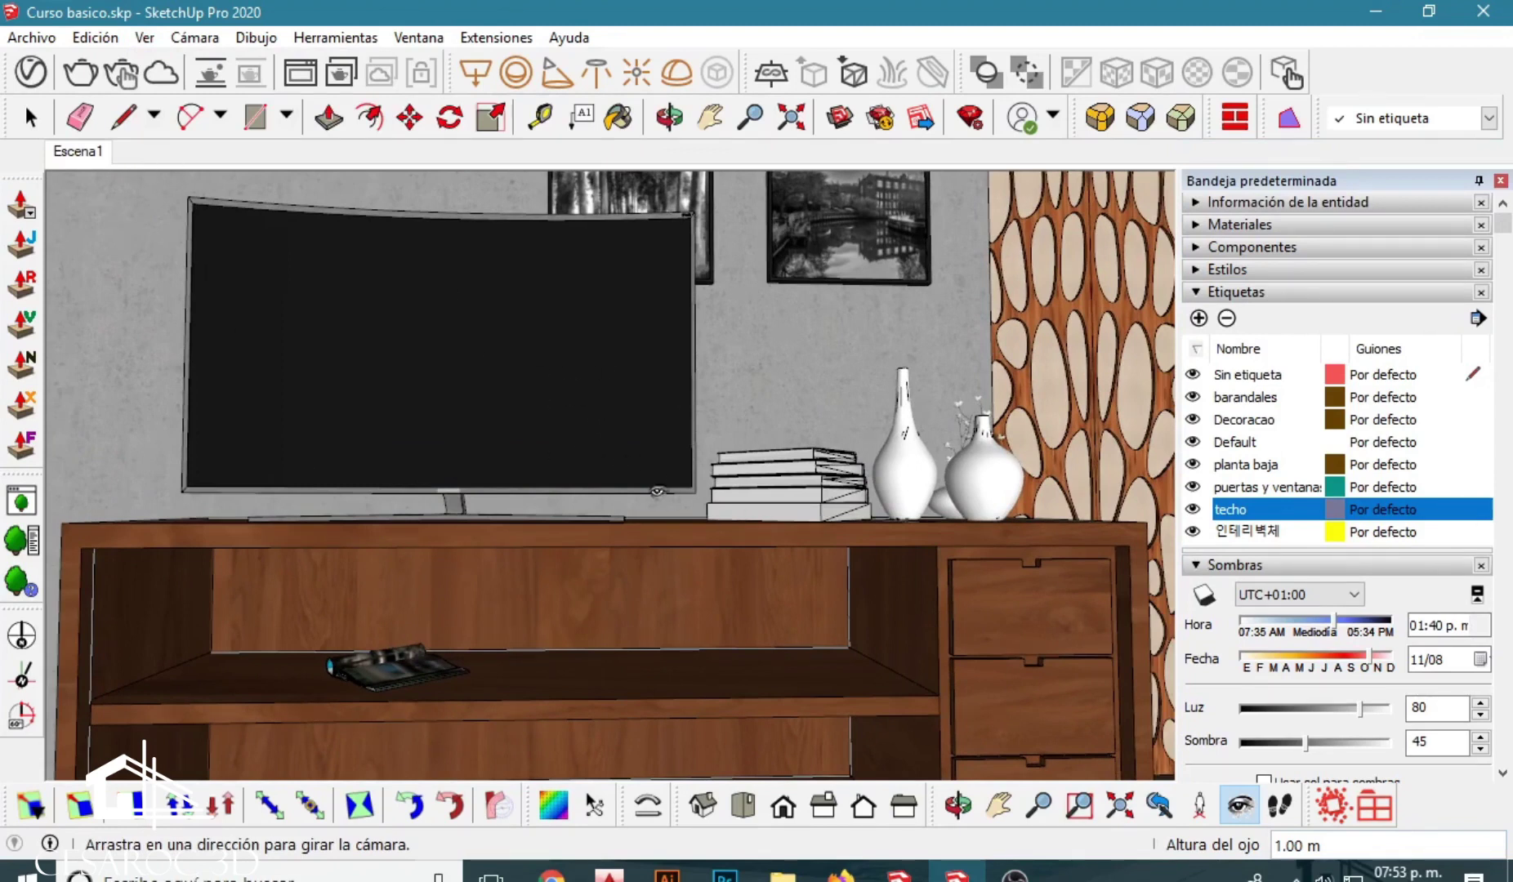
{"action": "left_click", "coordinate": [28, 121]}
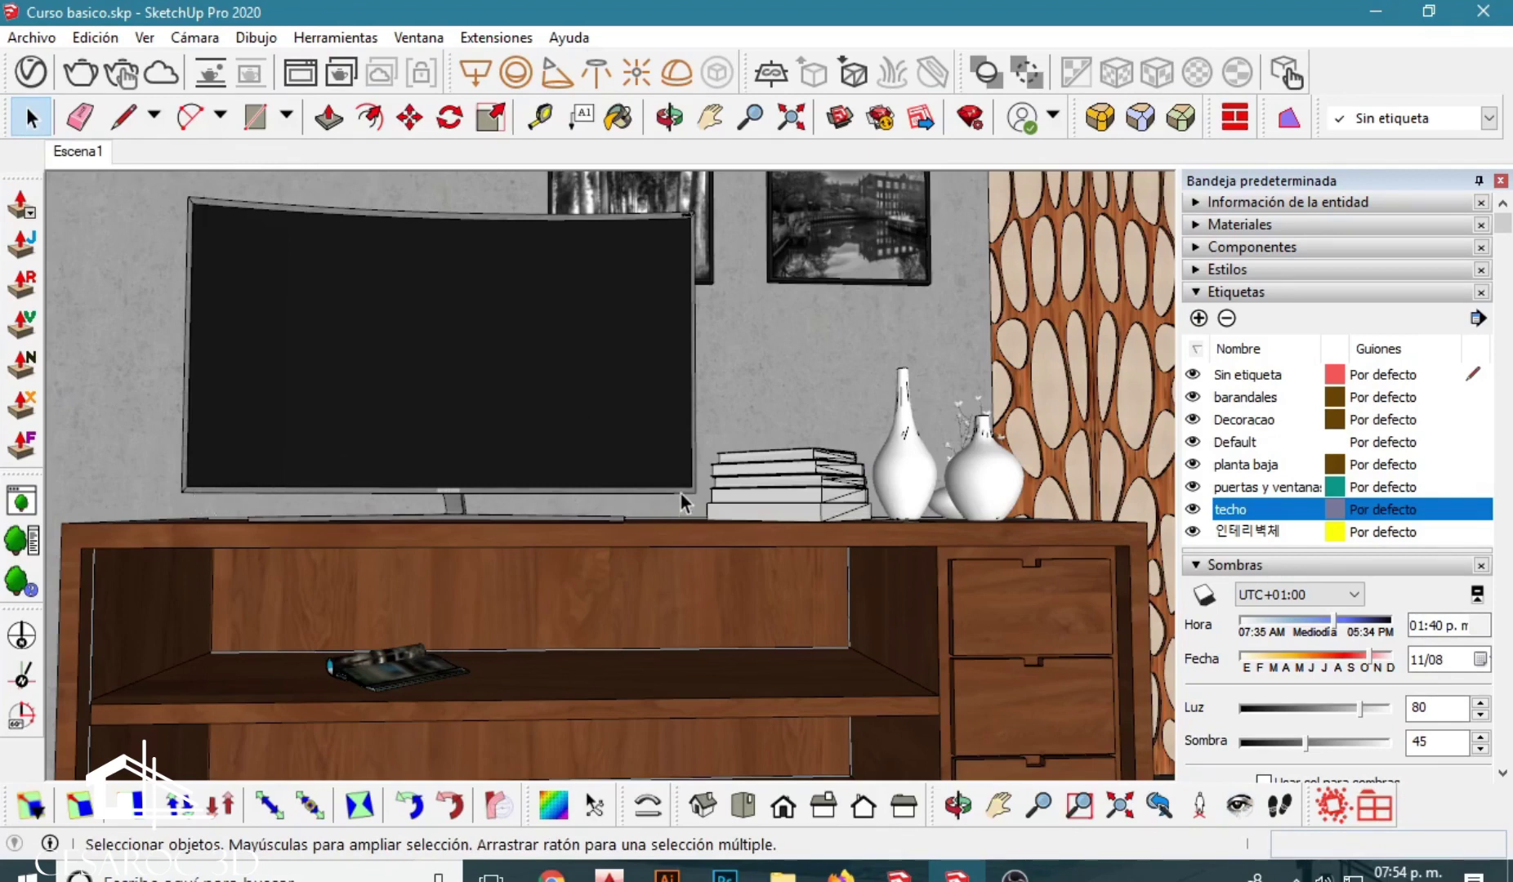
{"action": "left_click", "coordinate": [1225, 108]}
Set the focal length to 45 mm, after trying 20 and 10 mm, and zoom out slightly.
{"action": "key", "text": "z"}
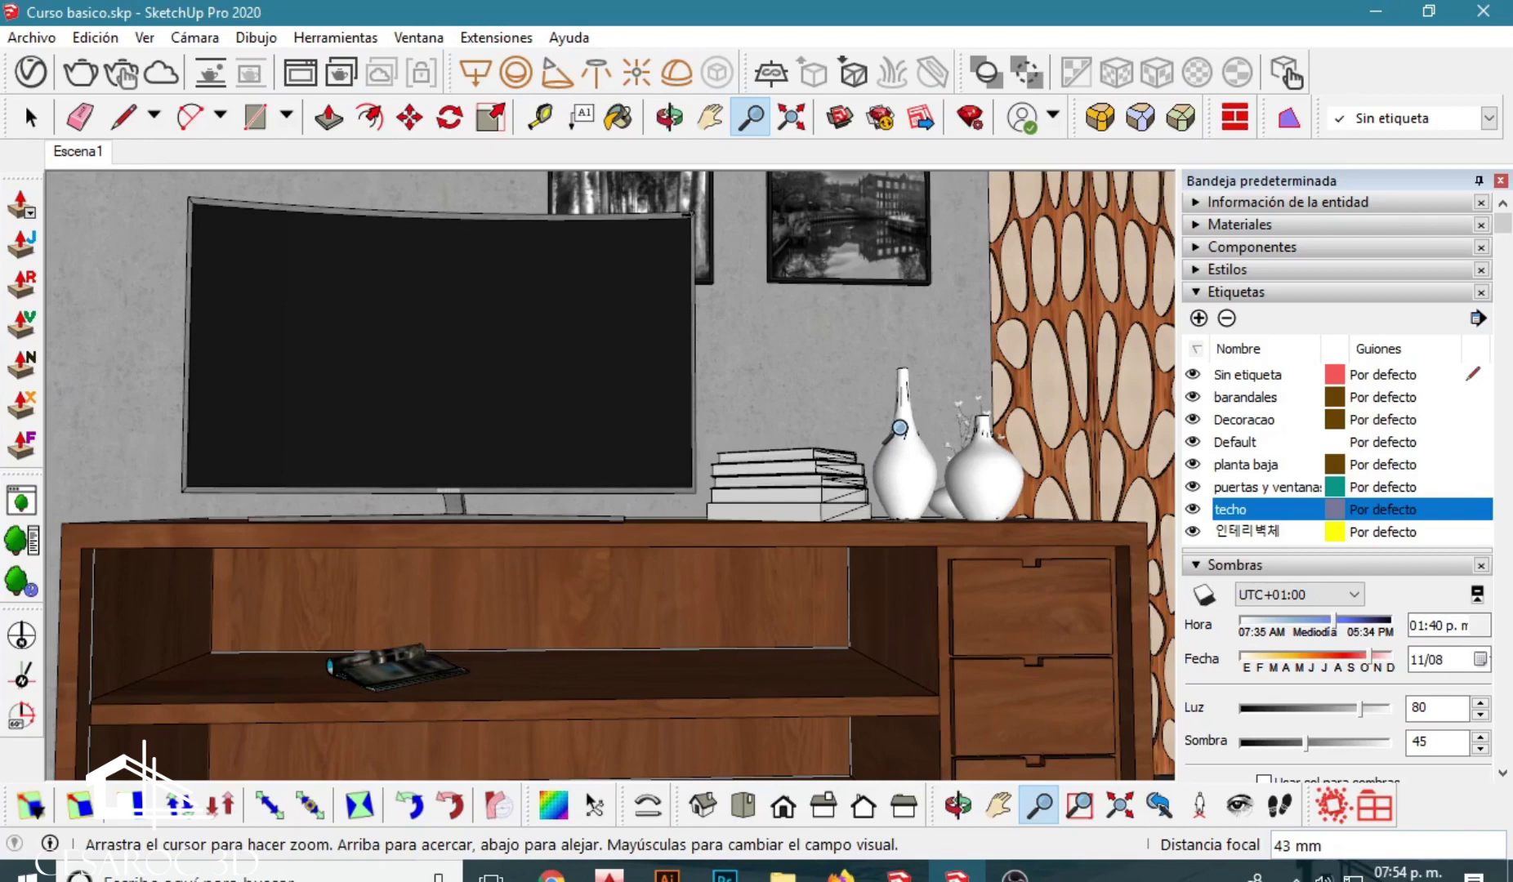
{"action": "type", "text": "20 mm"}
{"action": "key", "text": "Return"}
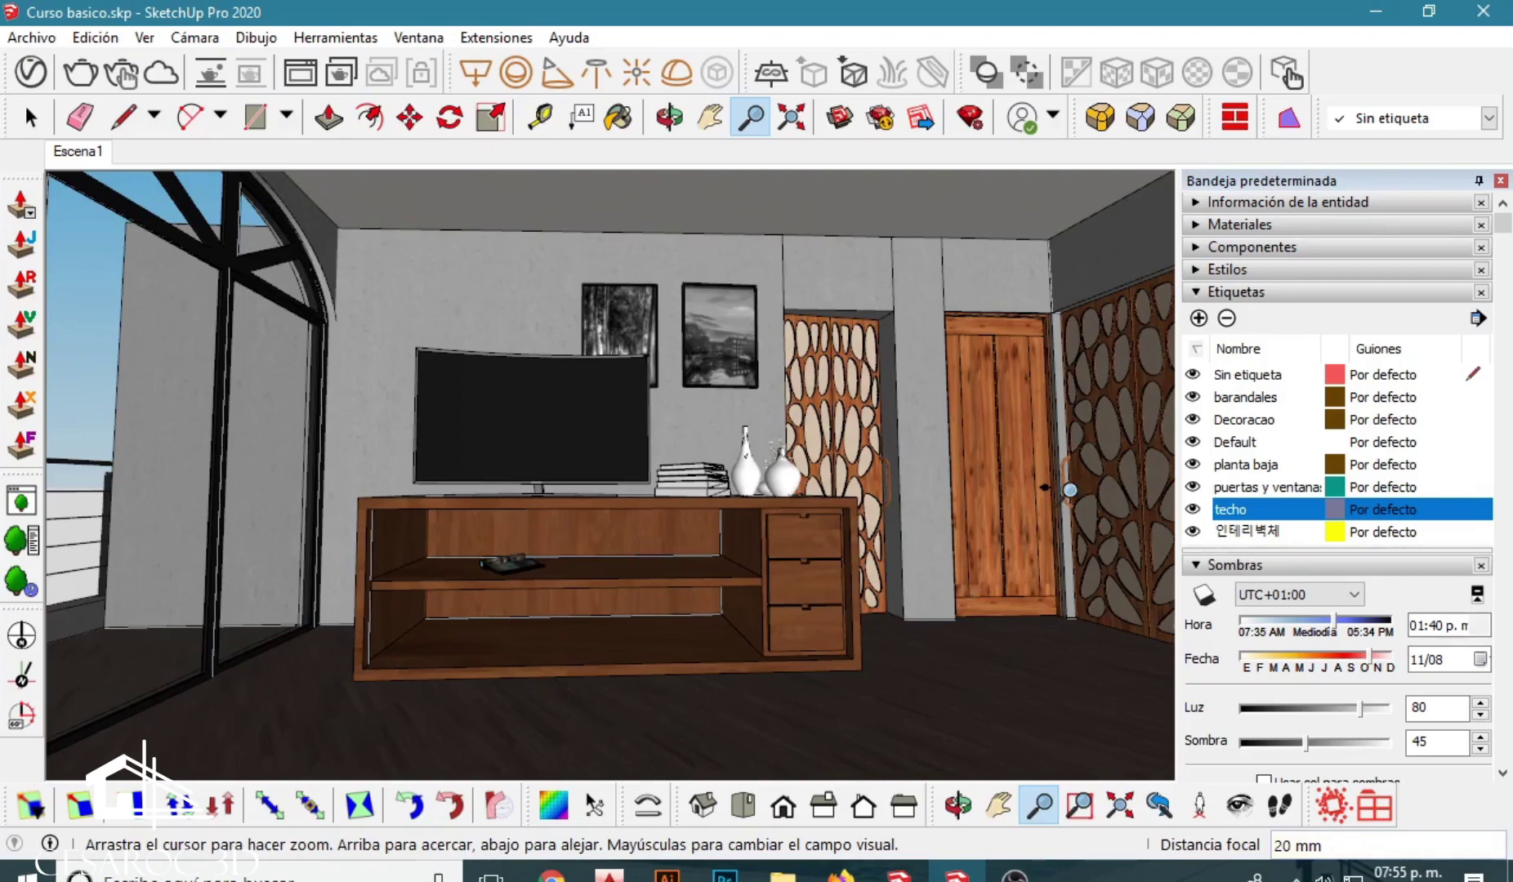
{"action": "type", "text": "1"}
{"action": "key", "text": "Return"}
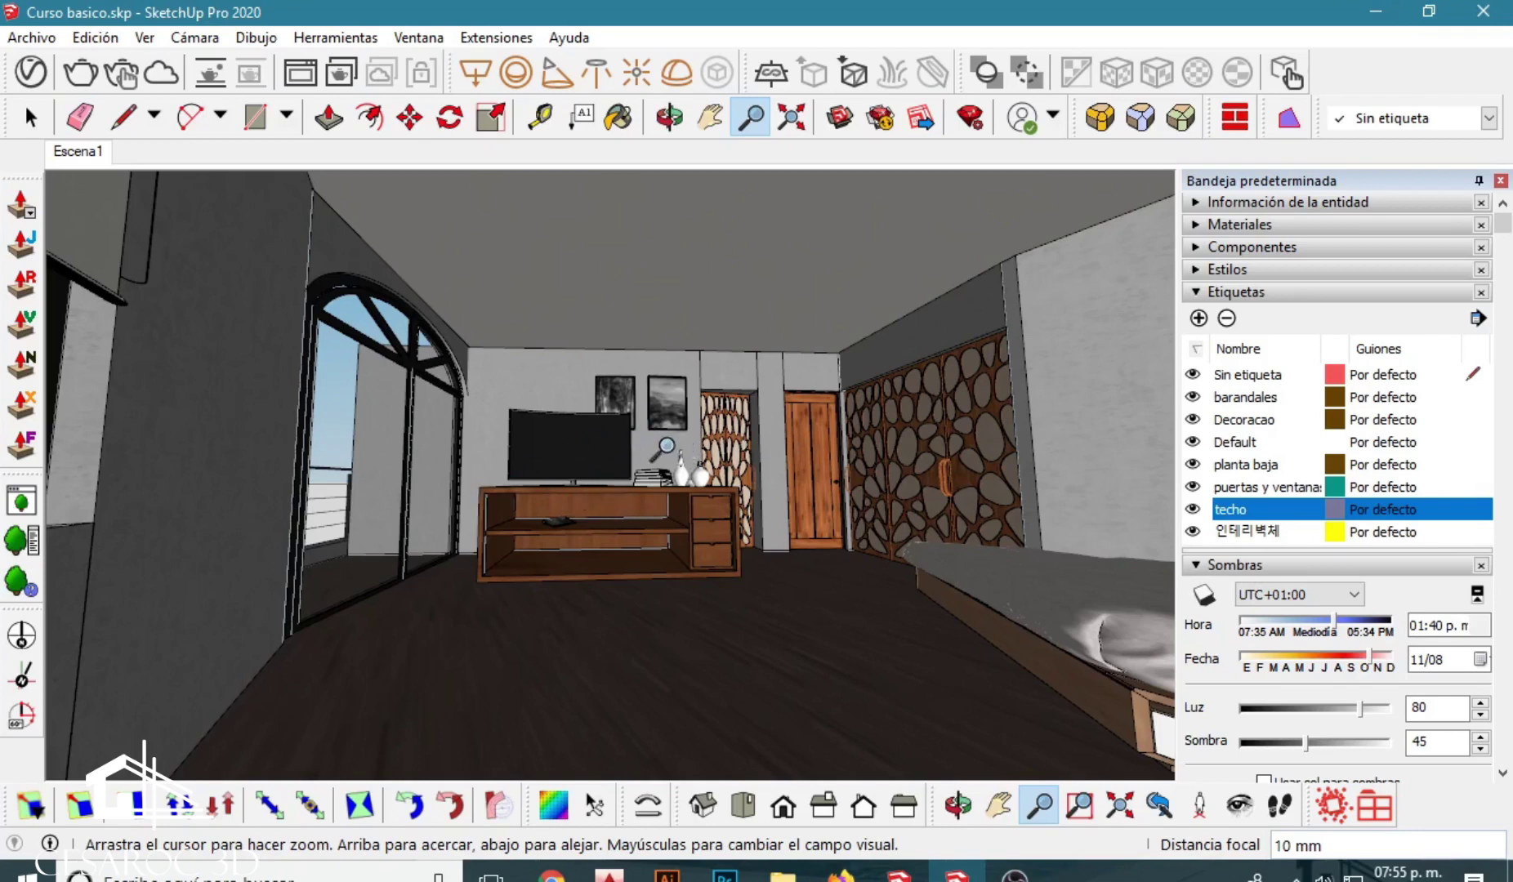
{"action": "type", "text": "45 mm"}
{"action": "key", "text": "Return"}
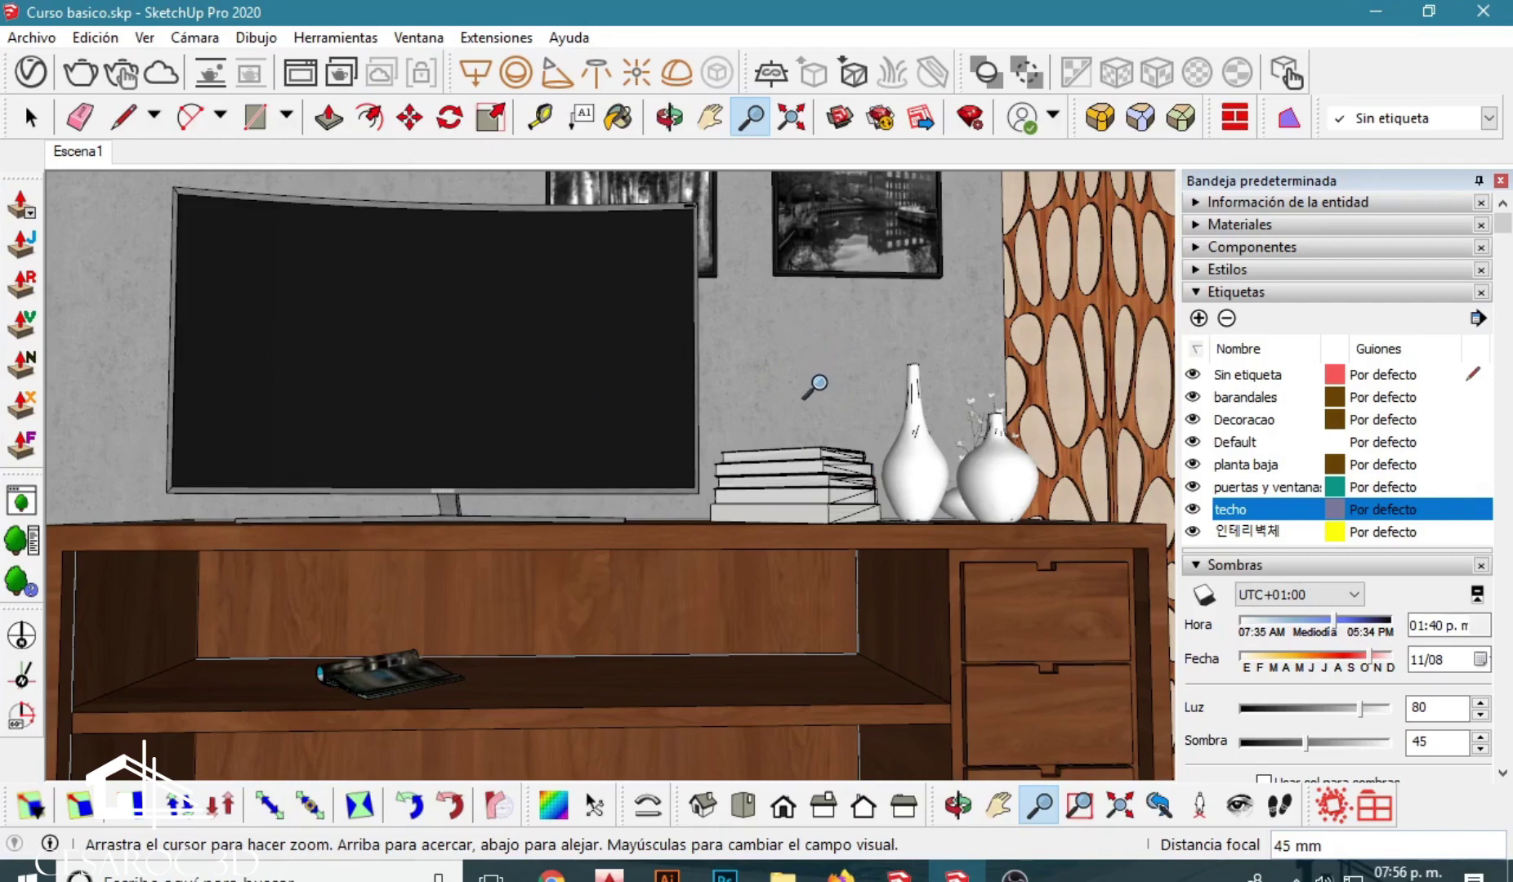
{"action": "mouse_move", "coordinate": [819, 383]}
{"action": "left_mouse_down"}
{"action": "mouse_move", "coordinate": [820, 436]}
{"action": "mouse_move", "coordinate": [807, 321]}
{"action": "mouse_move", "coordinate": [812, 360]}
{"action": "left_mouse_up"}
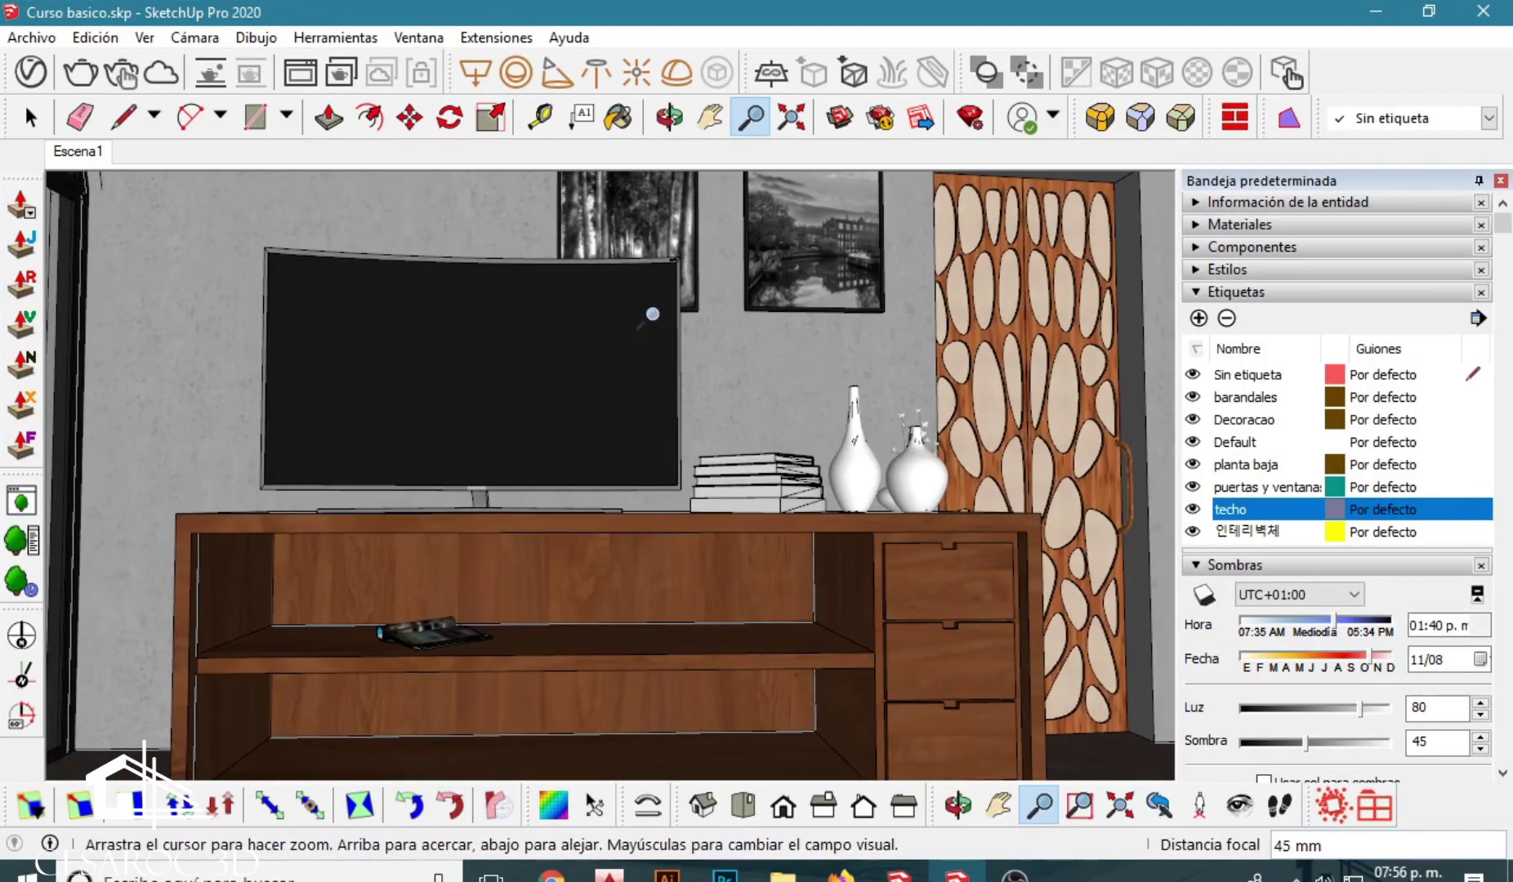
Pan to recentre the TV cabinet and set the eye height to 1.00 m.
{"action": "left_click", "coordinate": [716, 129]}
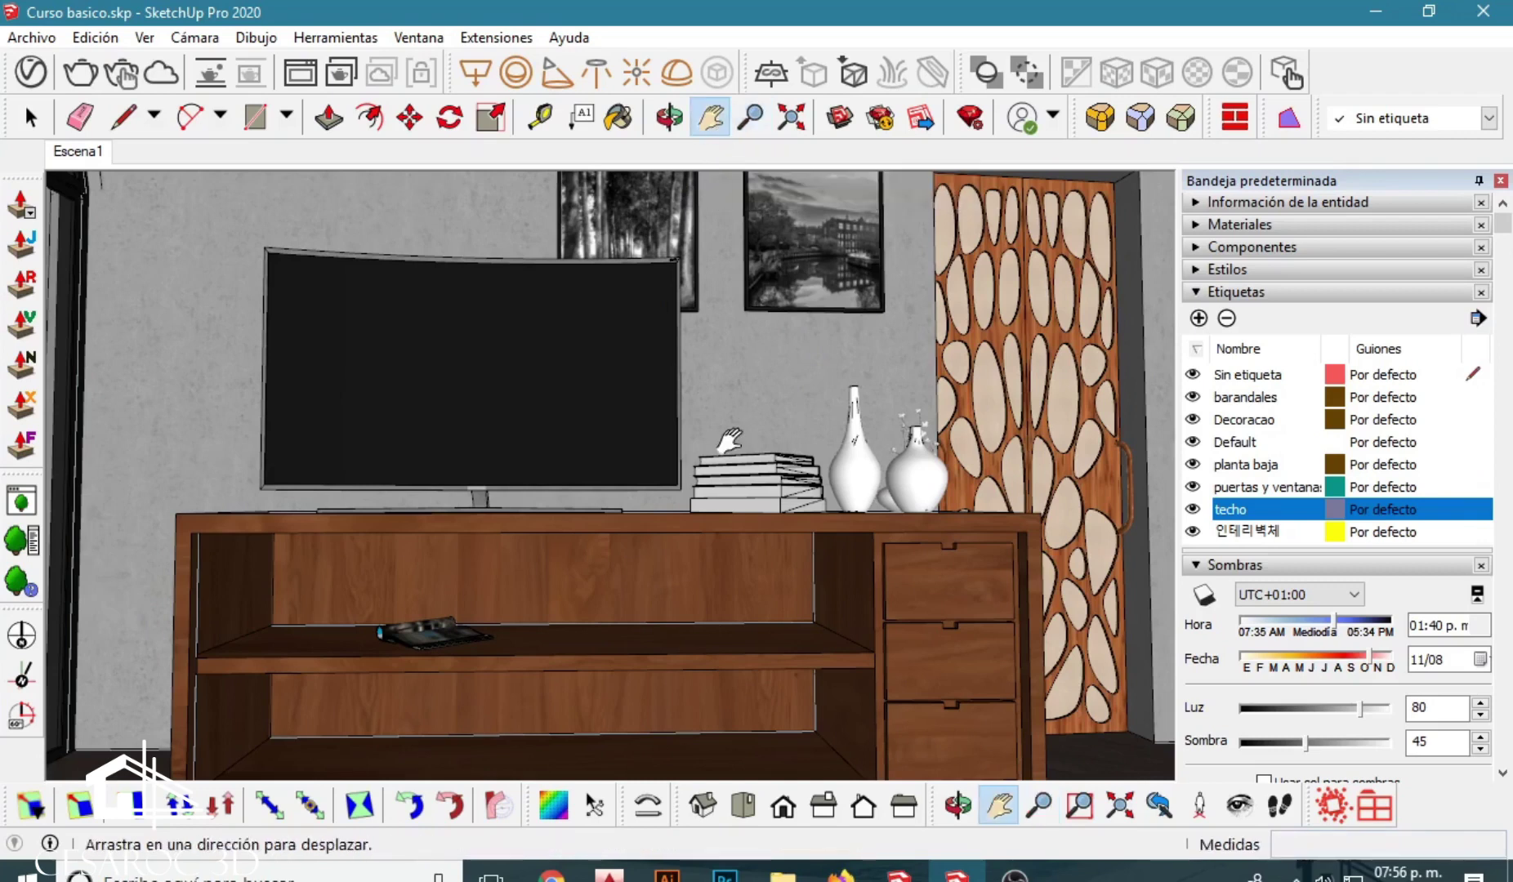
{"action": "left_click_drag", "start_coordinate": [730, 449], "coordinate": [652, 436]}
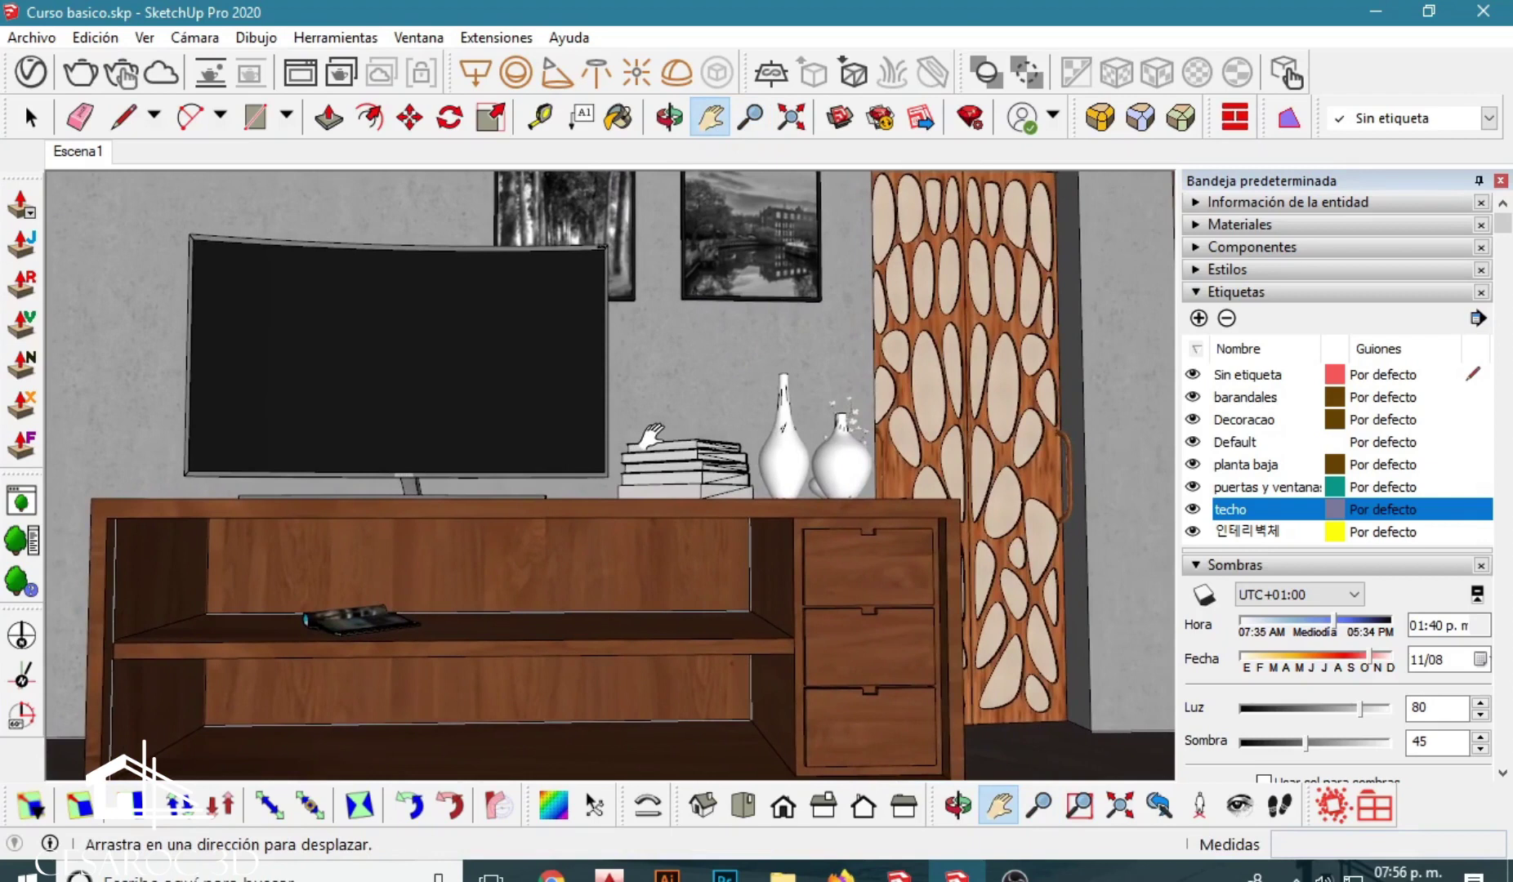
{"action": "middle_click_drag", "start_coordinate": [652, 437], "coordinate": [651, 446]}
{"action": "left_click_drag", "start_coordinate": [651, 447], "coordinate": [618, 455]}
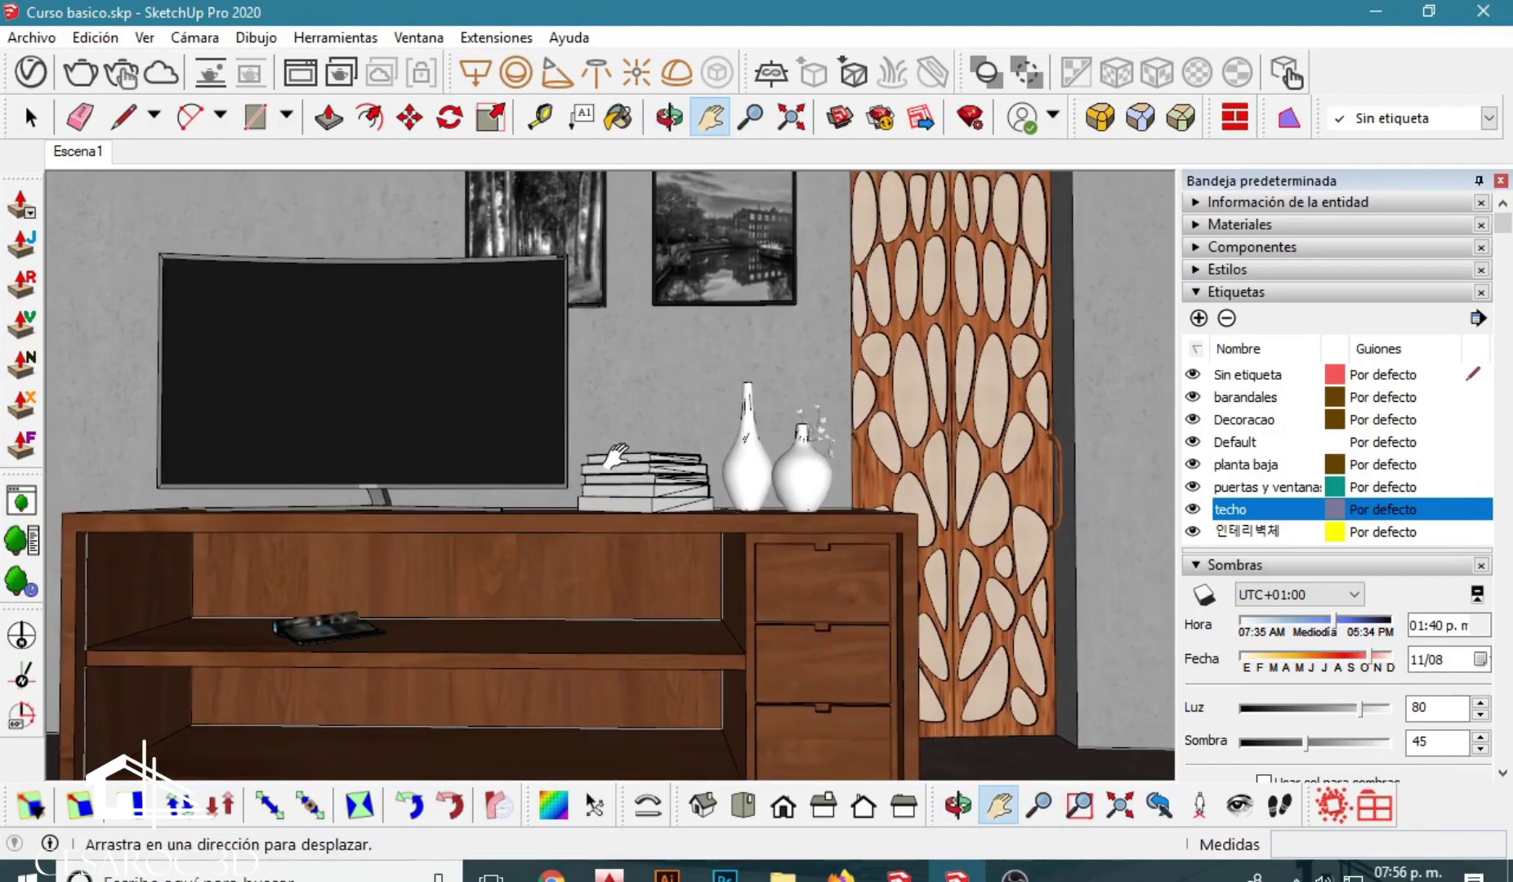
{"action": "left_click", "coordinate": [1236, 811]}
{"action": "type", "text": "1.00"}
{"action": "key", "text": "Return"}
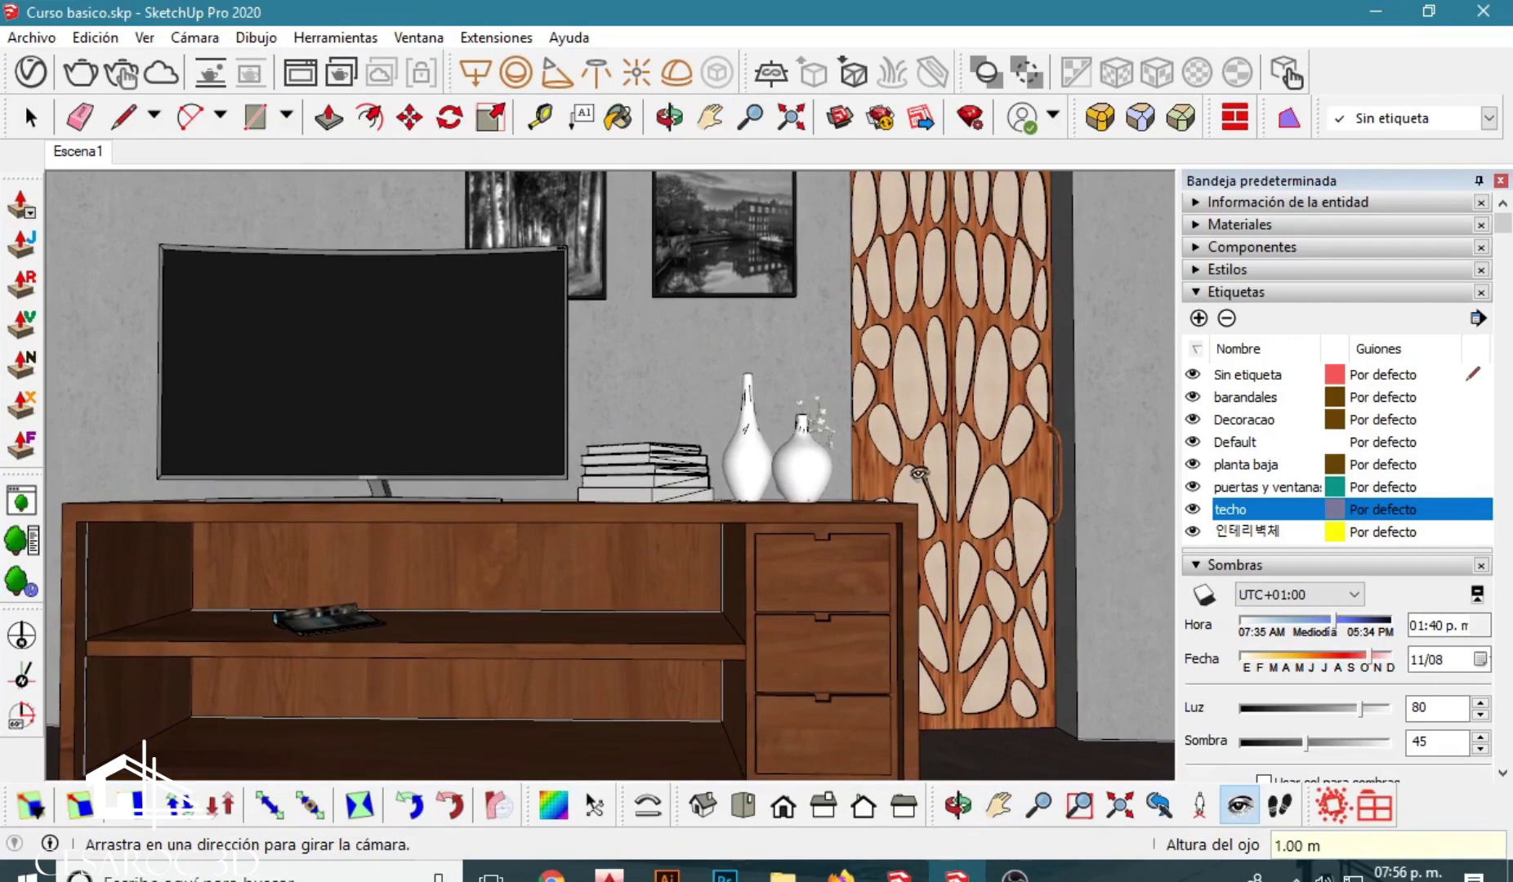
Zoom out slightly to frame the whole cabinet beside the carved door panel.
{"action": "key", "text": "z"}
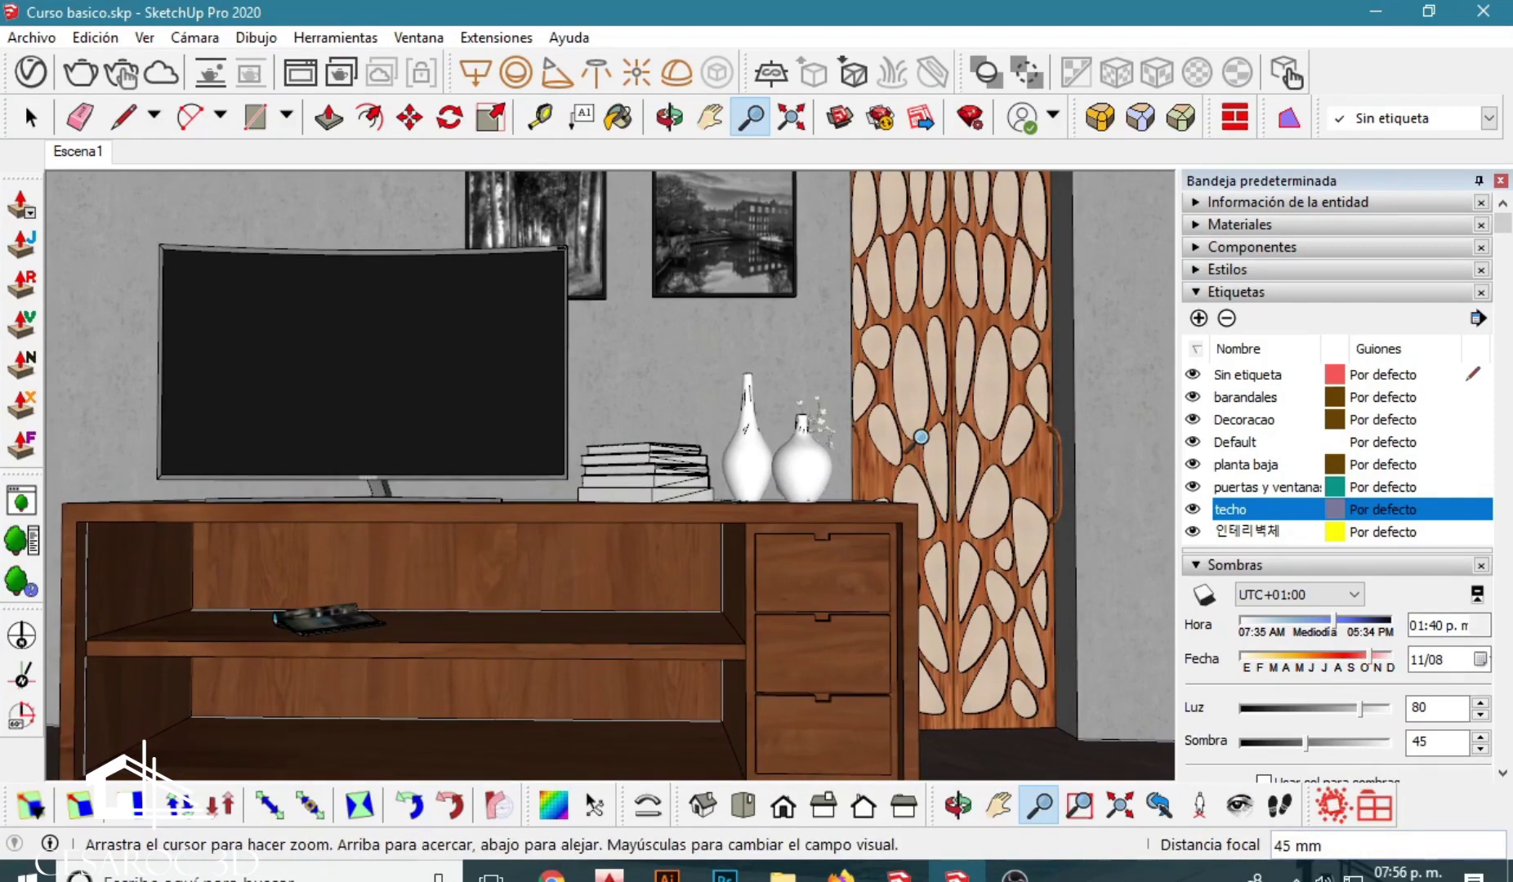
{"action": "scroll", "coordinate": [921, 451], "scroll_direction": "down", "scroll_amount": 1}
{"action": "scroll", "coordinate": [919, 452], "scroll_direction": "down", "scroll_amount": 2}
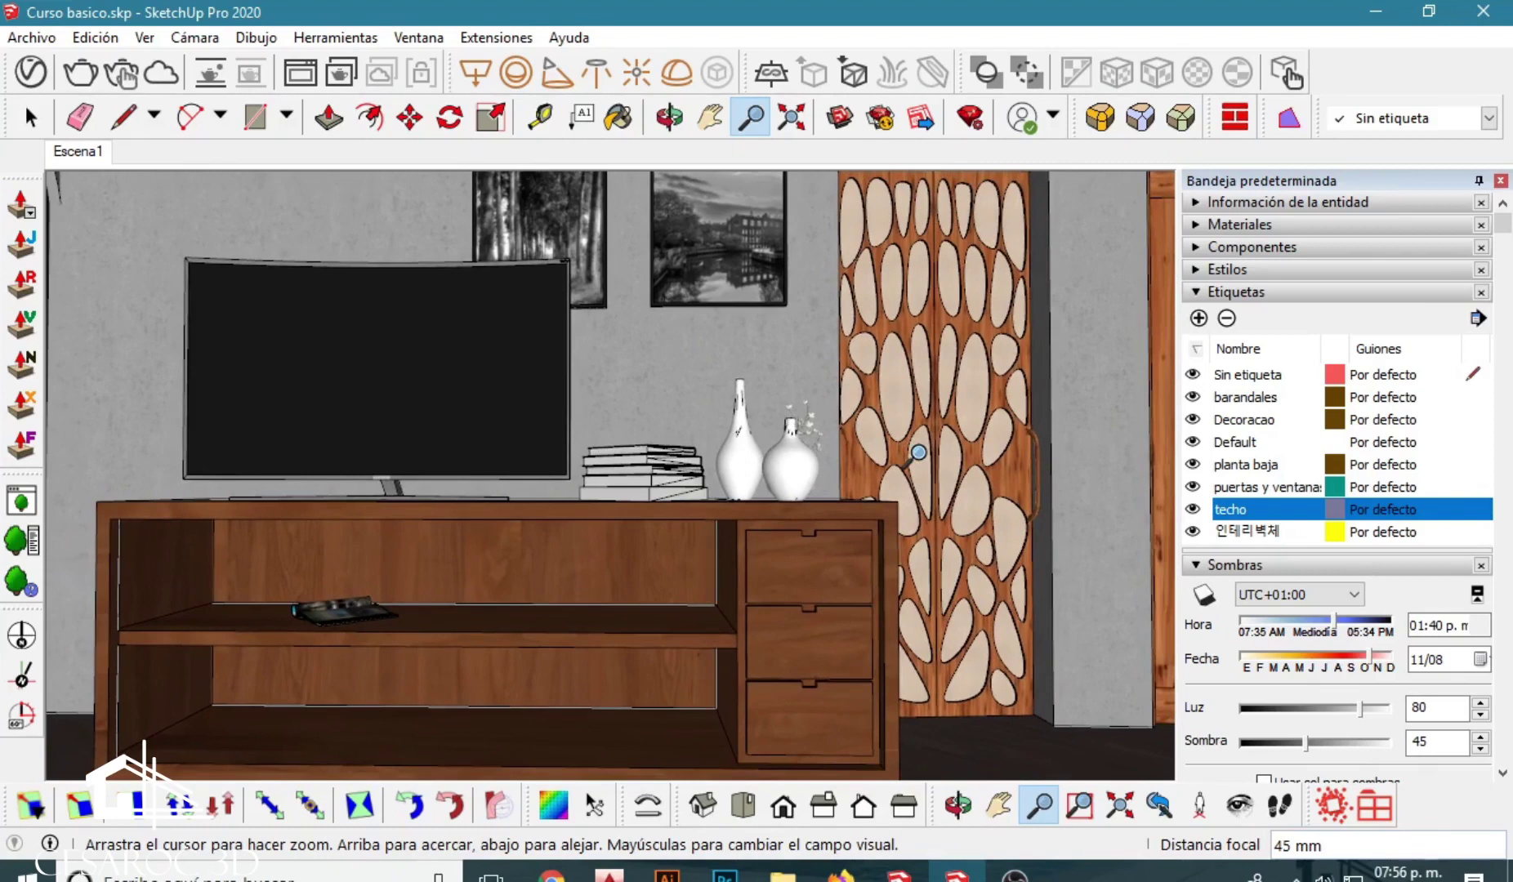
{"action": "left_click_drag", "start_coordinate": [919, 452], "coordinate": [920, 455]}
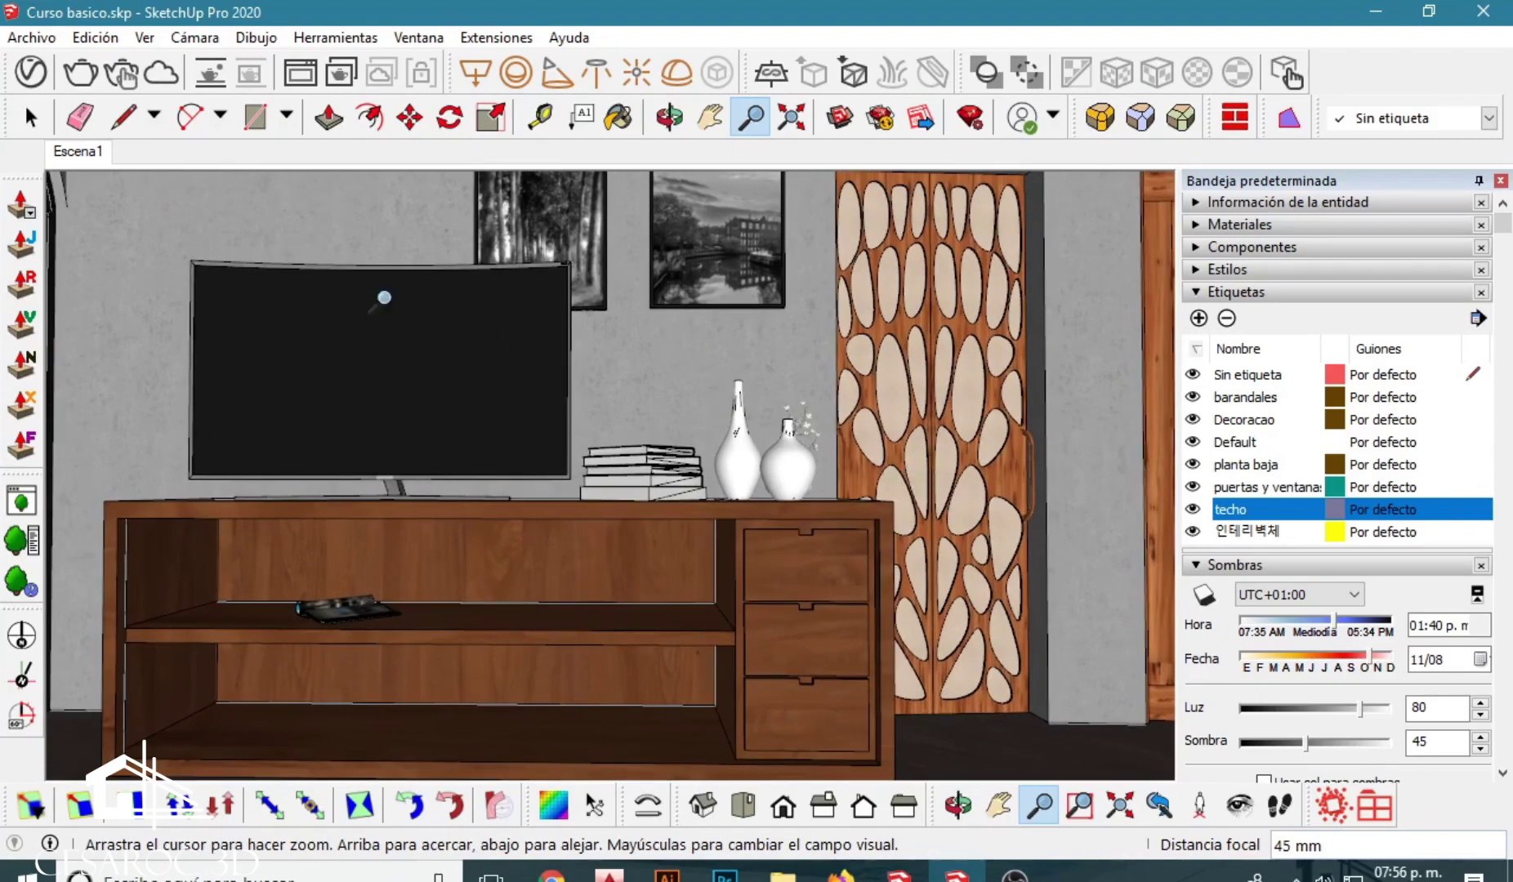
Update scene Escena1 with the reframed 45 mm TV cabinet view.
{"action": "right_click", "coordinate": [78, 153]}
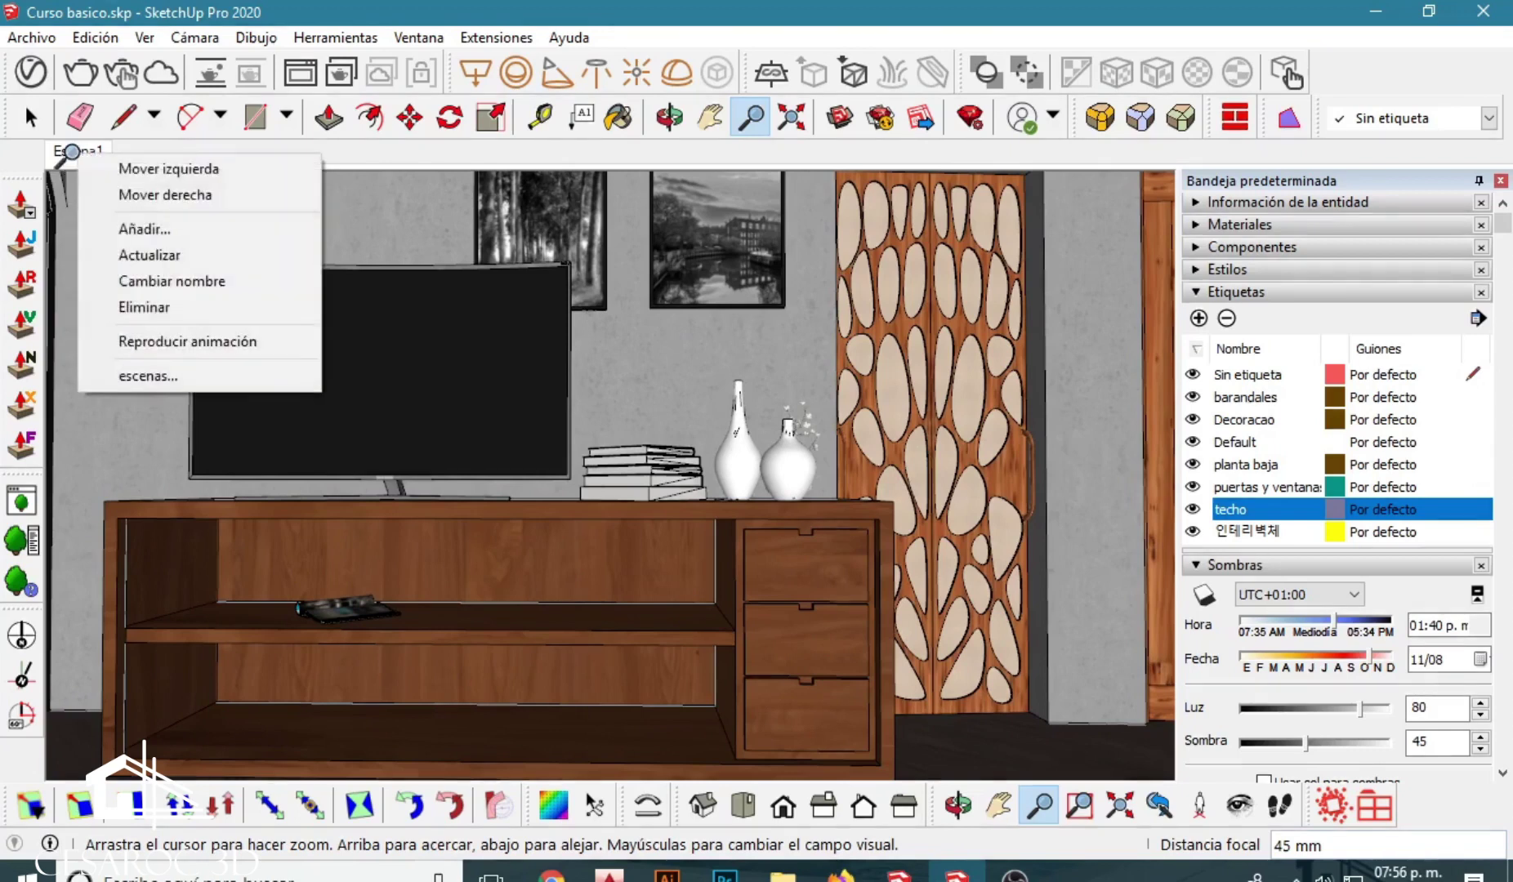
{"action": "left_click", "coordinate": [133, 255]}
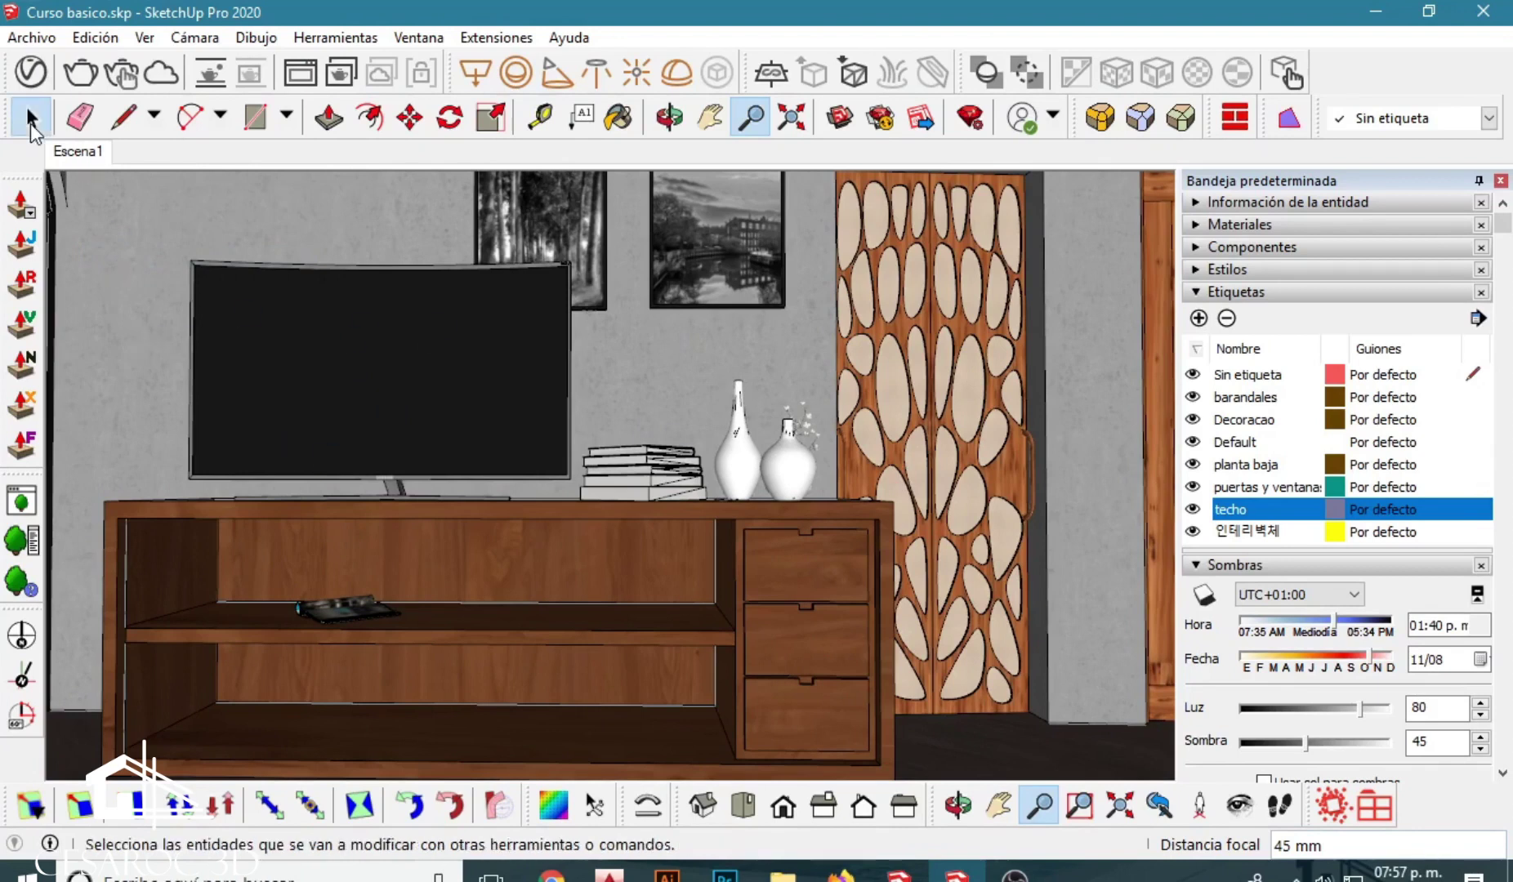
{"action": "left_click", "coordinate": [31, 119]}
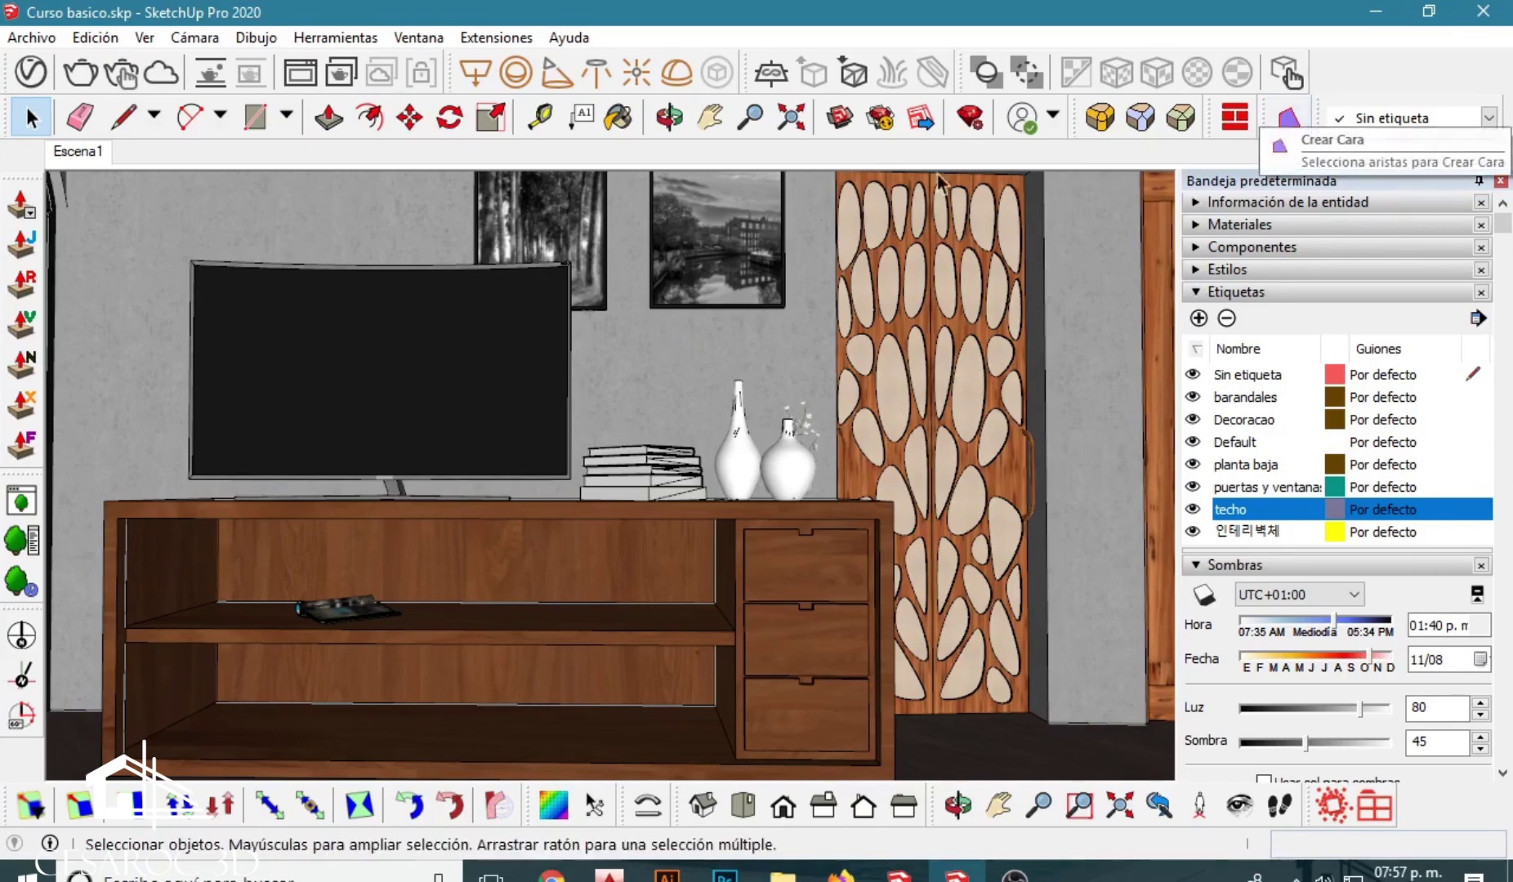
Switch to two-point perspective, recentre the TV cabinet, and update scene Escena1 with this view.
{"action": "left_click", "coordinate": [210, 41]}
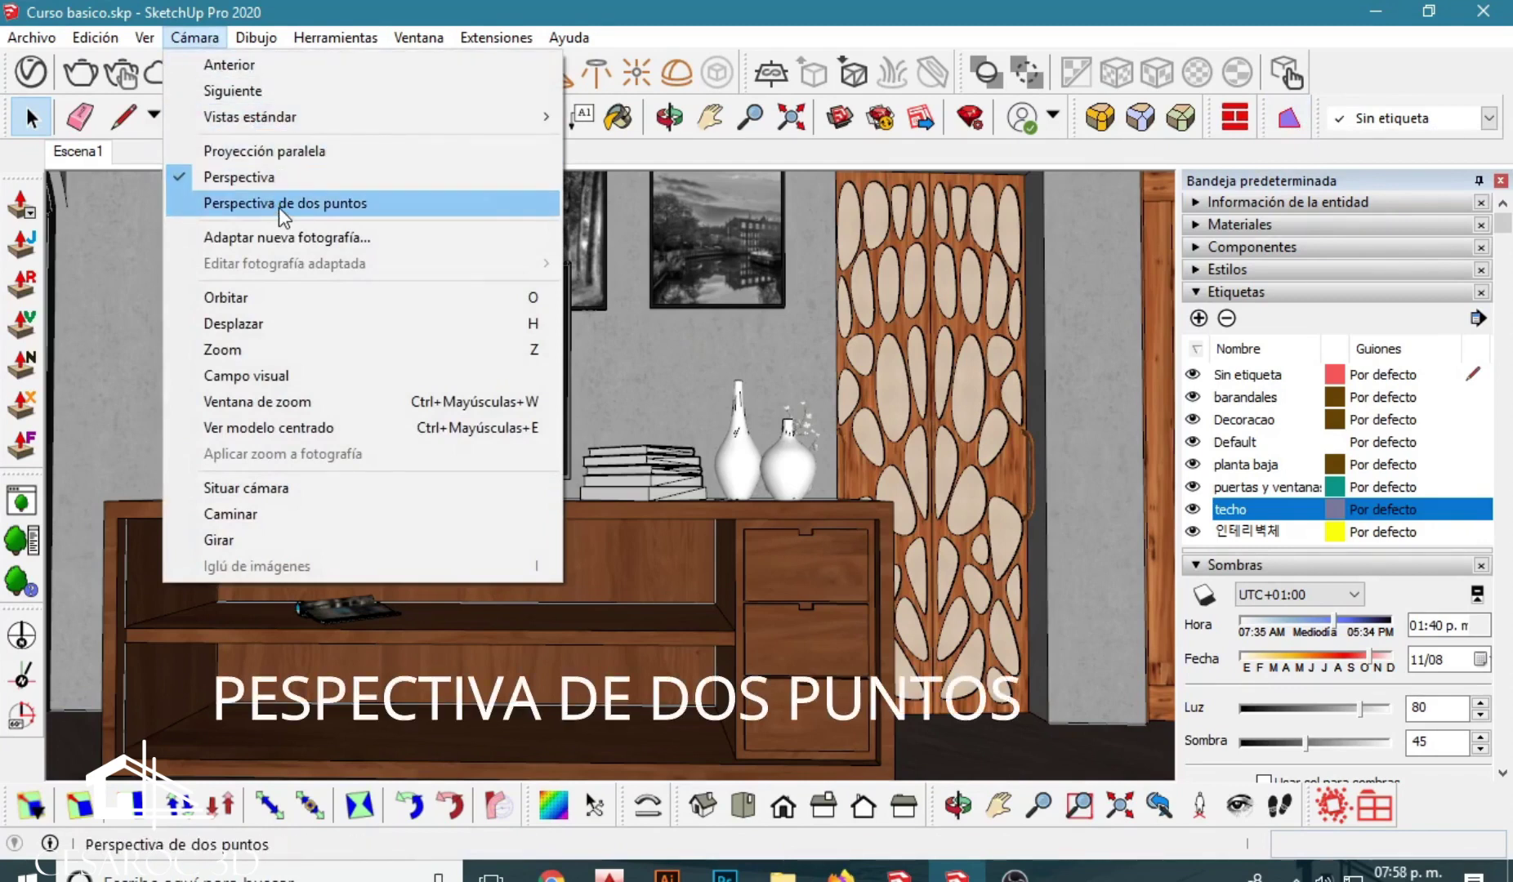
{"action": "left_click", "coordinate": [278, 209]}
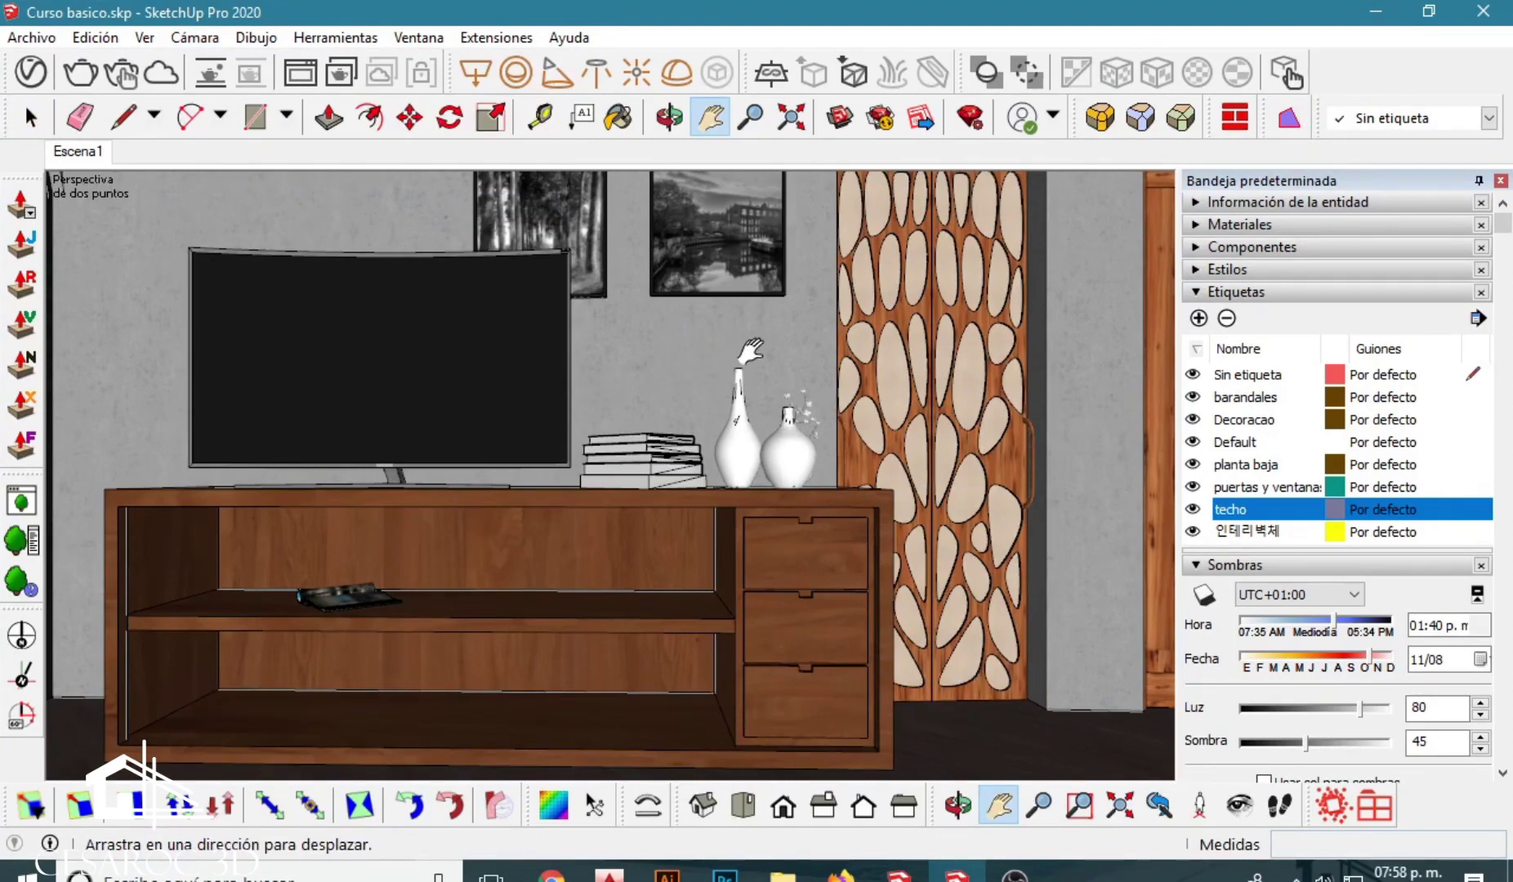
{"action": "mouse_move", "coordinate": [778, 351]}
{"action": "left_mouse_down"}
{"action": "mouse_move", "coordinate": [753, 374]}
{"action": "mouse_move", "coordinate": [797, 363]}
{"action": "mouse_move", "coordinate": [779, 353]}
{"action": "left_mouse_up"}
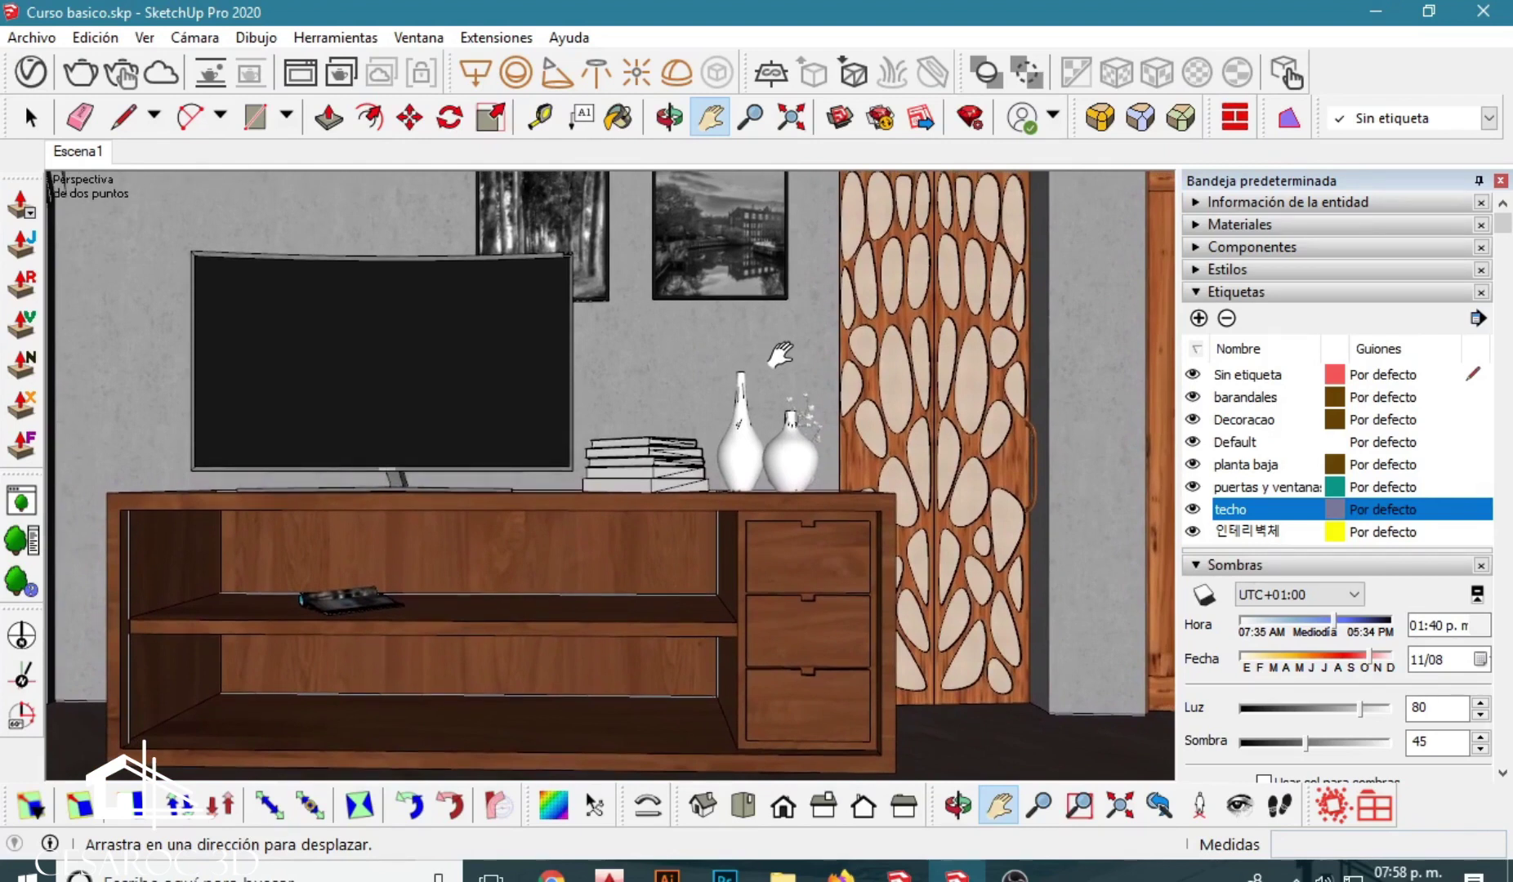
{"action": "left_click_drag", "start_coordinate": [780, 353], "coordinate": [788, 350]}
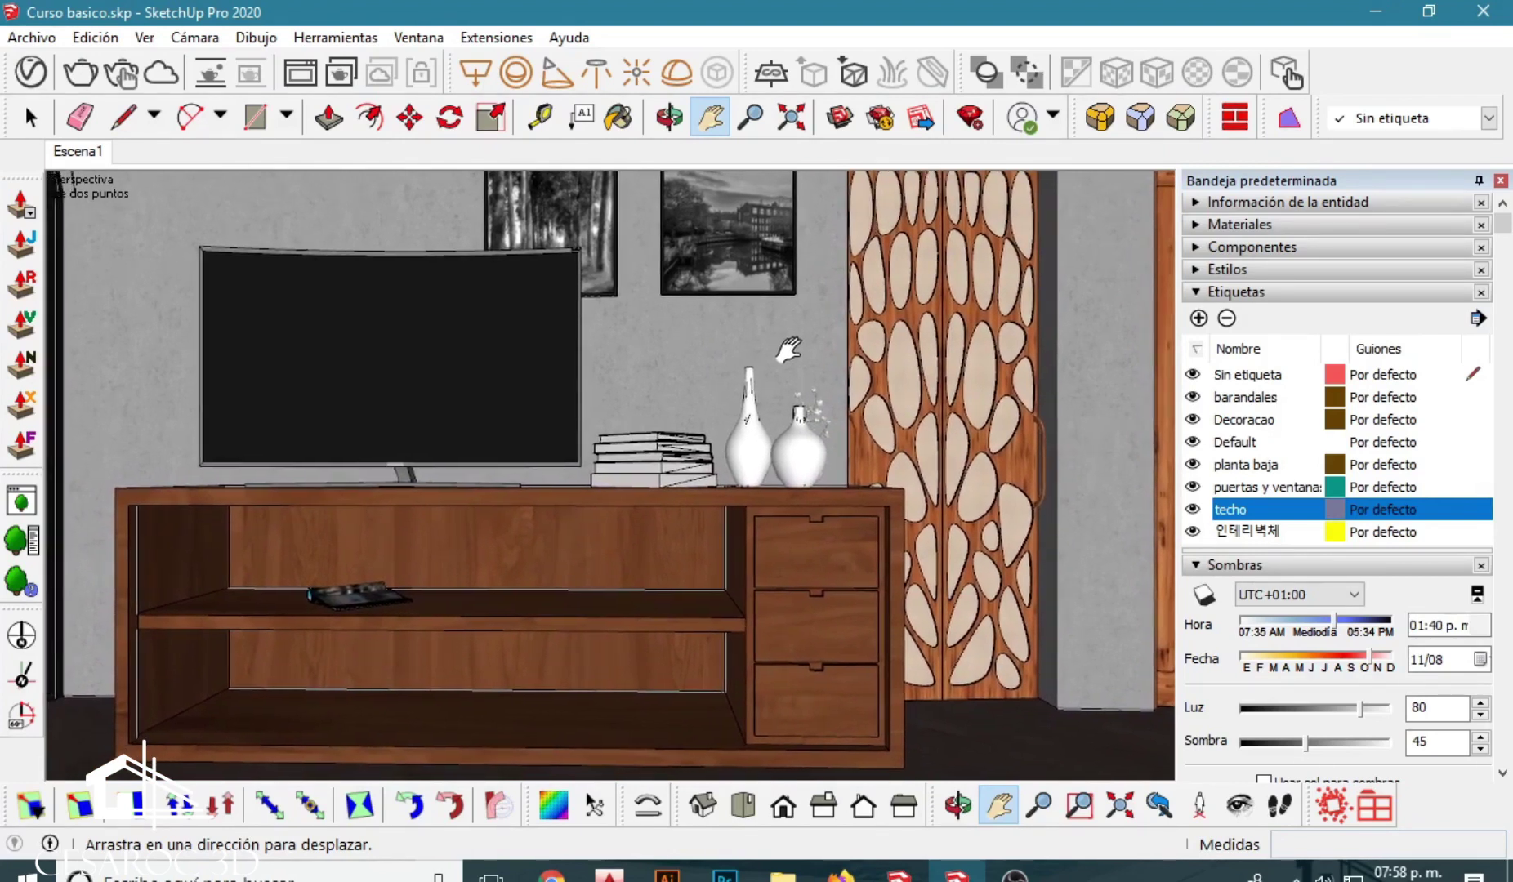
{"action": "left_click_drag", "start_coordinate": [789, 350], "coordinate": [789, 353]}
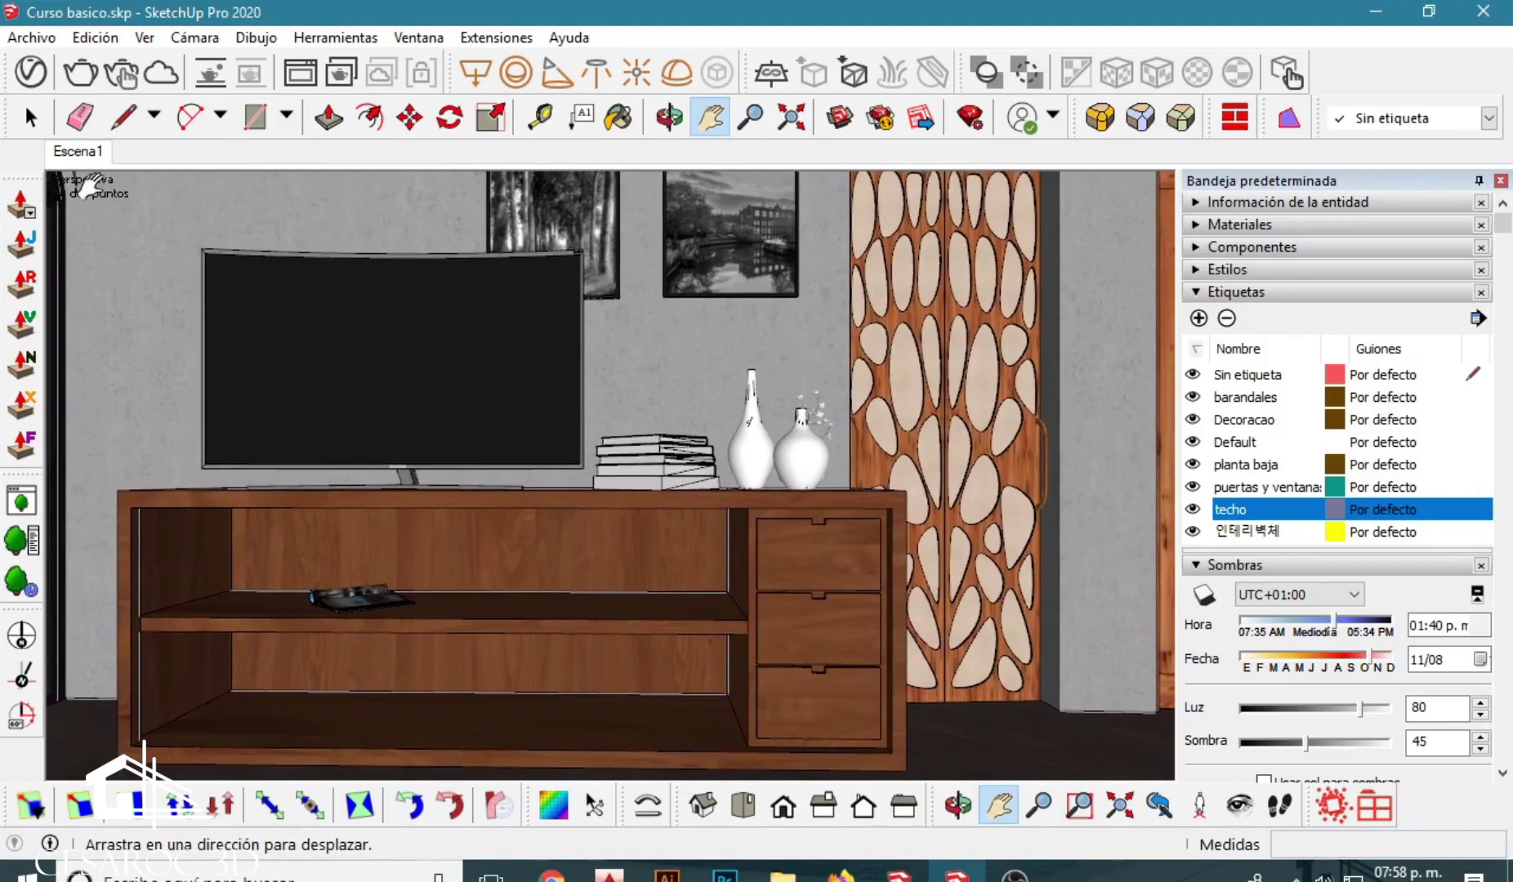
{"action": "right_click", "coordinate": [71, 158]}
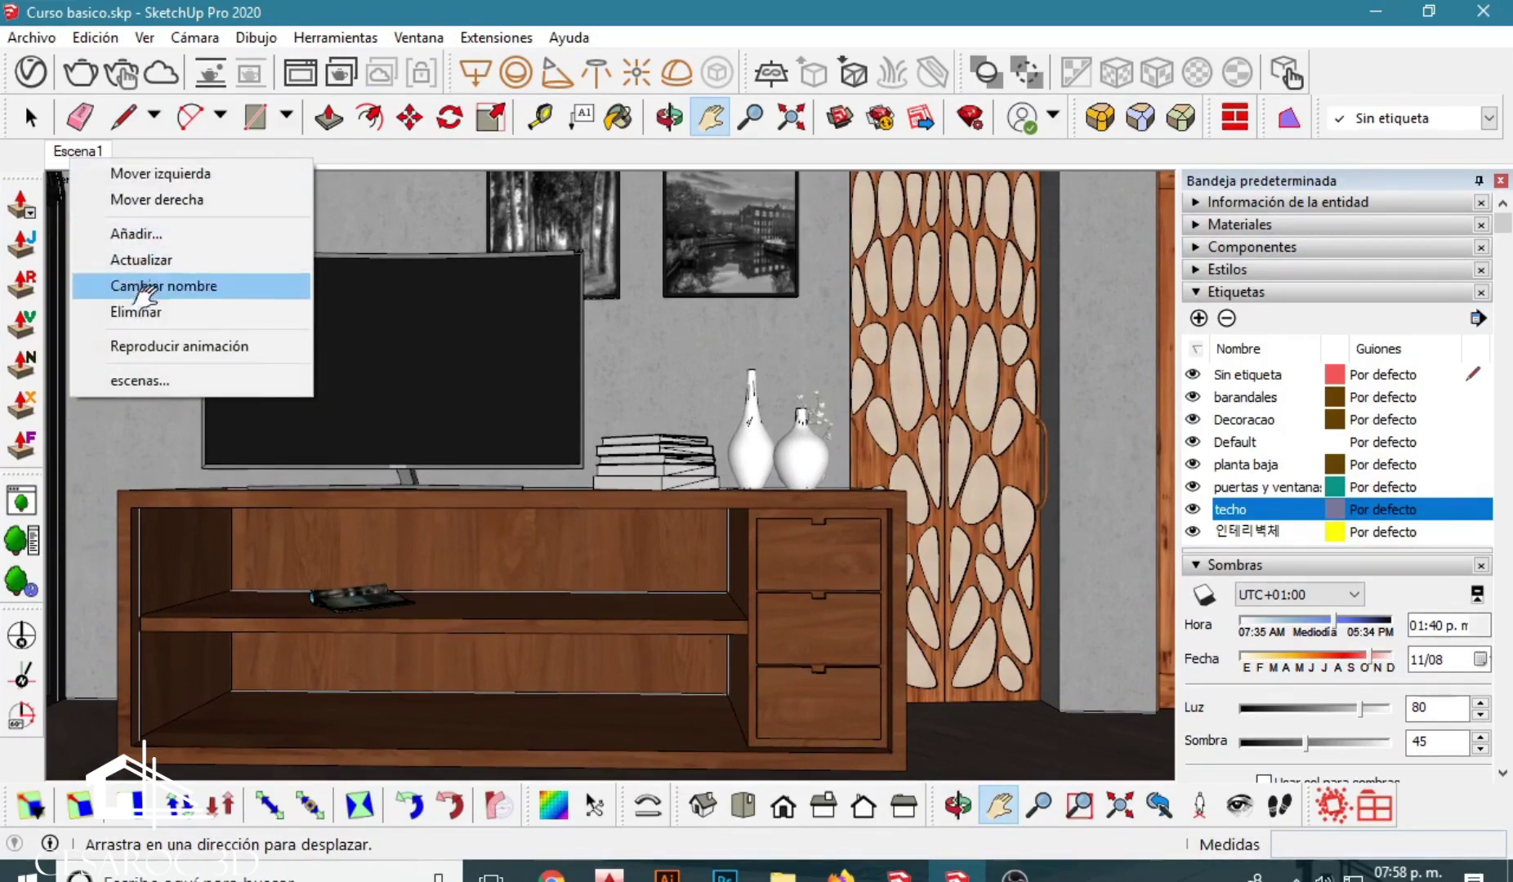
{"action": "left_click", "coordinate": [155, 262]}
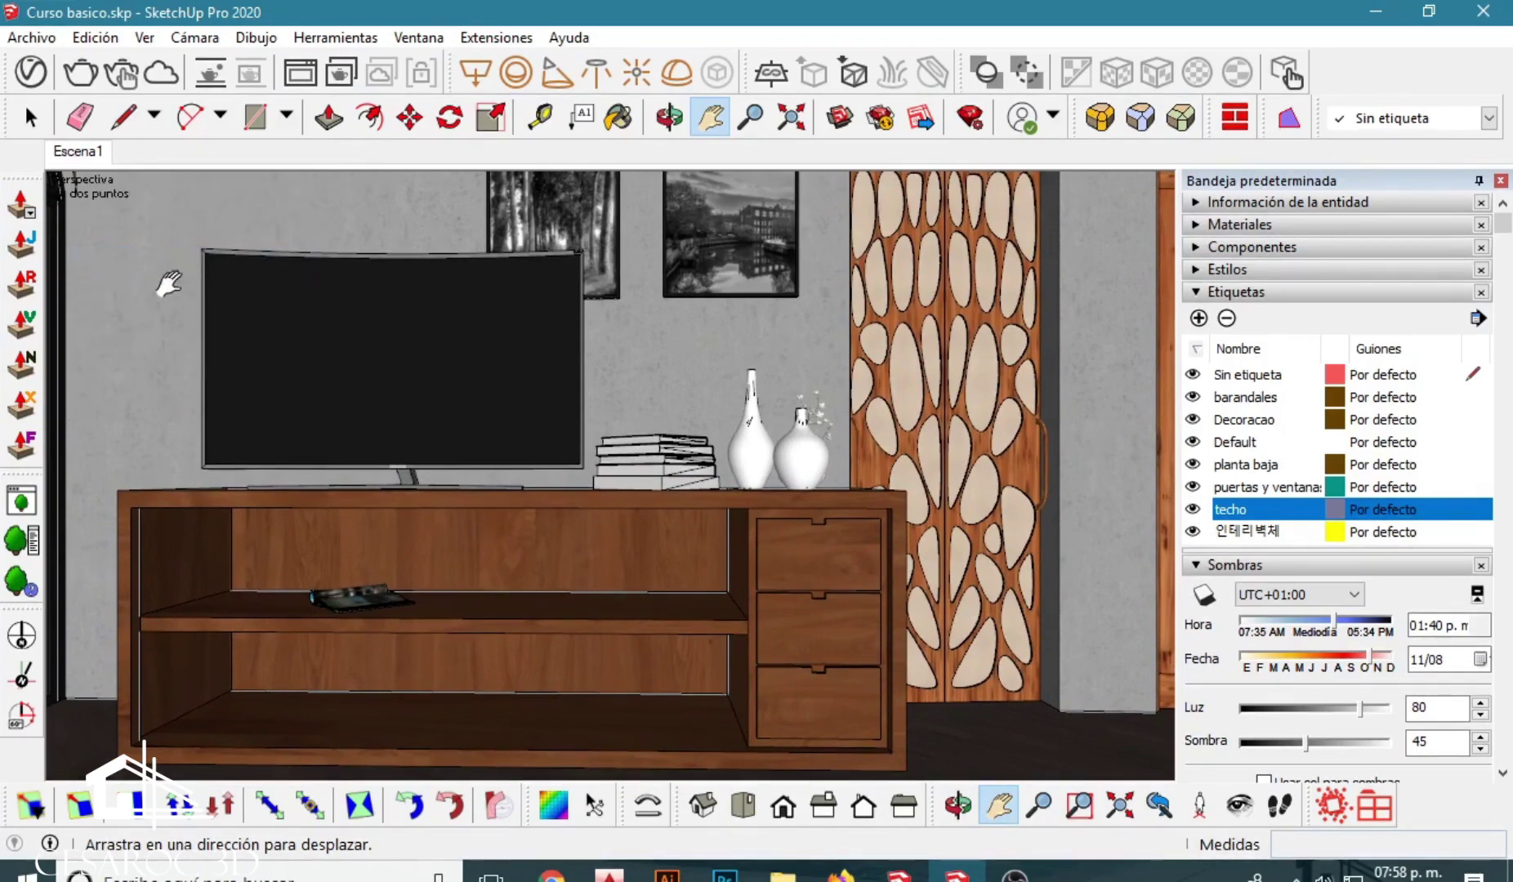